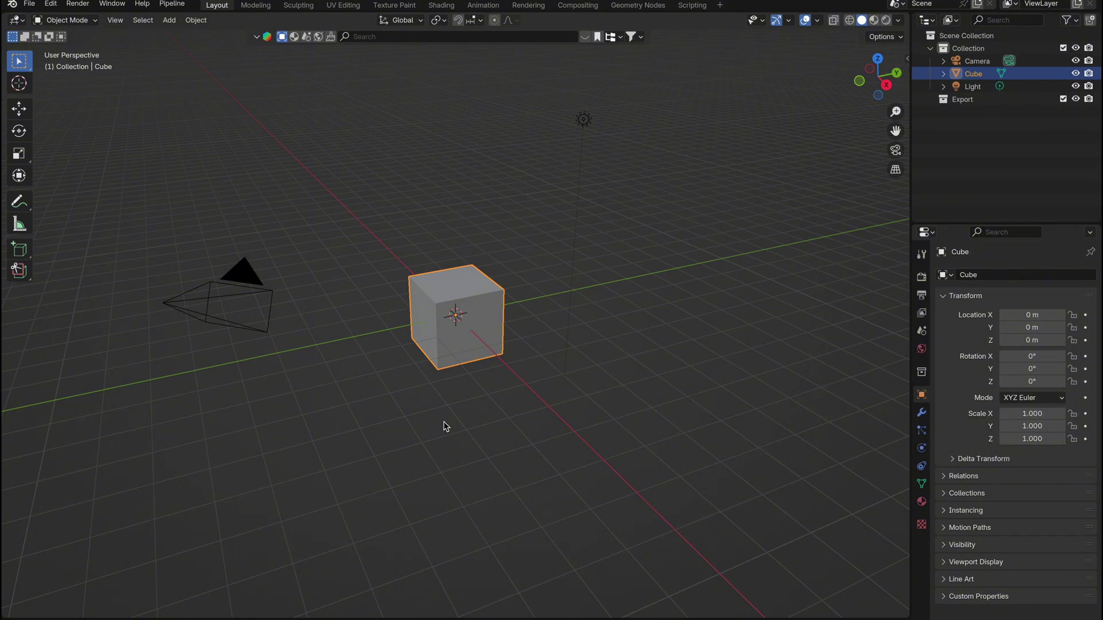
- Delete the default cube and add a new cube mesh in its place
key("x")
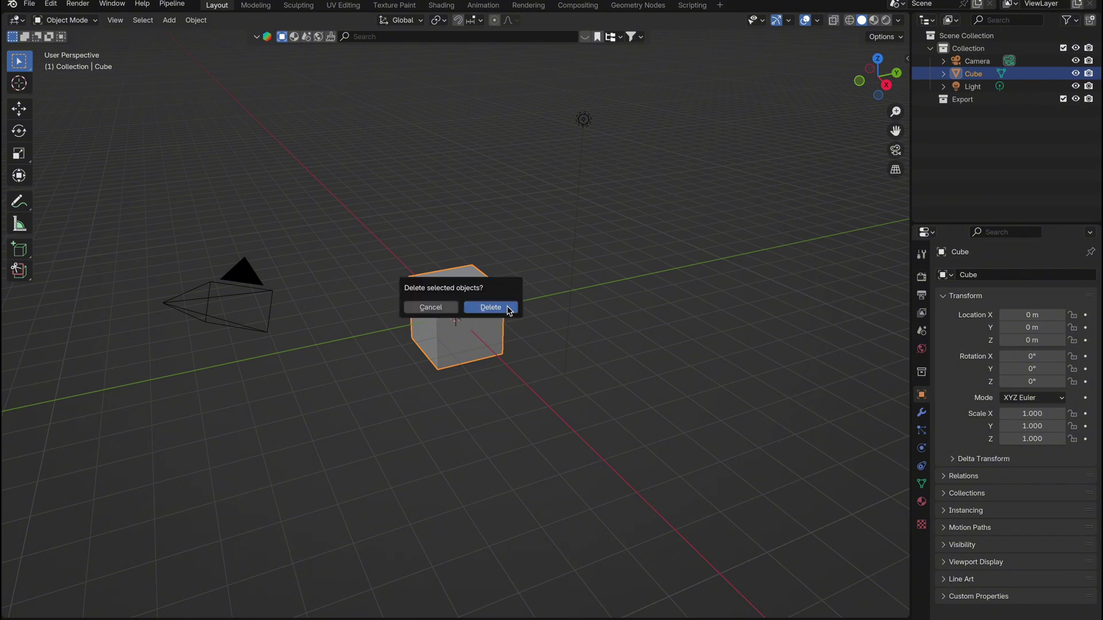
left_click(505, 309)
key("shift+a")
mouse_move(495, 330)
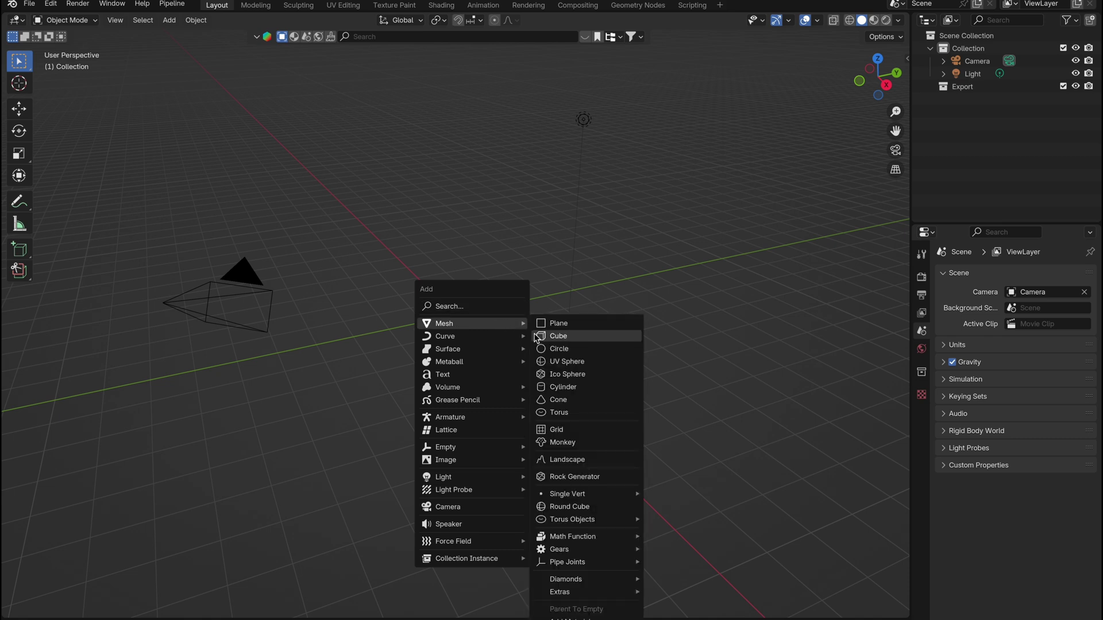
left_click(540, 339)
- Scale the new cube into a long flat plank, about 0.30 in X, 1.99 in Y and 0.064 in Z
key("s")
key("z")
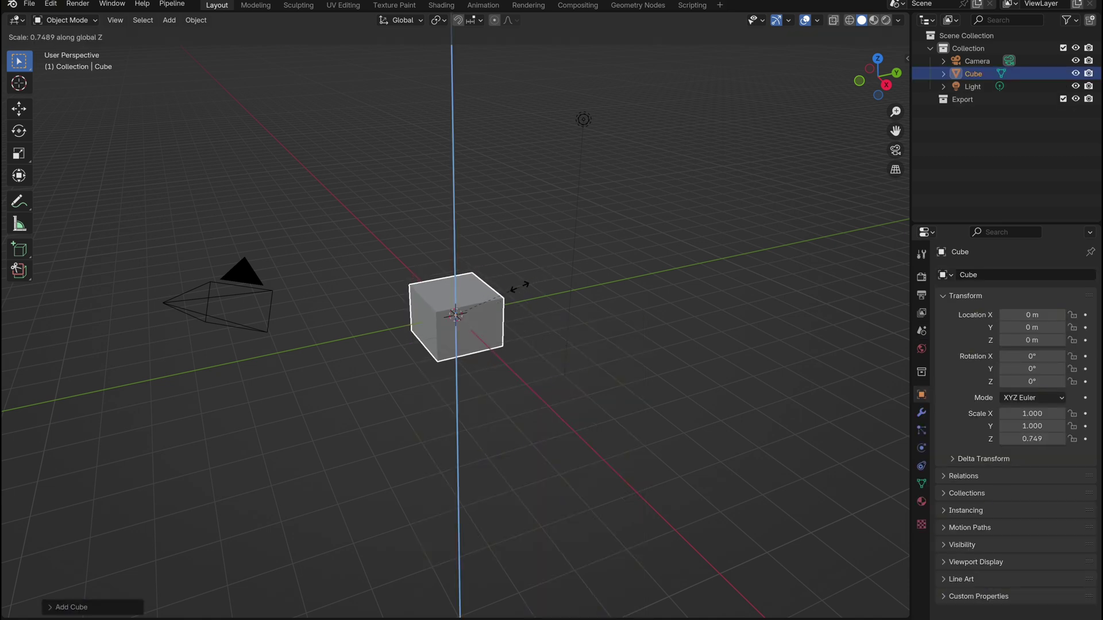
left_click(499, 302)
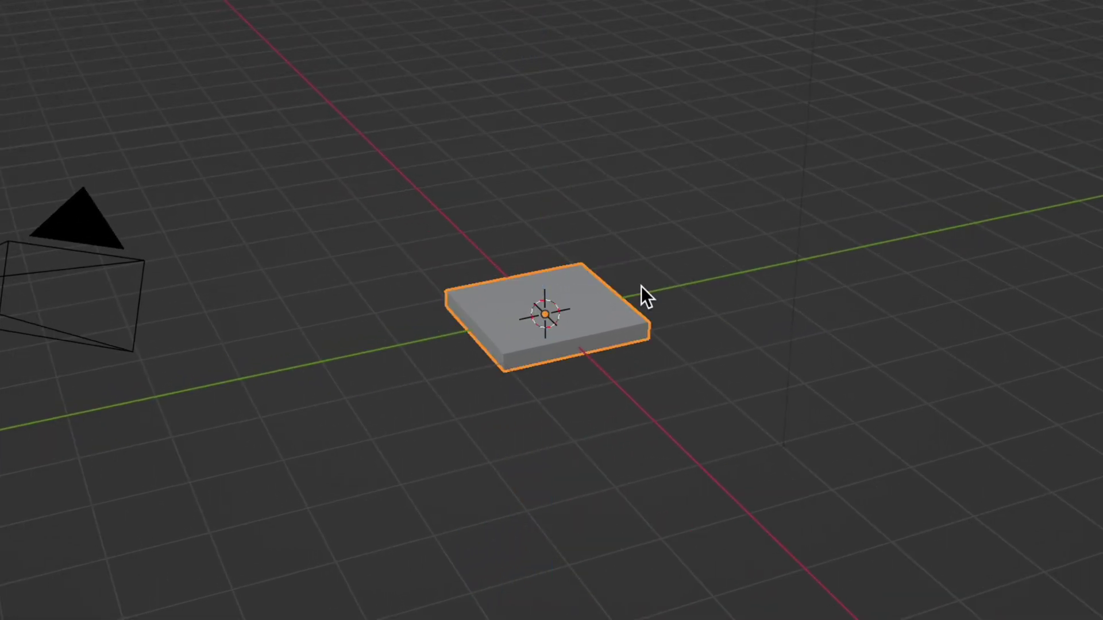
key("s")
key("x")
left_click(574, 301)
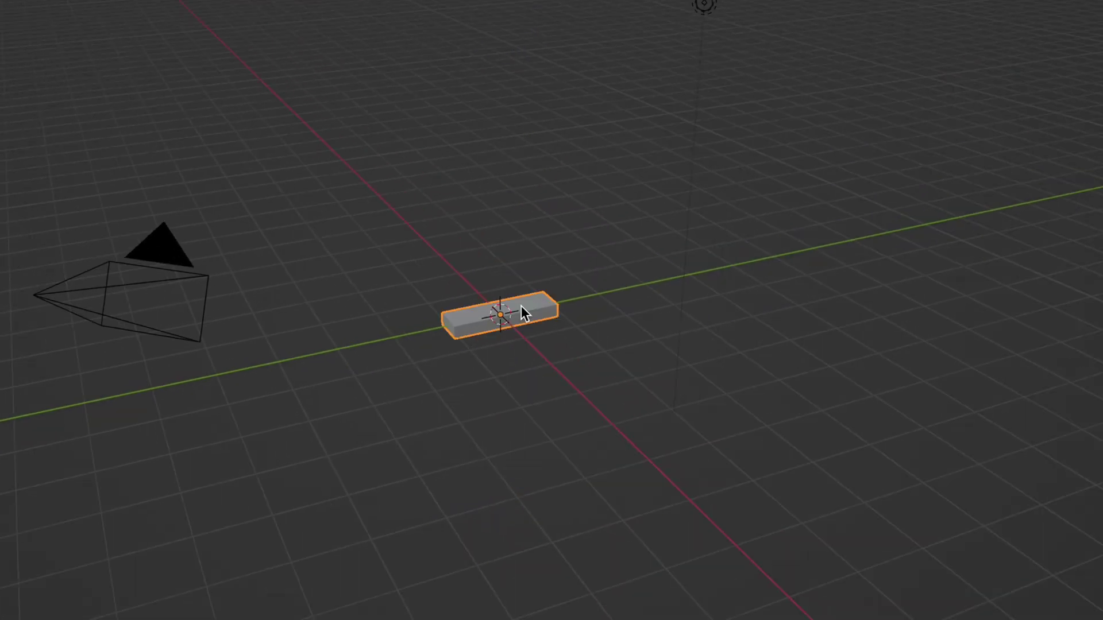
key("s")
key("z")
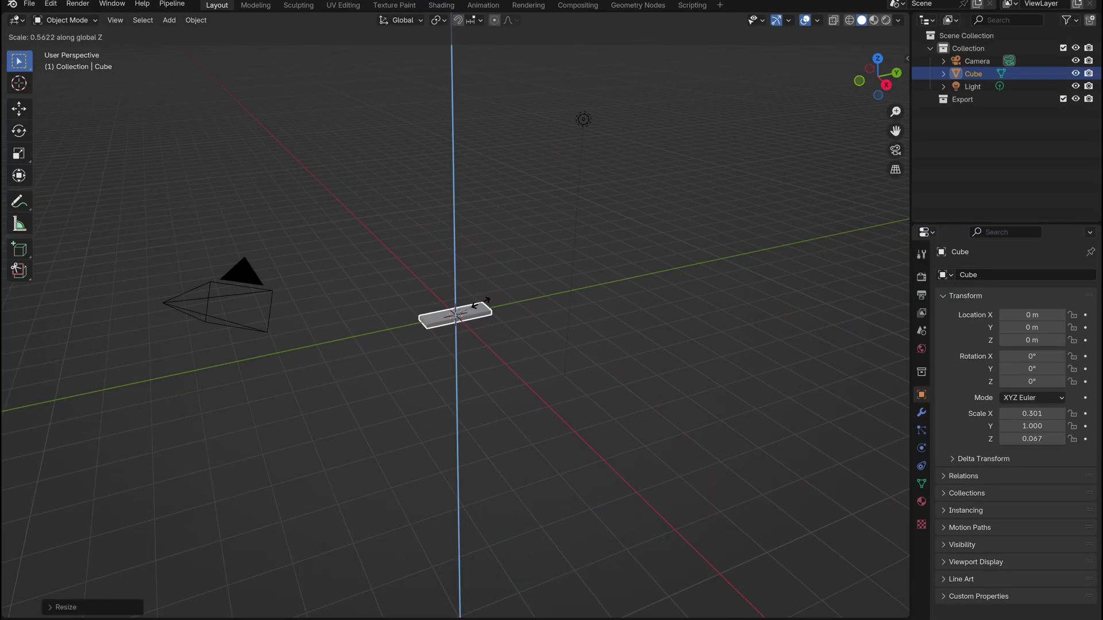
left_click(481, 302)
key("s")
key("y")
left_click(505, 293)
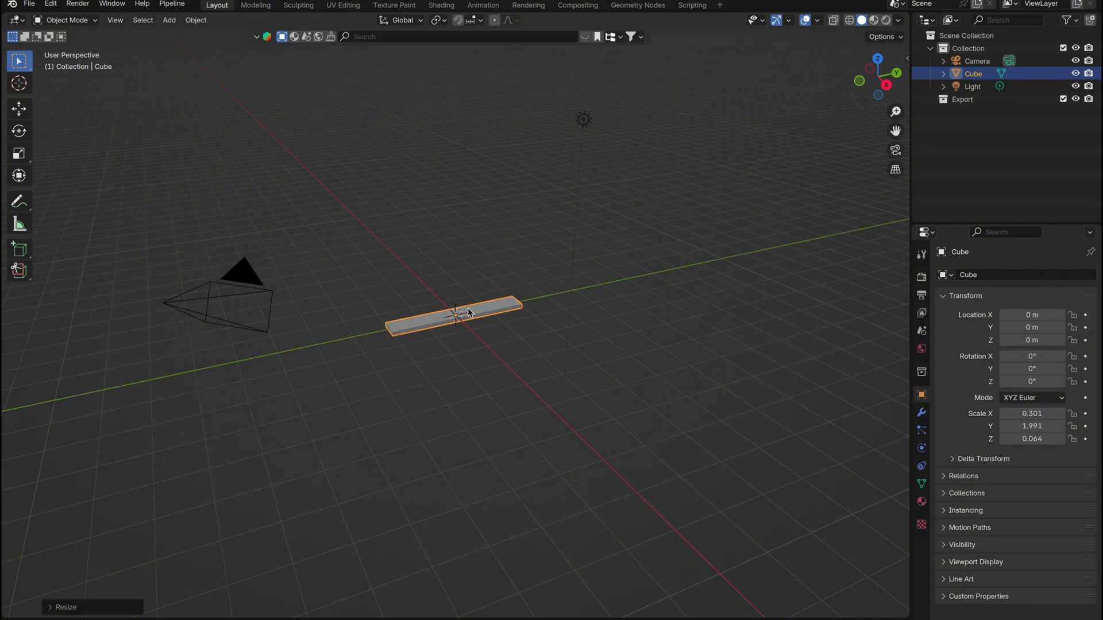
- Apply the plank's scale so its transform becomes the new base size
middle_click_drag(469, 308, 500, 325)
scroll(468, 309, "up", 3)
key("ctrl+a")
left_click(467, 307)
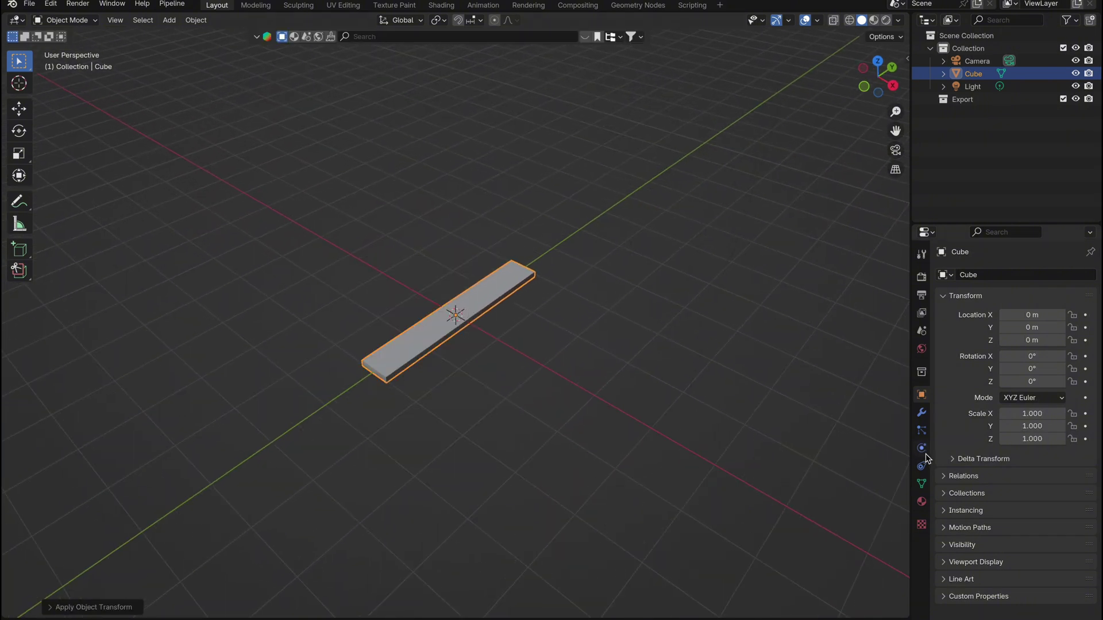
- Add a Bevel modifier to the plank and set its amount to 0.02 m
left_click(922, 413)
left_click(1008, 275)
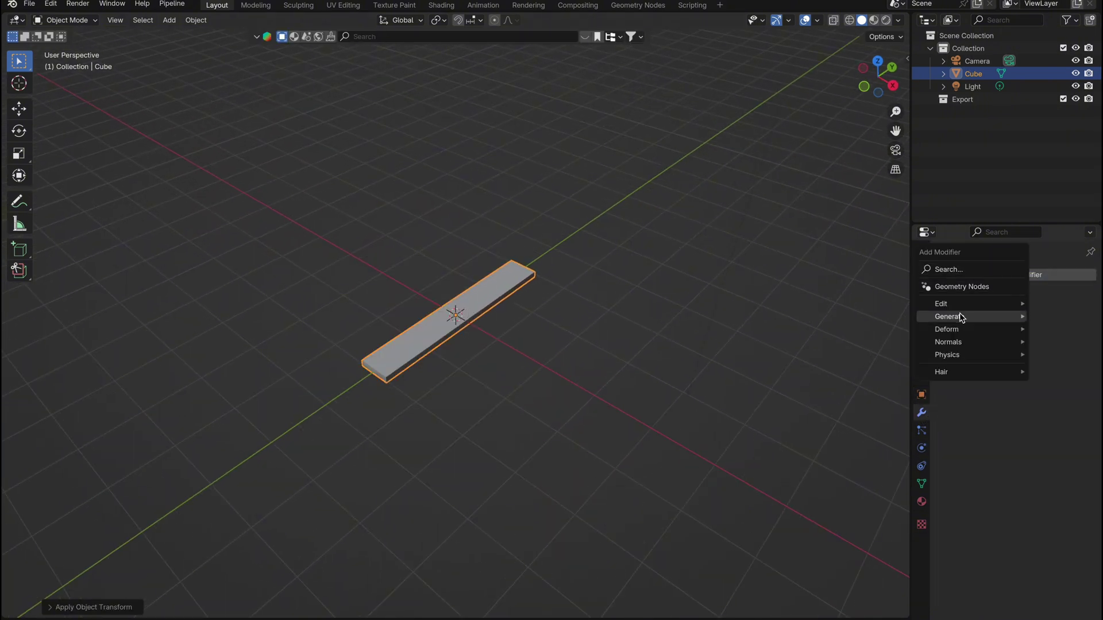
mouse_move(957, 316)
left_click(871, 329)
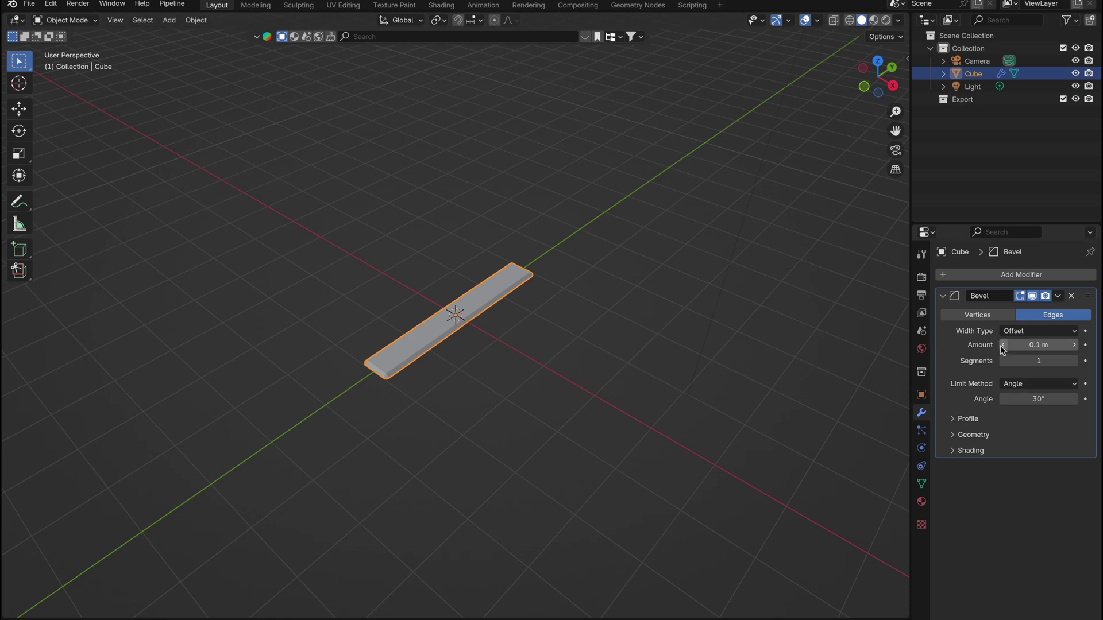
left_click_drag(1005, 346, 989, 347)
middle_click_drag(475, 382, 459, 359)
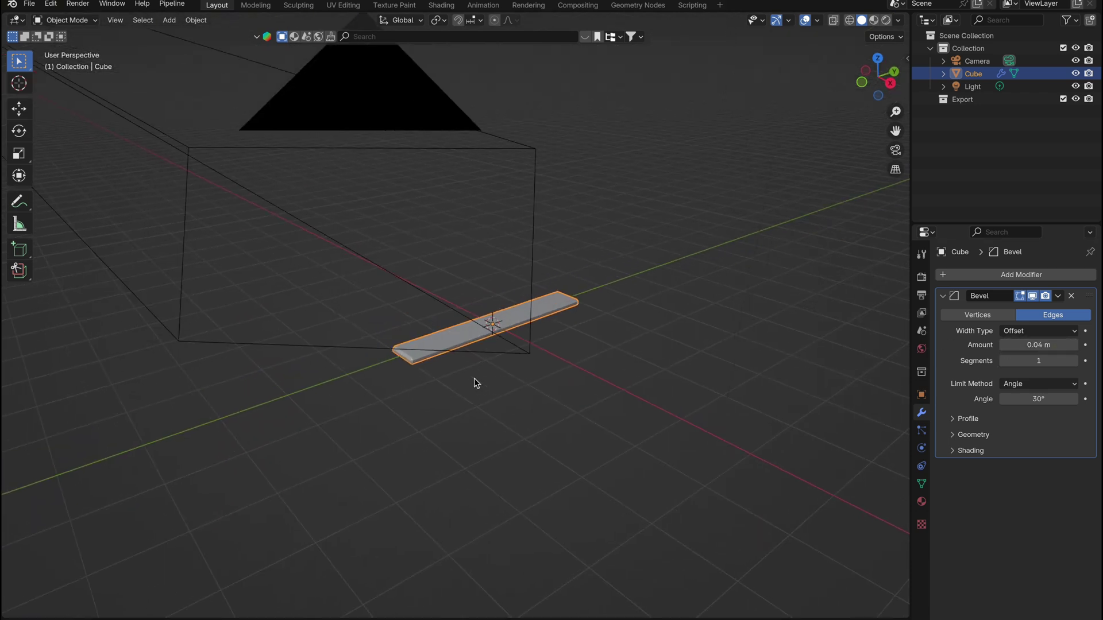
scroll(475, 382, "up", 4)
left_click_drag(989, 347, 981, 346)
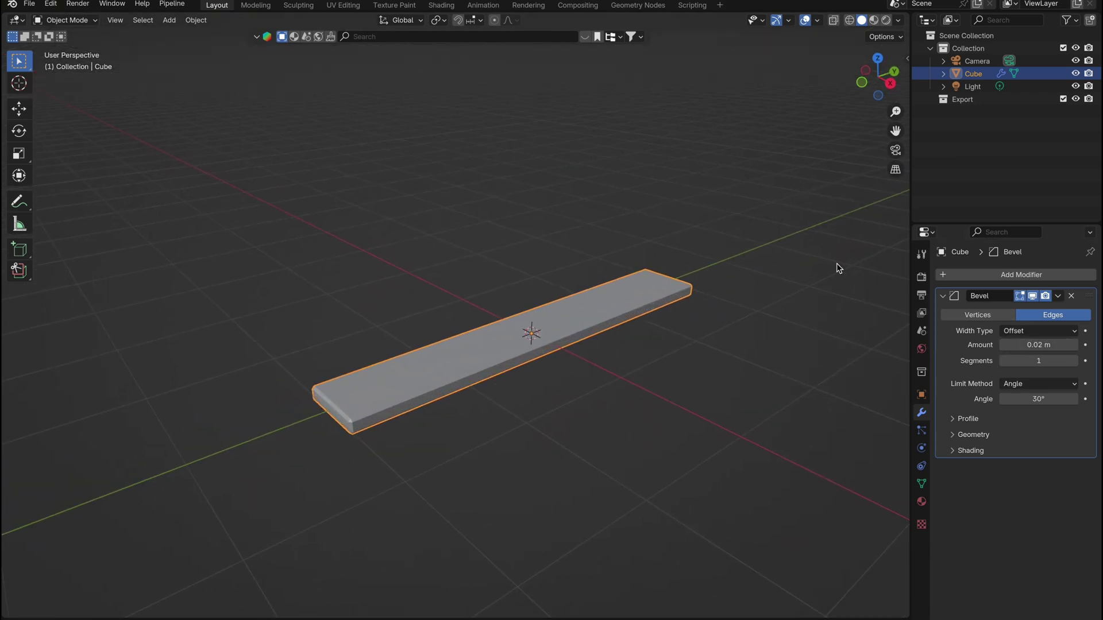
- Apply an orange-brown wood material from the BlenderKit wood materials to the plank
key("n")
left_click(903, 152)
left_click(799, 122)
left_click_drag(403, 65, 512, 324)
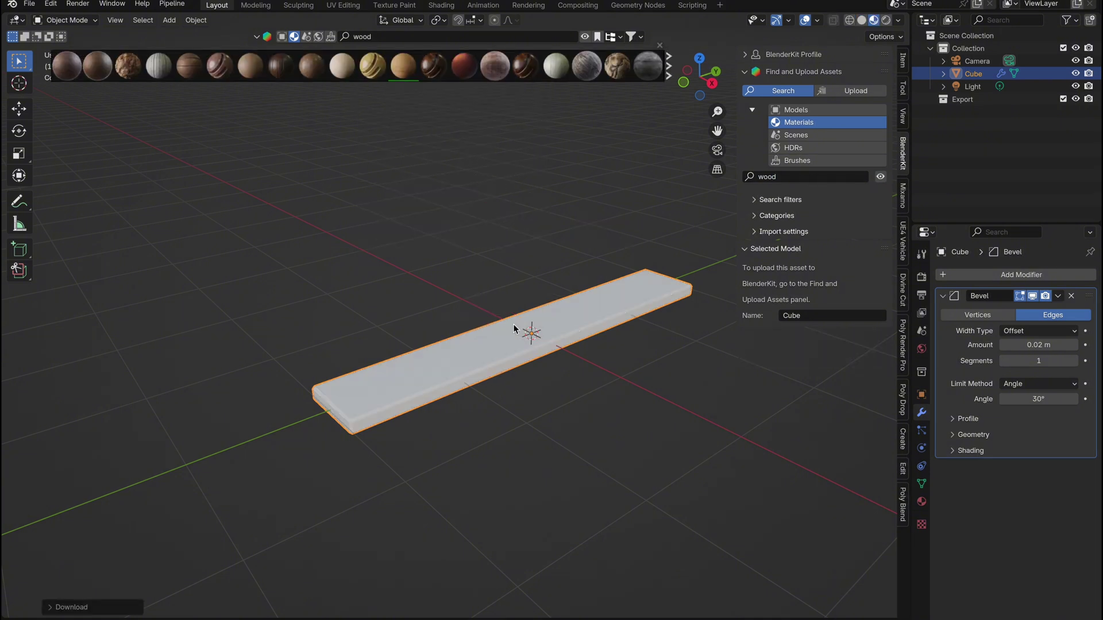
- Unwrap the whole plank with Smart UV Project, then remap its UVs with a second unwrap to adjust the wood grain
key("Tab")
key("u")
left_click(461, 377)
left_click(433, 498)
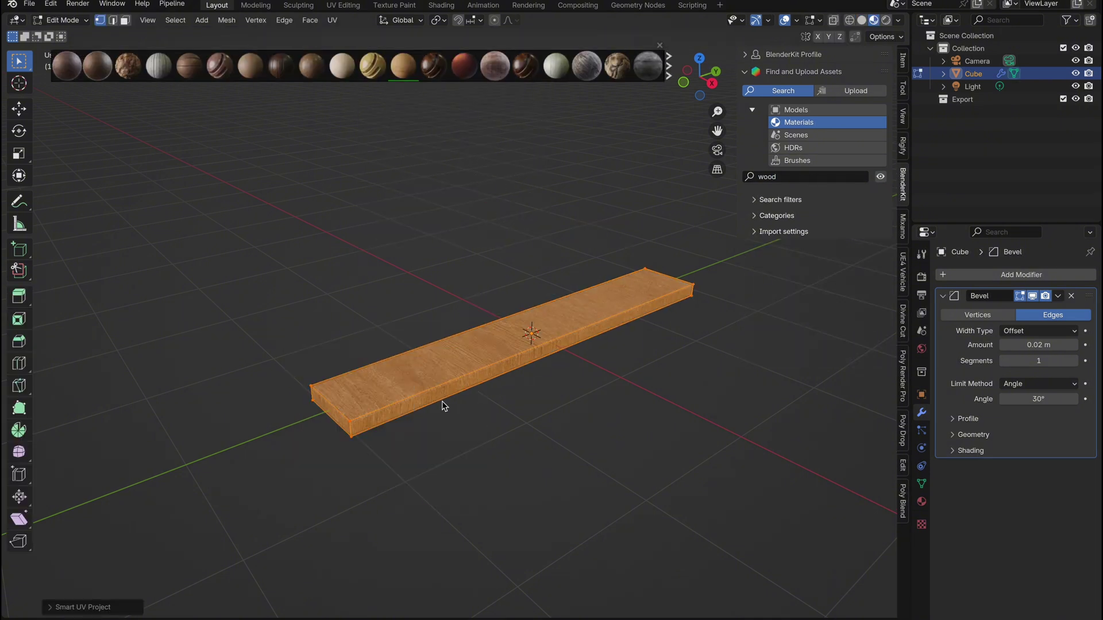
key("u")
left_click(425, 425)
key("Tab")
middle_click_drag(507, 381, 480, 376)
scroll(479, 335, "up", 1)
scroll(479, 335, "down", 5)
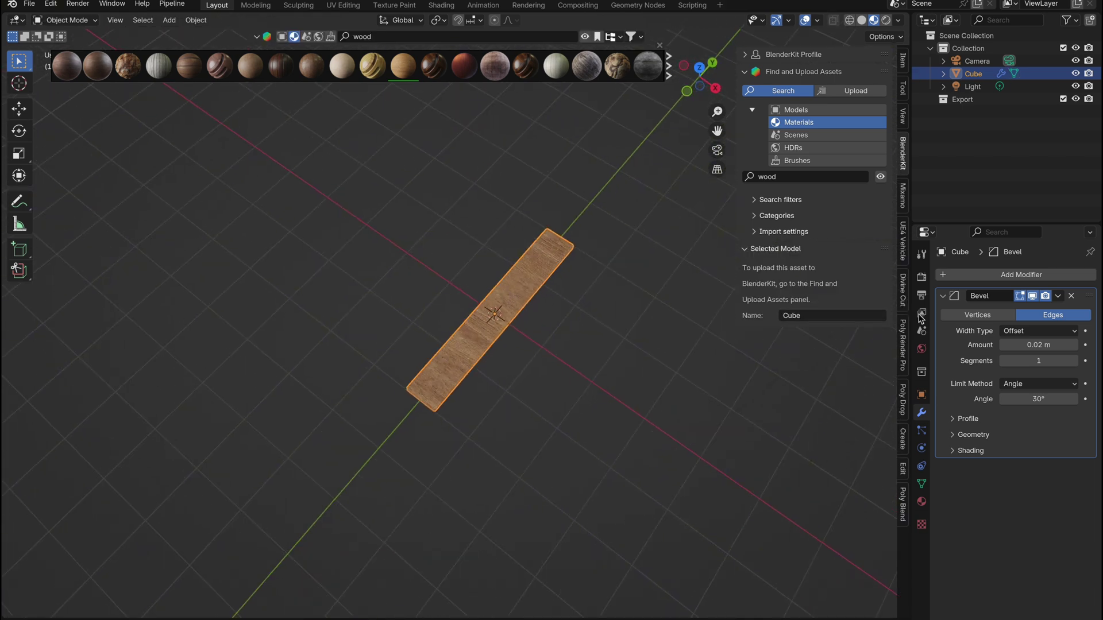
- Add an Array modifier to the plank with a count of 4 and relative offset factors X 0 and Y 1
left_click(1042, 279)
left_click(898, 283)
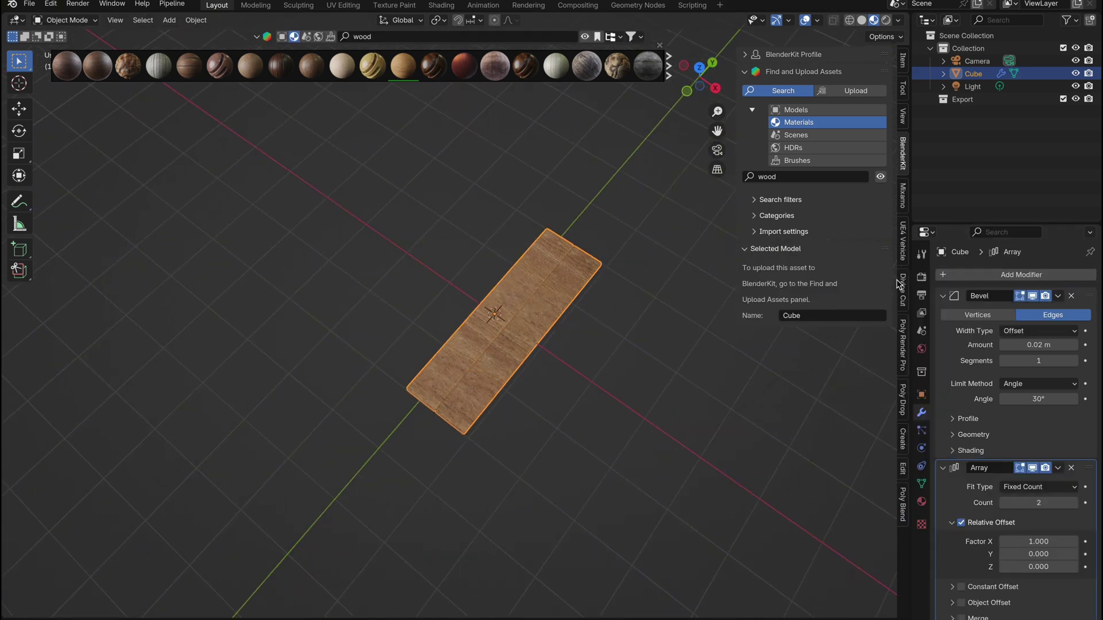
left_click(1043, 542)
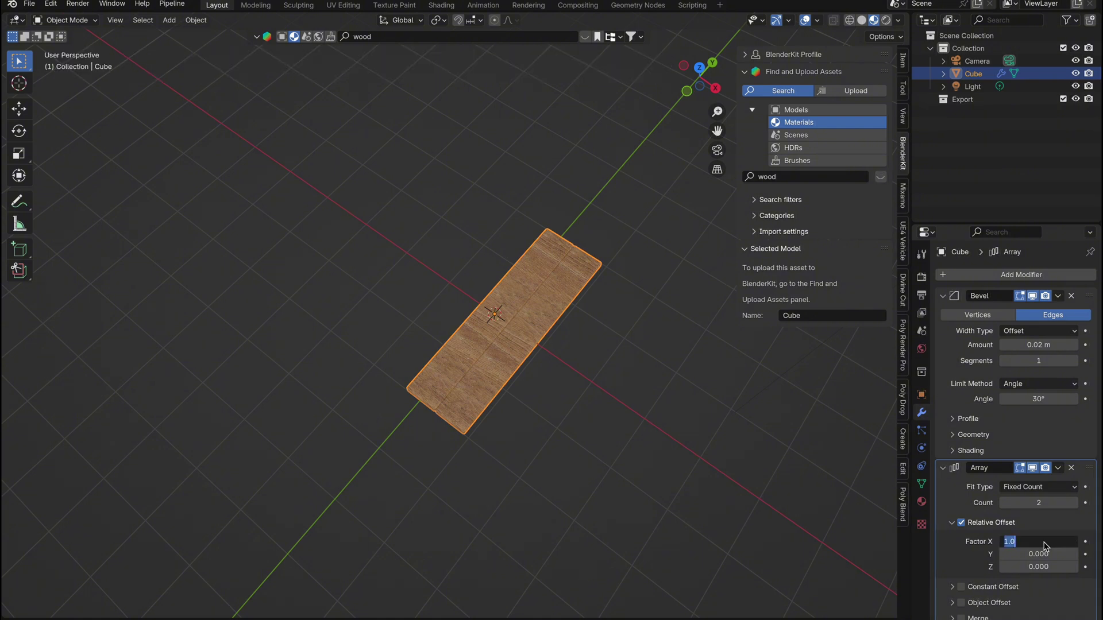
key("Tab")
type("1")
key("Return")
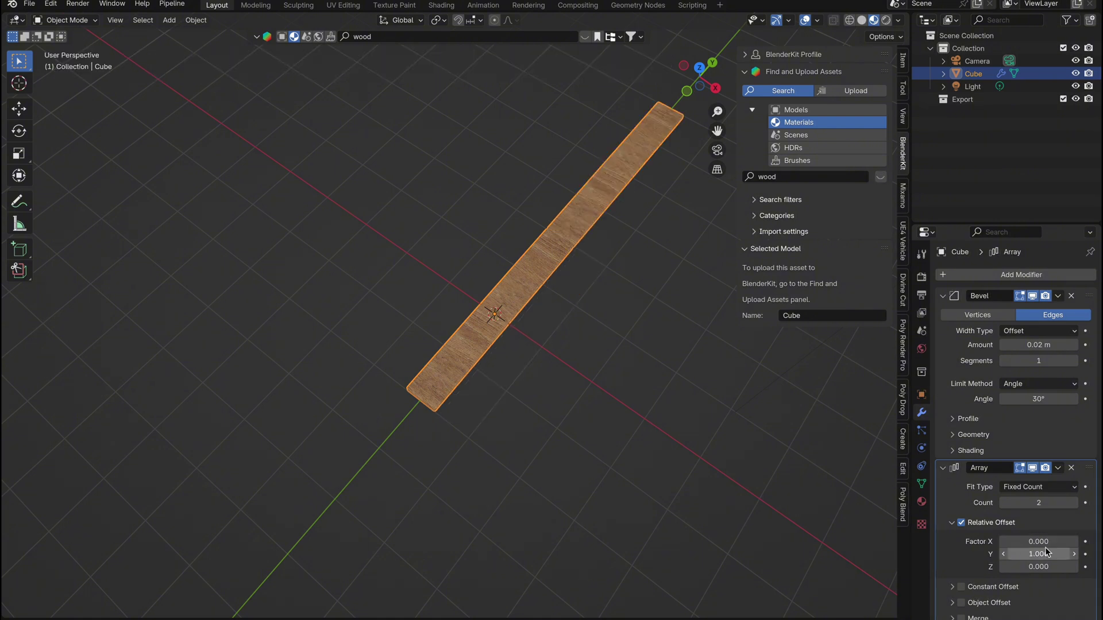
left_click(1072, 503)
left_click(1072, 503)
- In top view with solid shading, duplicate the plank row alongside itself in X, staggered about half a plank length along negative Y
scroll(594, 429, "down", 3)
middle_click_drag(688, 354, 577, 410, "shift")
key("KP_7")
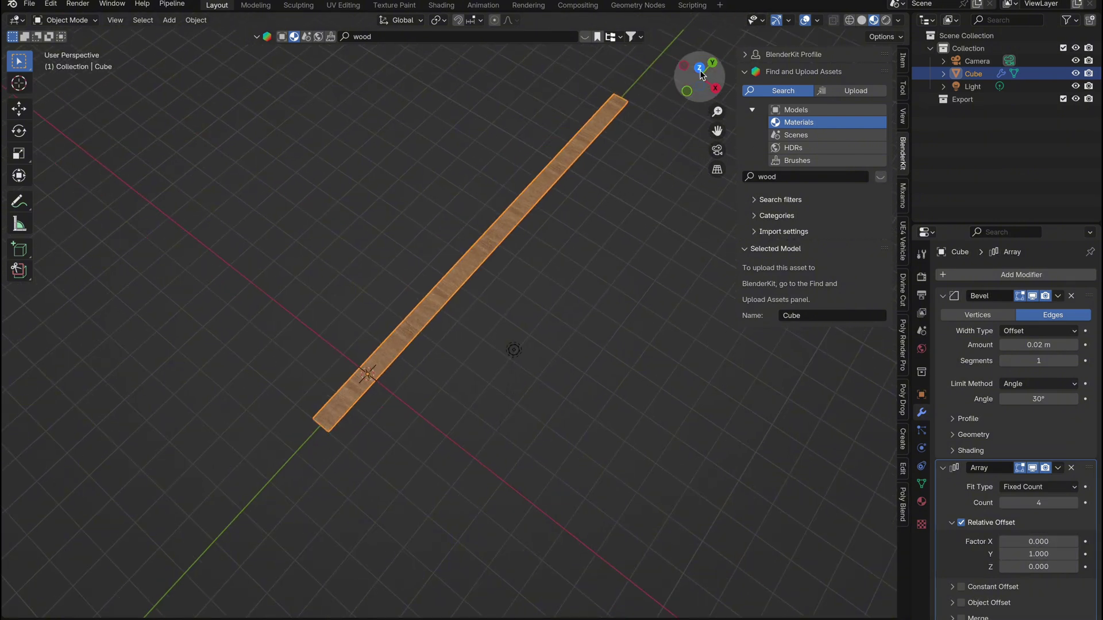
key("z")
left_click(459, 377)
key("shift+d")
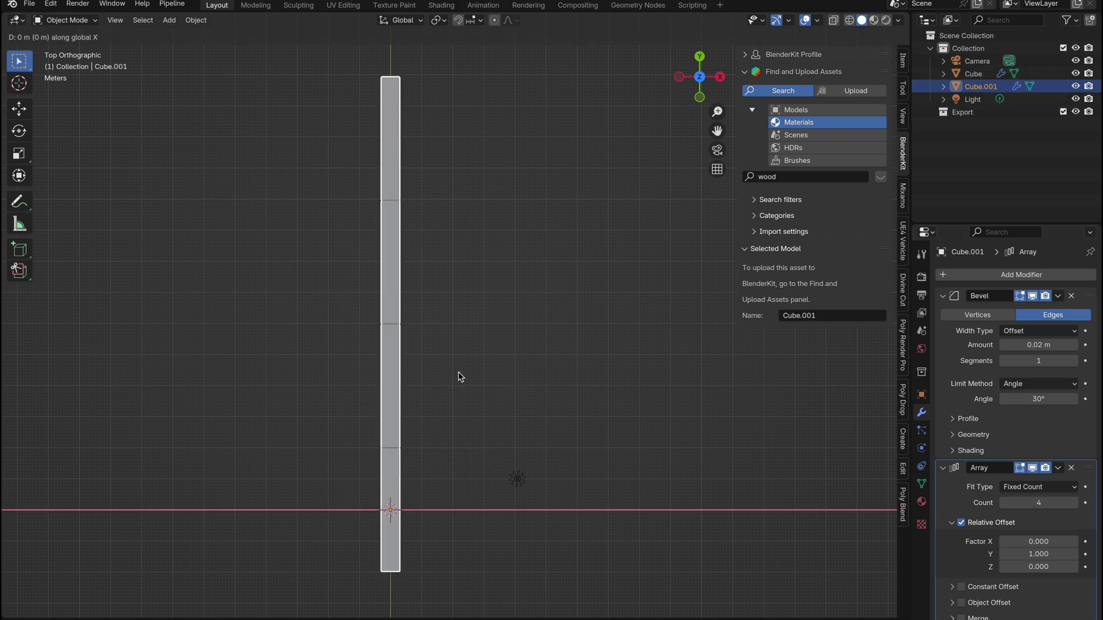
left_click(311, 217)
- Duplicate the two staggered plank rows twice along X to make six adjoining rows
left_click_drag(312, 216, 437, 361)
key("shift+d")
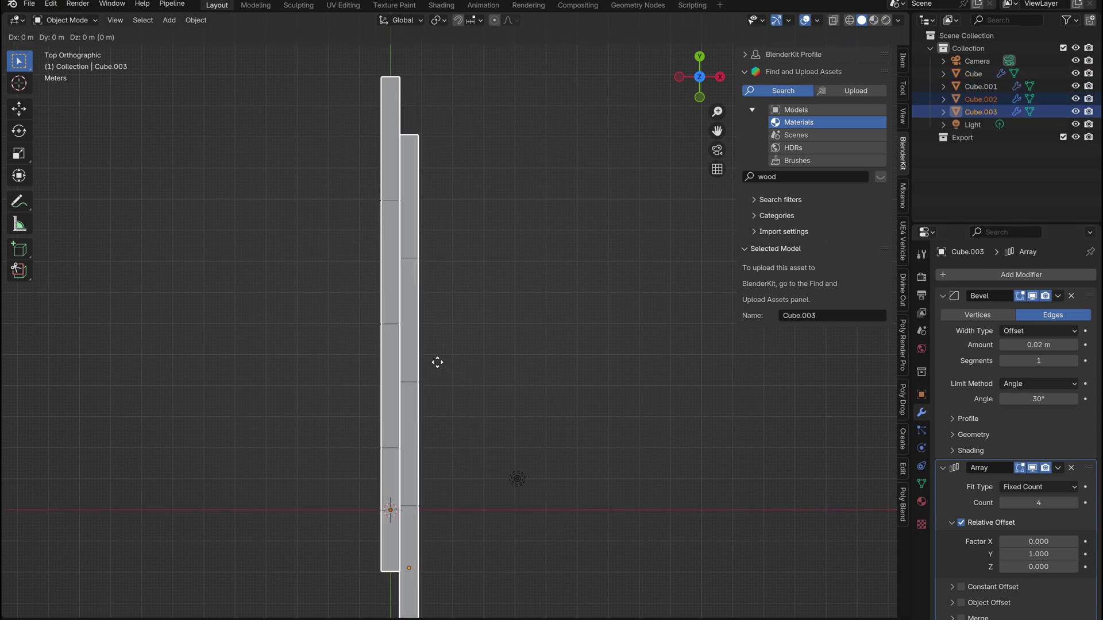
key("x")
left_click(475, 364)
key("shift+d")
key("x")
left_click(512, 356)
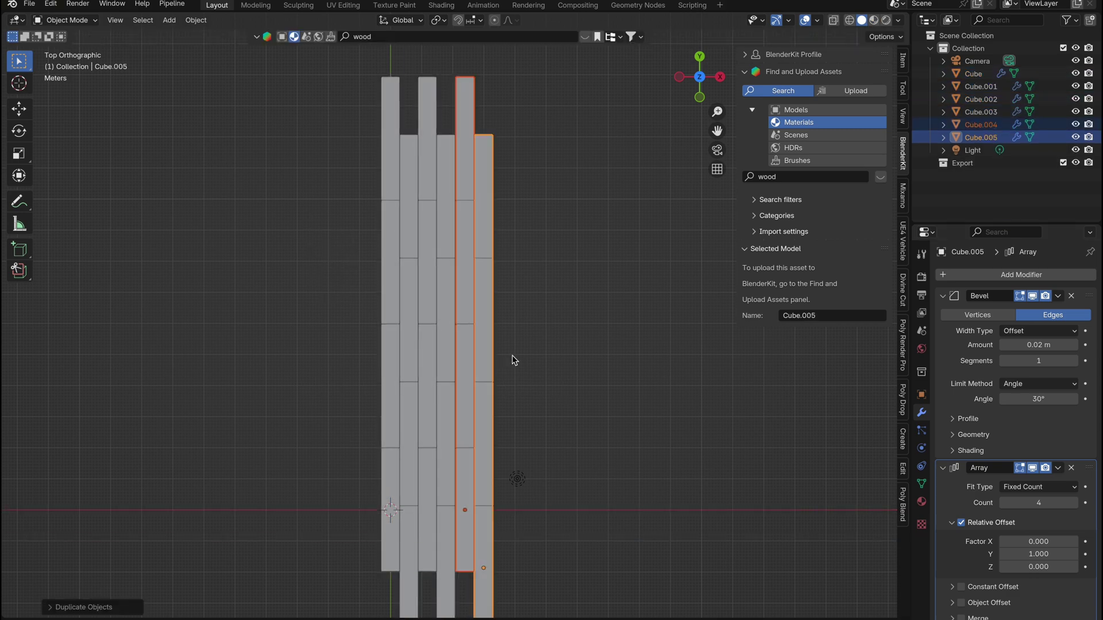
- Convert all six plank rows to mesh and join them into one object
middle_click_drag(512, 355, 517, 322)
key("a")
right_click(455, 328)
mouse_move(443, 401)
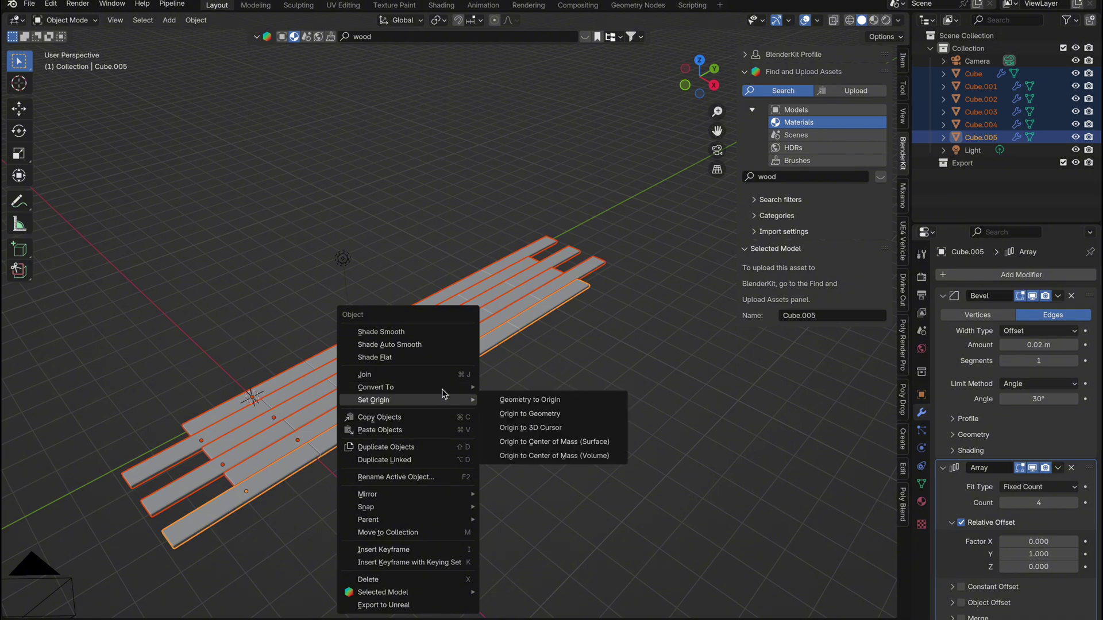
left_click(520, 388)
right_click(425, 338)
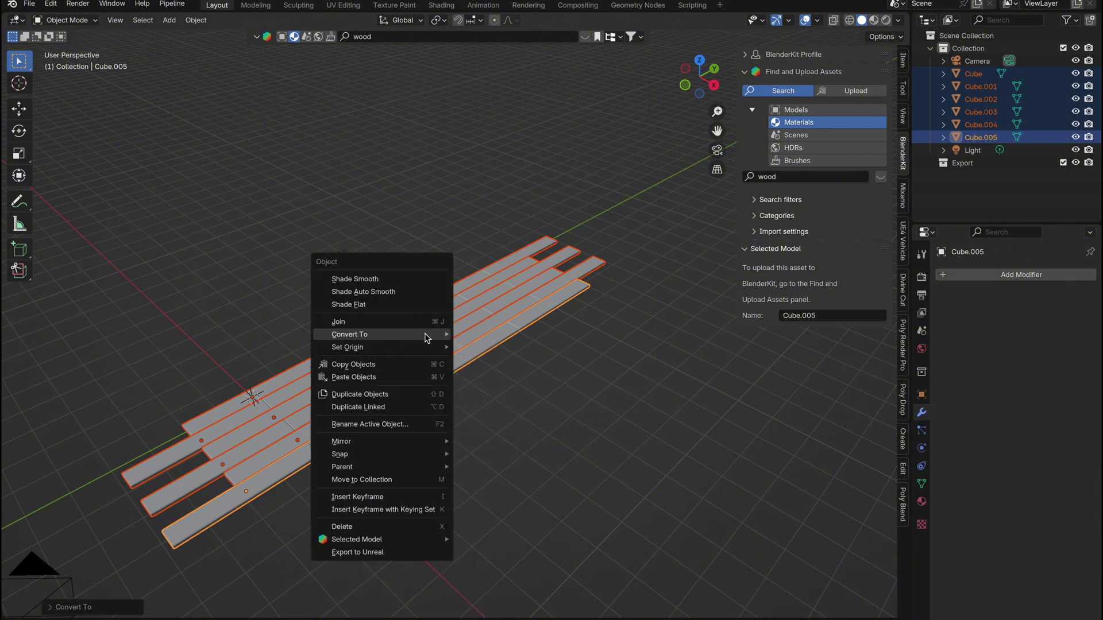
left_click(431, 323)
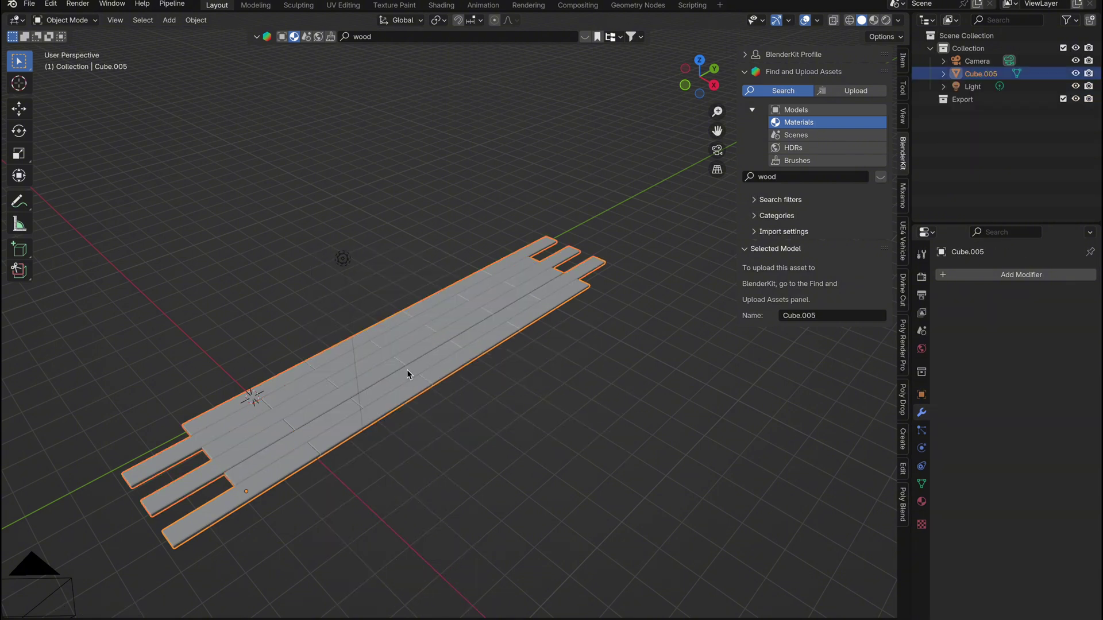
key("Tab")
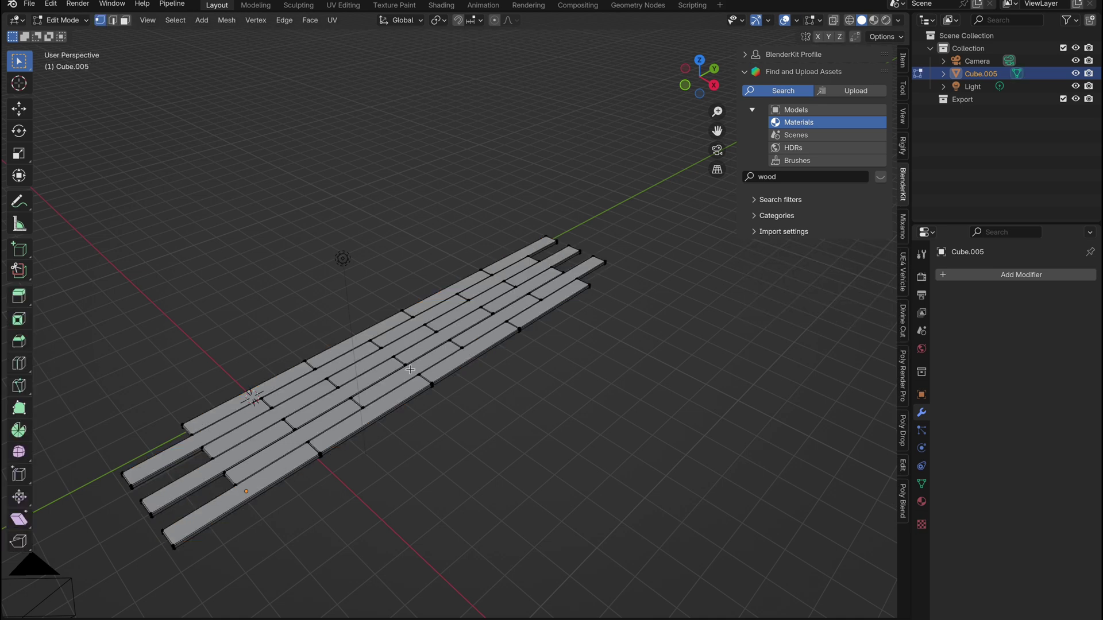
key("Tab")
key("Tab")
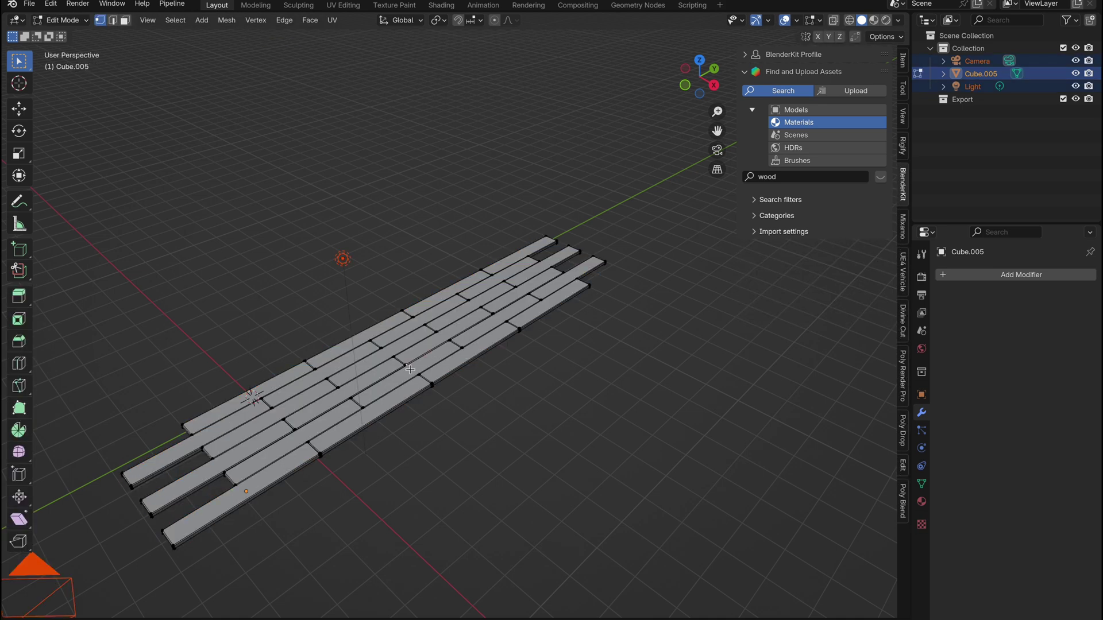
key("Tab")
left_click(410, 373)
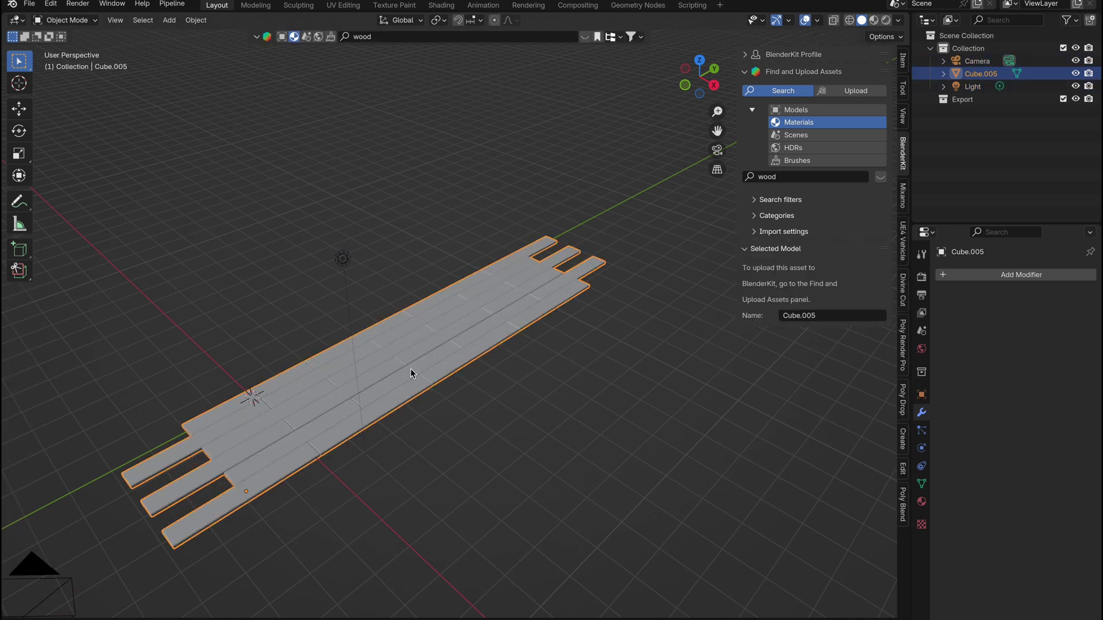
- Separate the joined floor mesh by loose parts into individual planks and return to Object Mode
key("Tab")
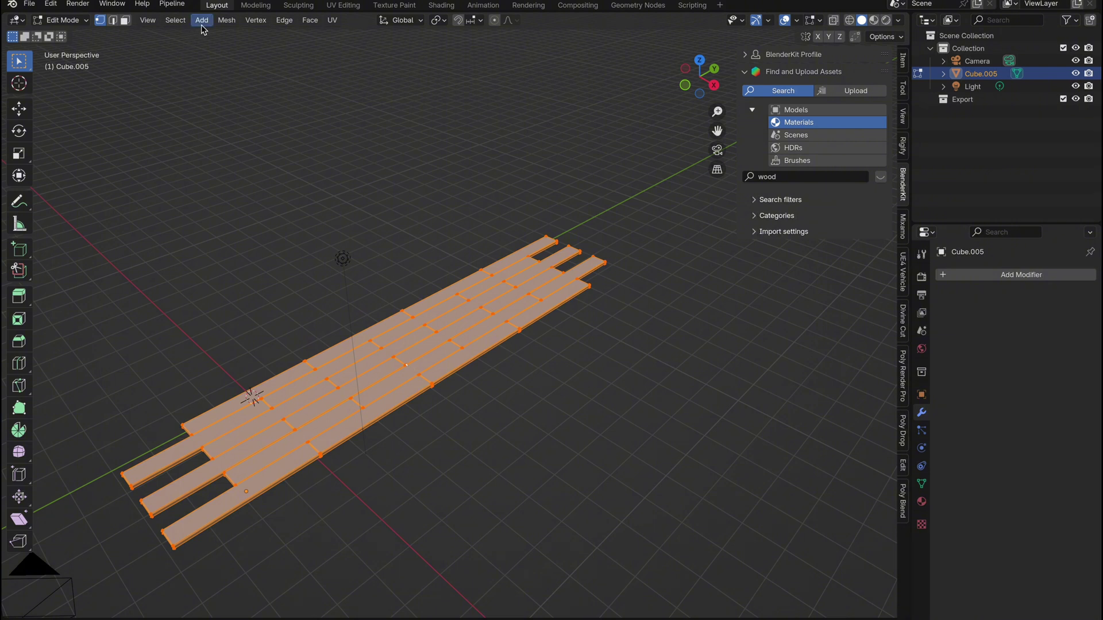
left_click(224, 20)
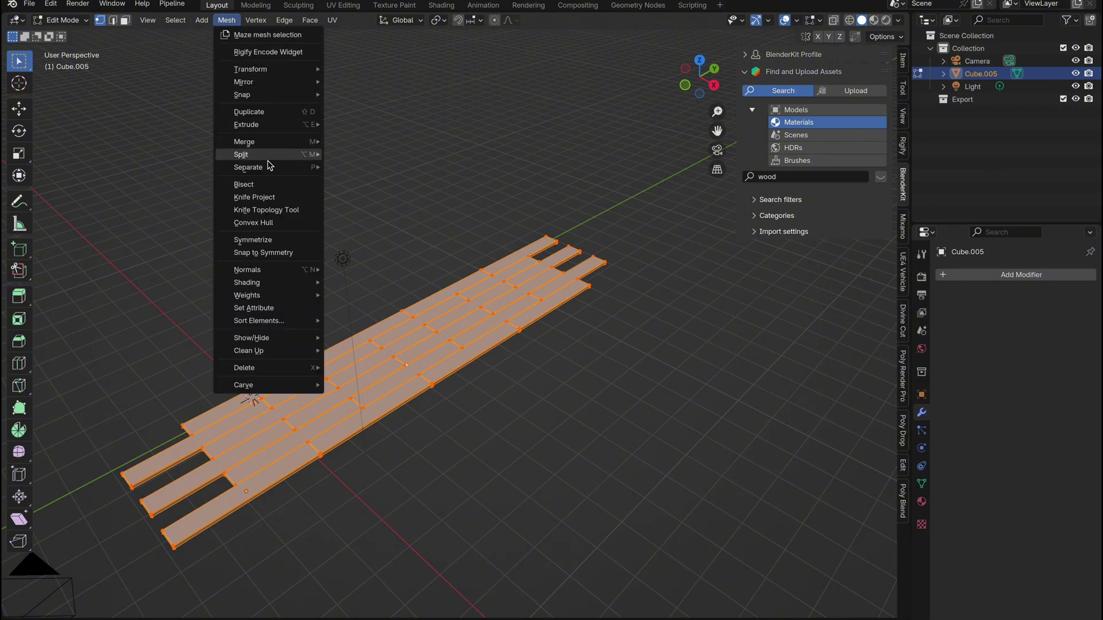
mouse_move(269, 173)
left_click(377, 196)
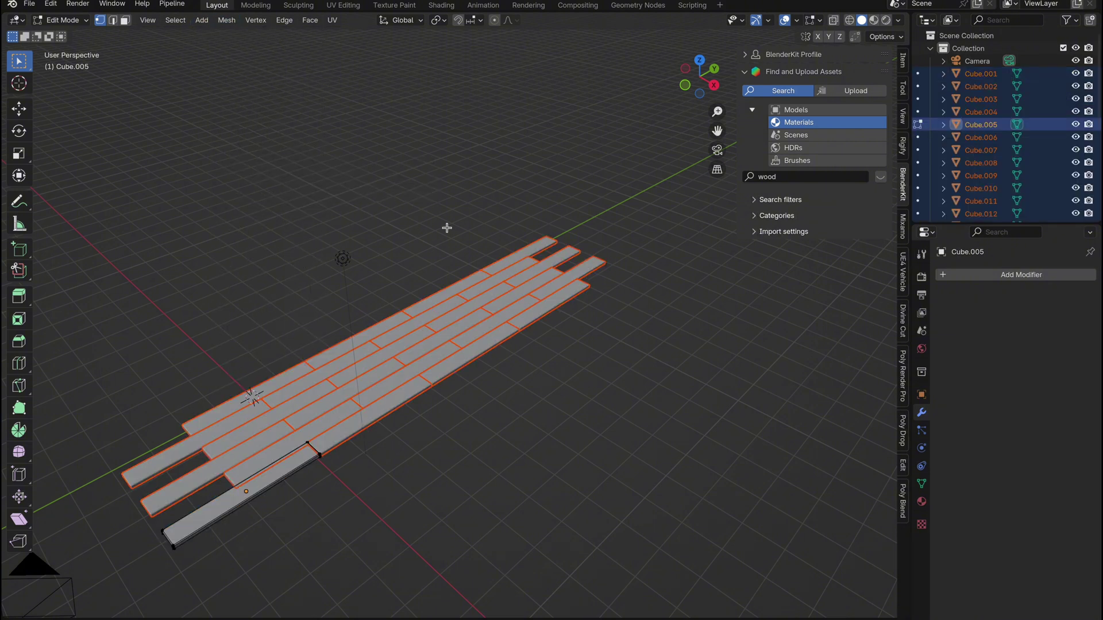
key("Tab")
left_click(449, 393)
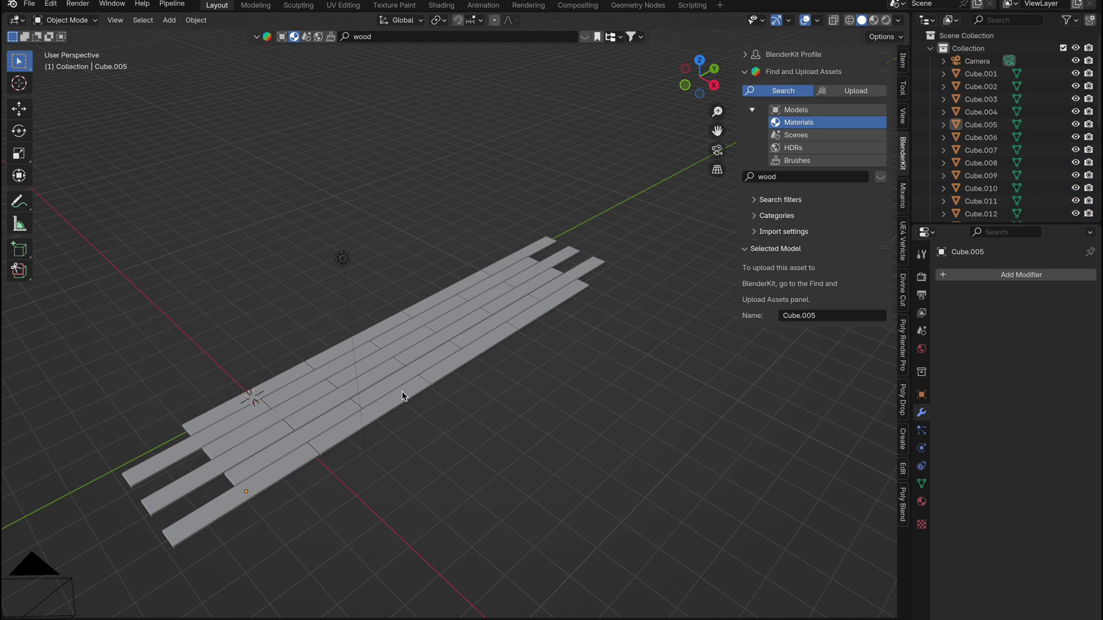
- Select all the planks and set each one's origin to its geometry
left_click(425, 383)
left_click_drag(218, 370, 330, 524)
left_click_drag(405, 253, 582, 298, "shift")
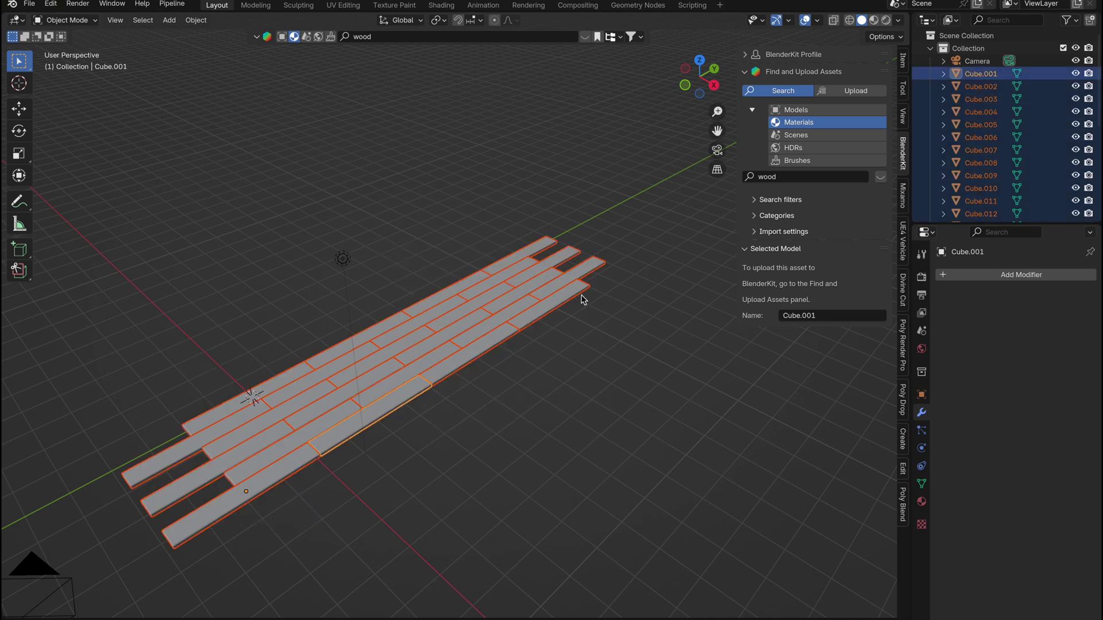
right_click(454, 344)
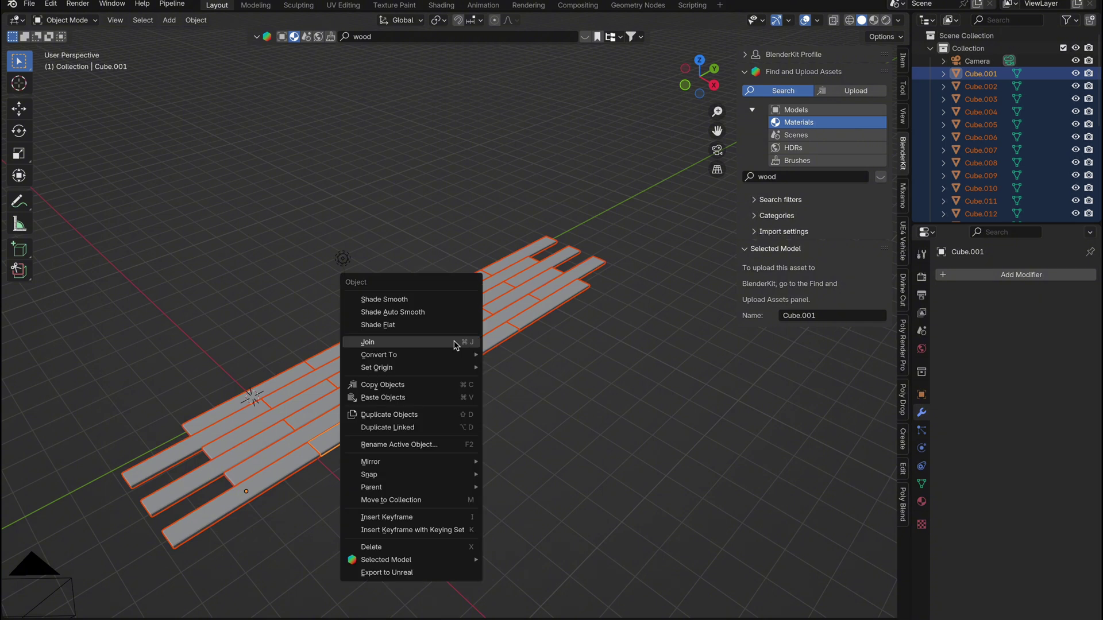
mouse_move(454, 367)
left_click(548, 382)
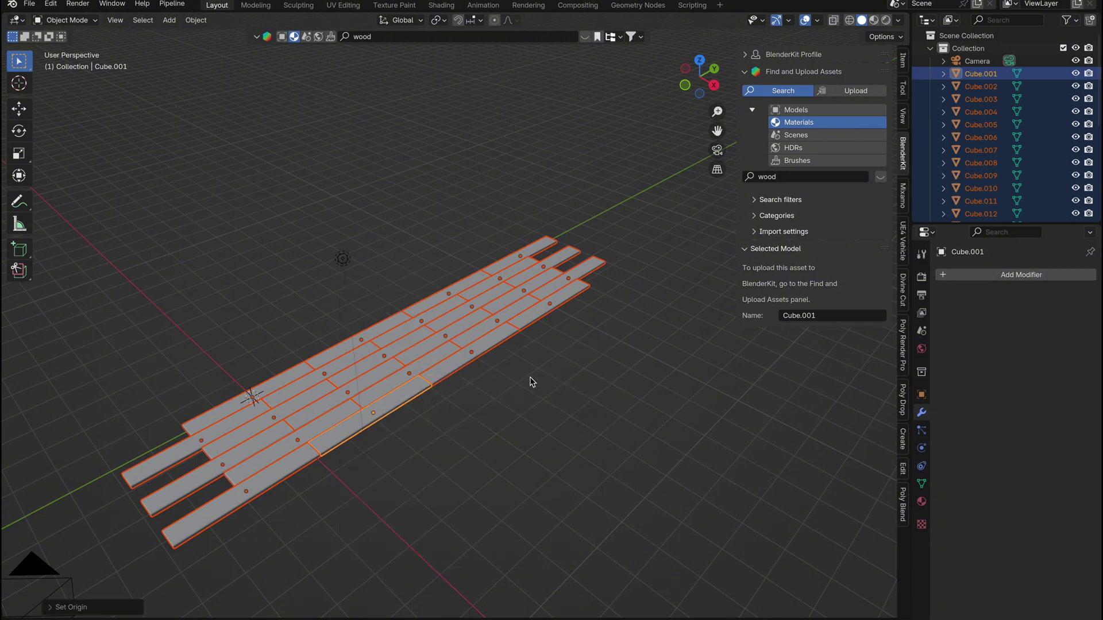
- Create a new collection directly under the Scene Collection and name it Floor
left_click(950, 38)
left_click(931, 48)
key("c")
double_click(964, 73)
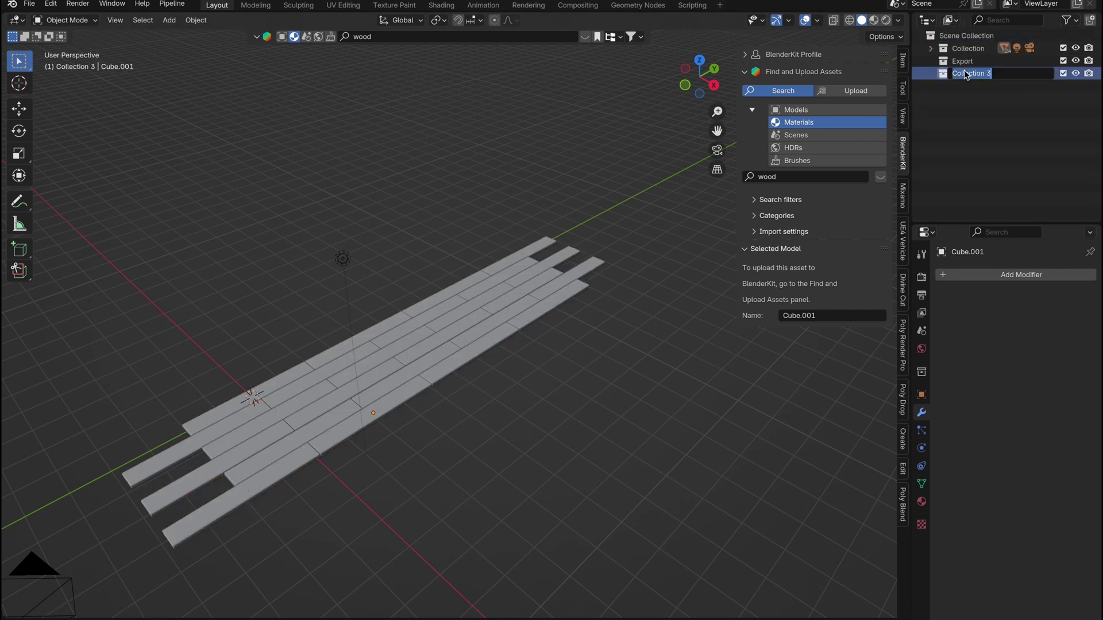
type("Floor")
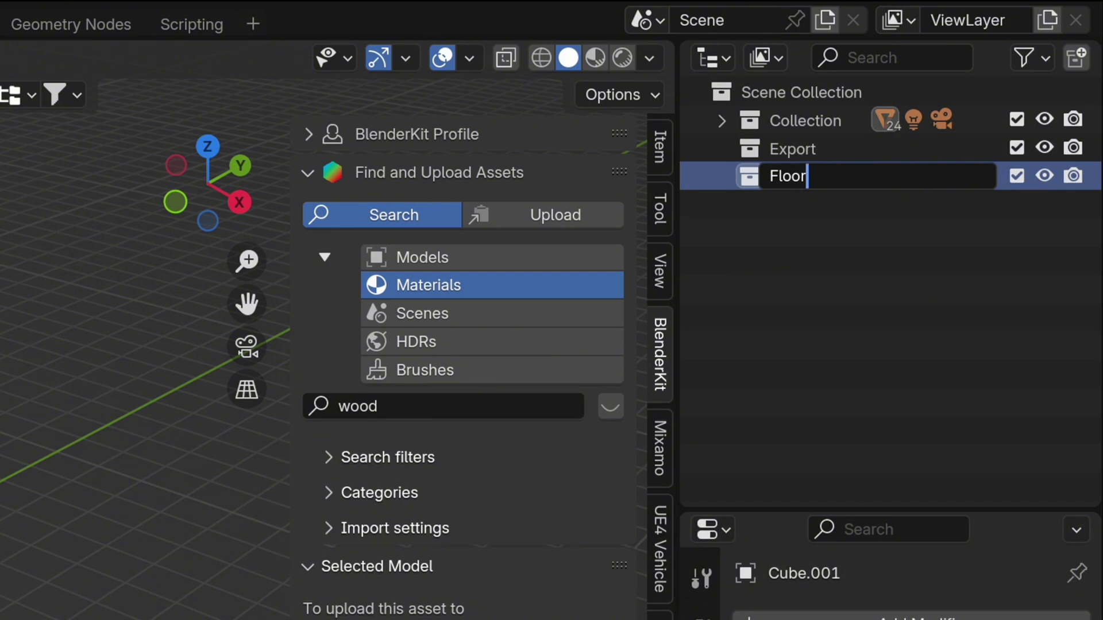
key("Return")
- Move all the plank objects into the Floor collection and hide that collection in the viewport
left_click(723, 121)
left_click_drag(831, 446, 832, 478)
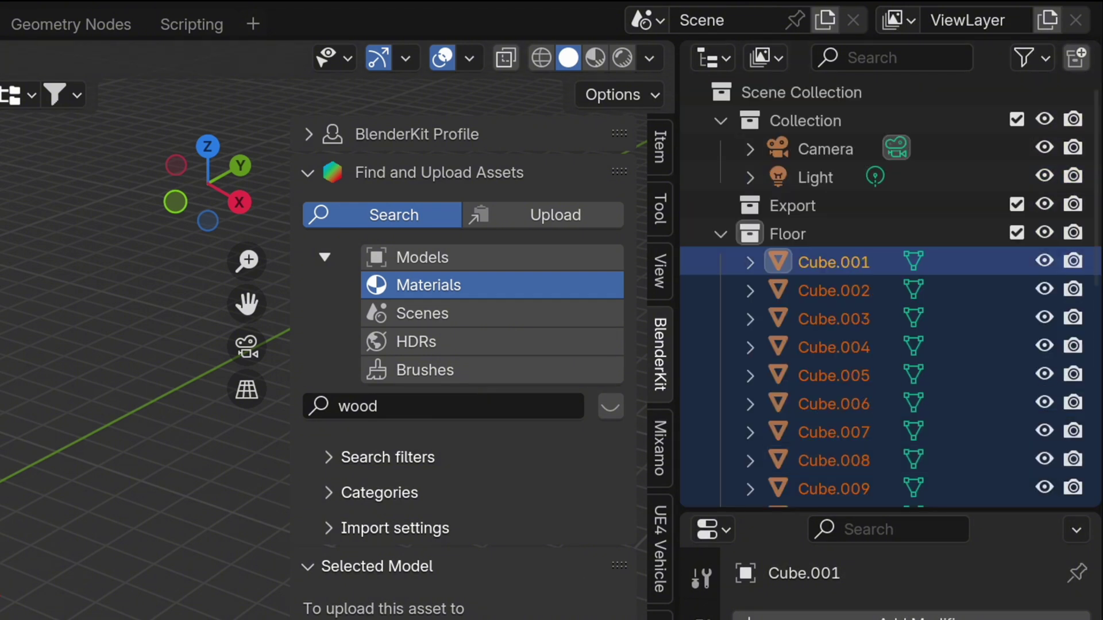
left_click(720, 235)
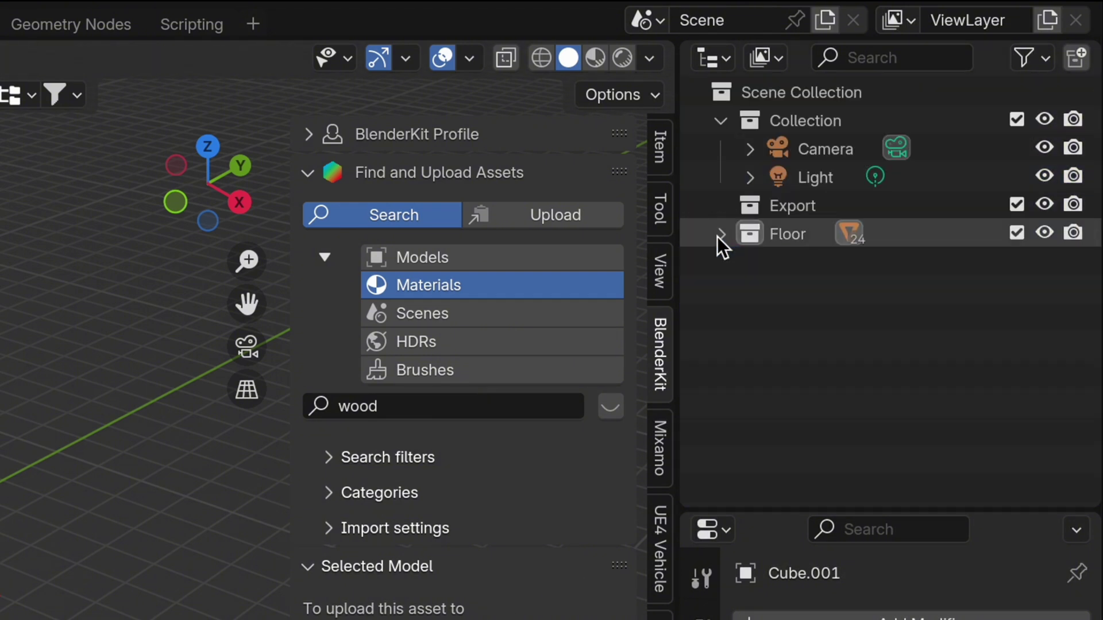
left_click(1045, 233)
- Add a plane mesh at the world origin and rename it FloorController
key("n")
key("shift+a")
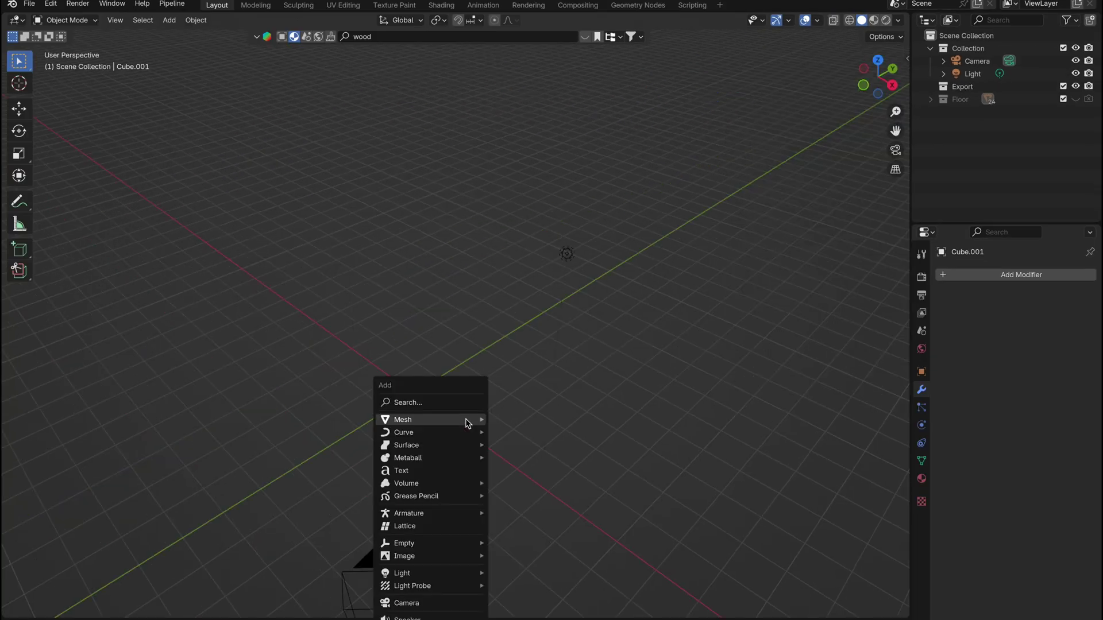
mouse_move(466, 420)
left_click(554, 120)
middle_click_drag(479, 361, 575, 322)
double_click(960, 112)
type("FloorController")
key("Return")
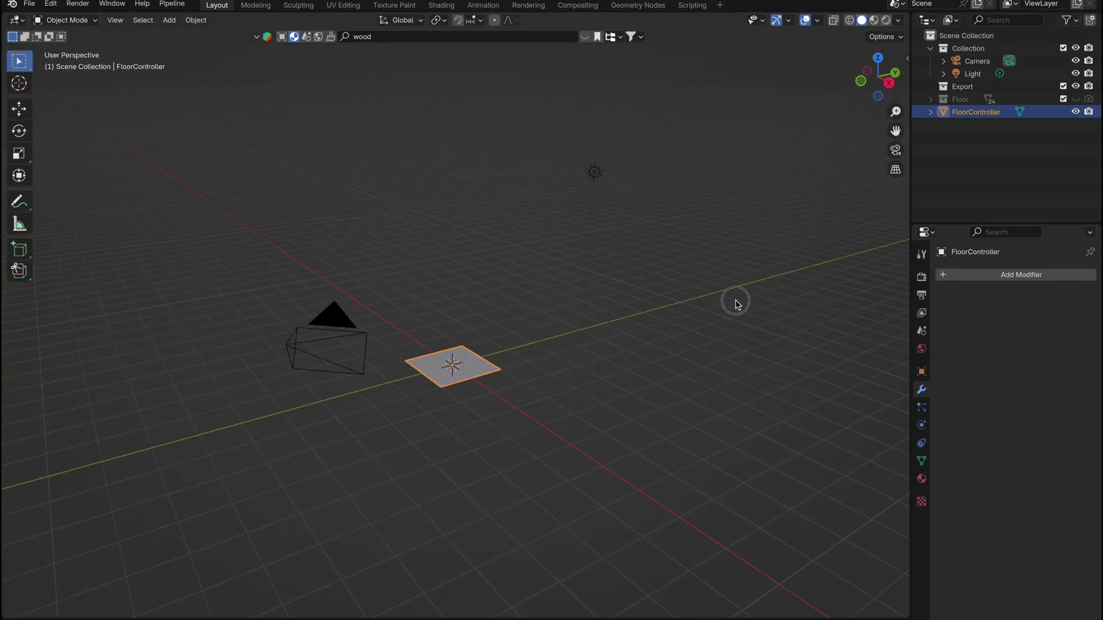
- Create a geometry node tree named Animator on FloorController and spread its Group Input and Group Output nodes apart
left_click(643, 6)
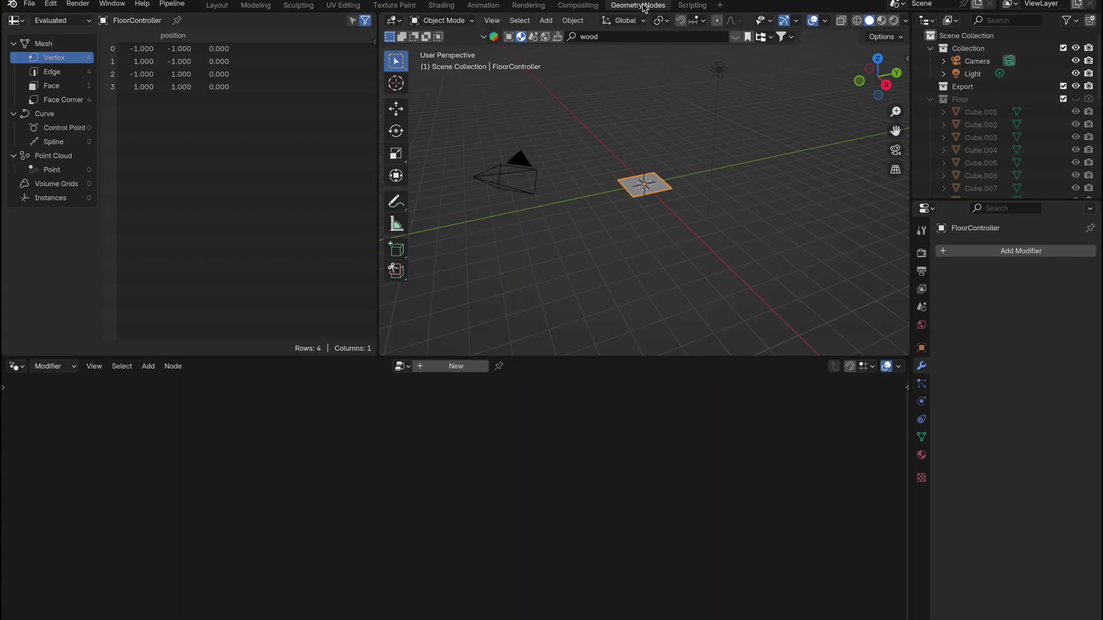
left_click(446, 368)
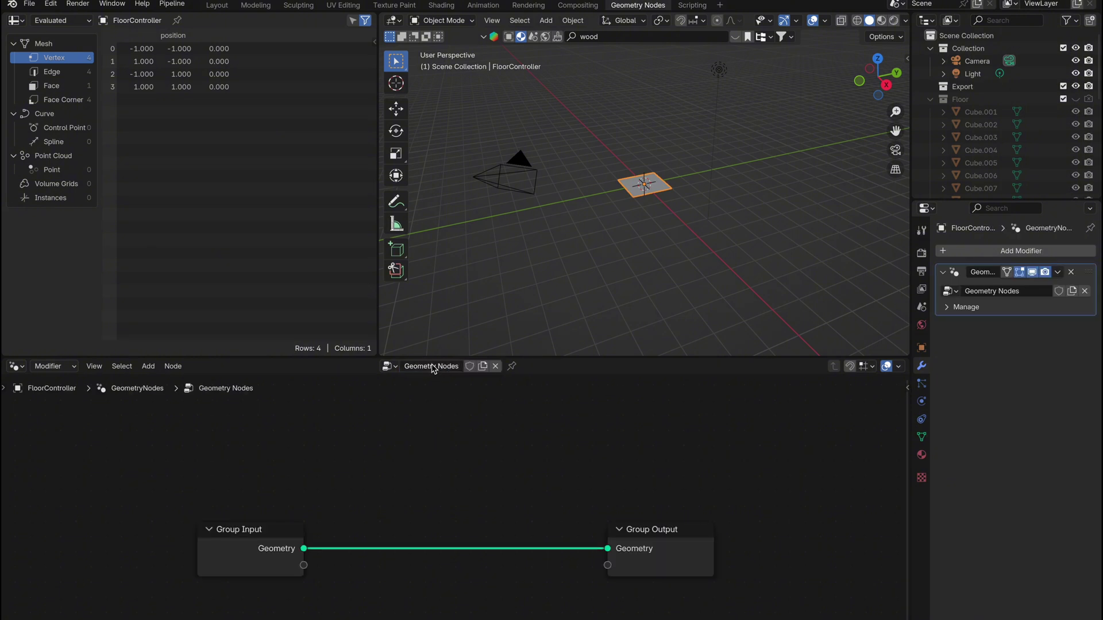
left_click(432, 369)
key("Return")
scroll(458, 483, "down", 10)
left_click_drag(371, 530, 48, 531)
left_click_drag(541, 526, 683, 521)
- Add a Collection Info node that uses the Floor collection, with Relative space and Separate Children enabled
scroll(125, 476, "up", 3)
key("shift+a")
left_click(134, 425)
type("coll")
key("Return")
left_click(151, 470)
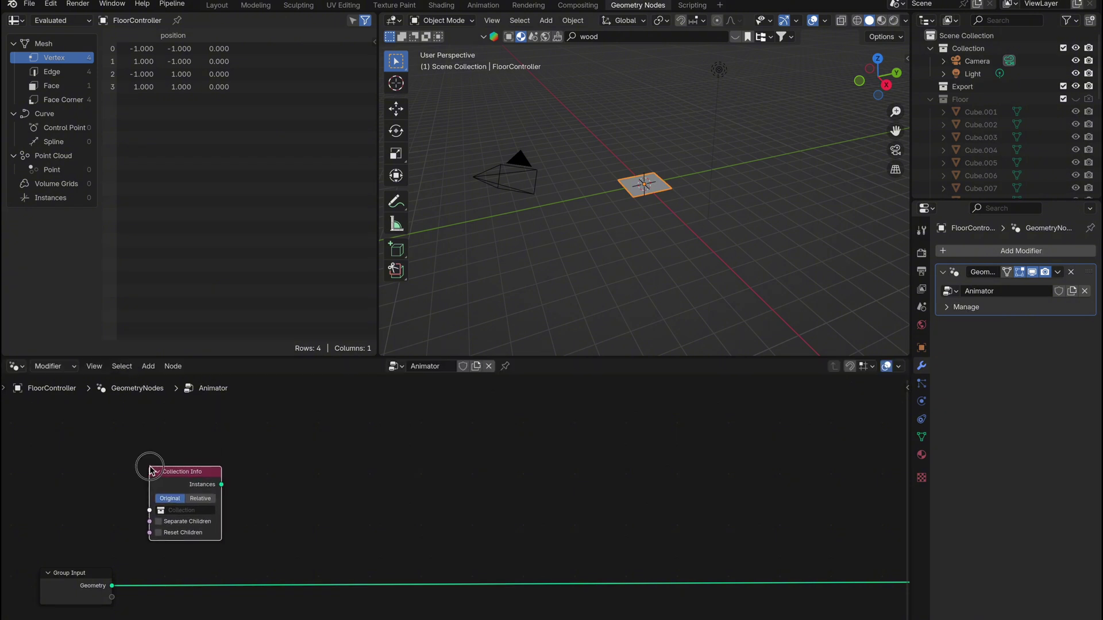
left_click(189, 510)
left_click(203, 548)
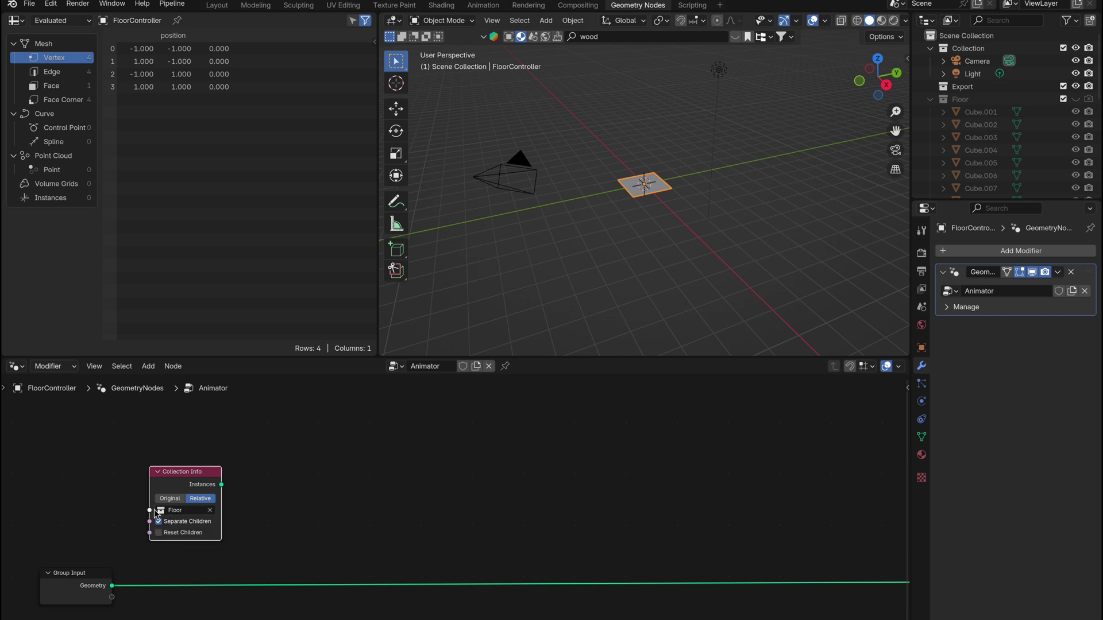
- Expose the Collection Info node's Collection socket as a group input and reassign the Floor collection to it in the modifier
left_click_drag(149, 511, 111, 598)
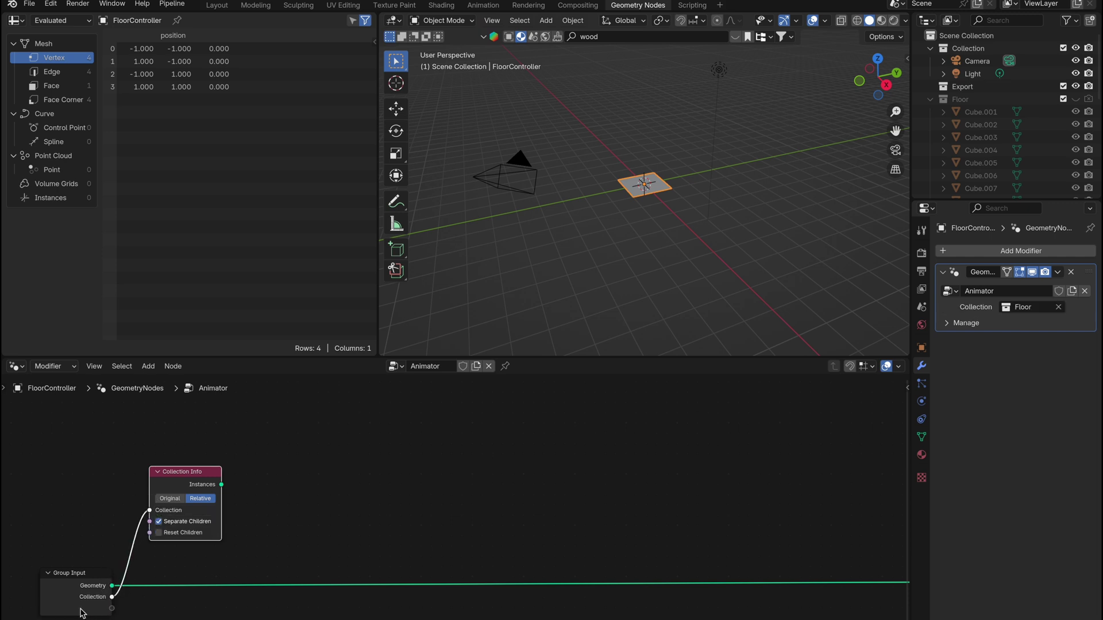
left_click(73, 609)
left_click_drag(203, 478, 242, 485)
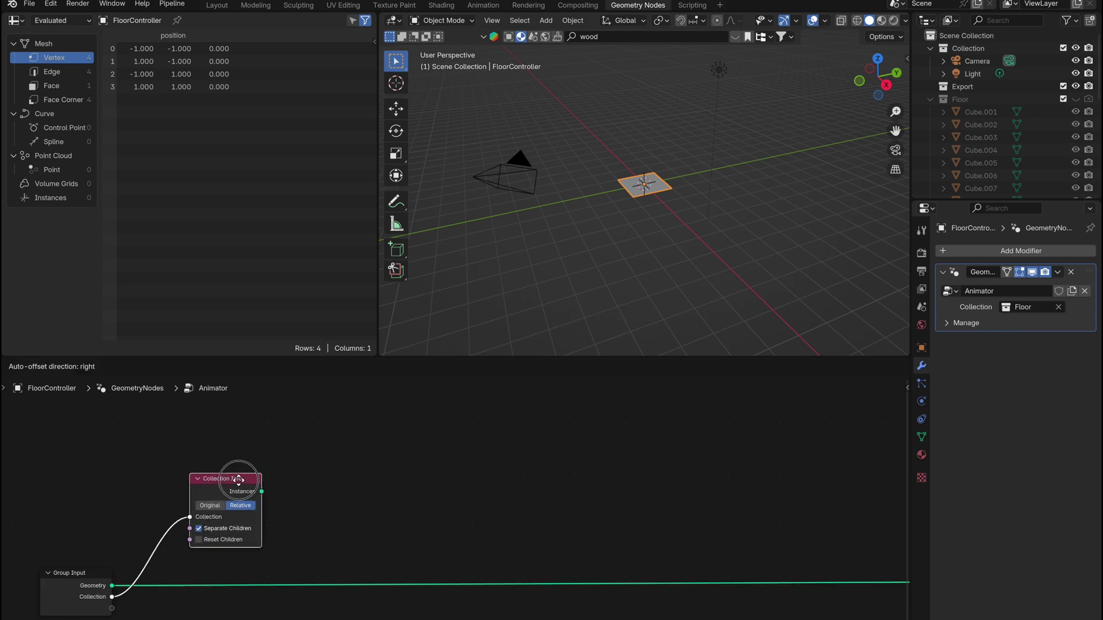
left_click(1060, 310)
left_click(1009, 306)
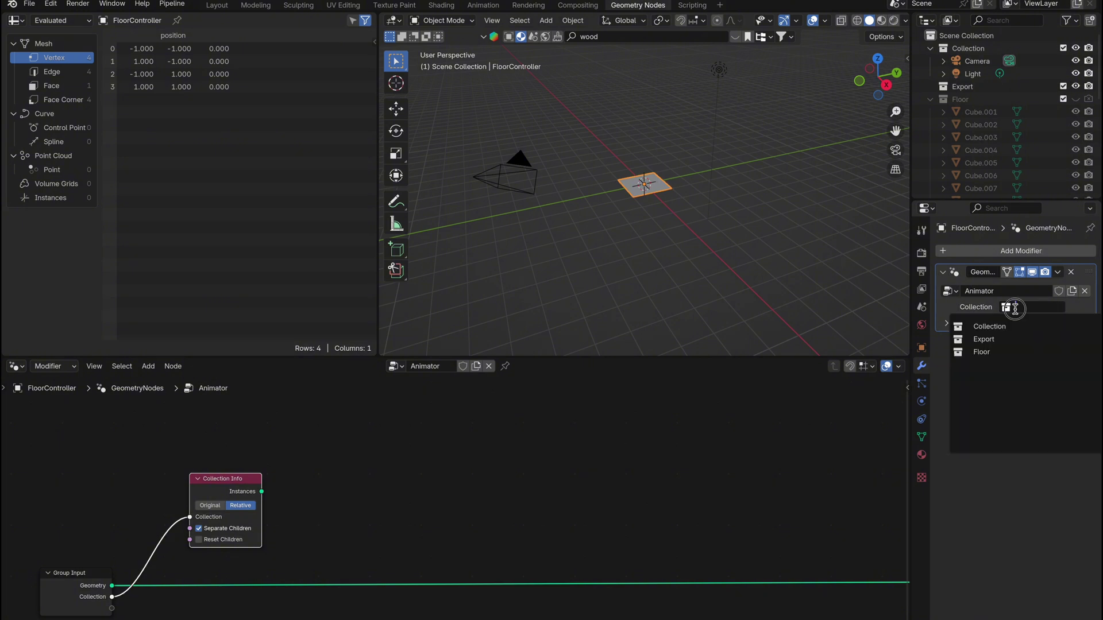
left_click(990, 352)
left_click(387, 522)
scroll(387, 523, "down", 3)
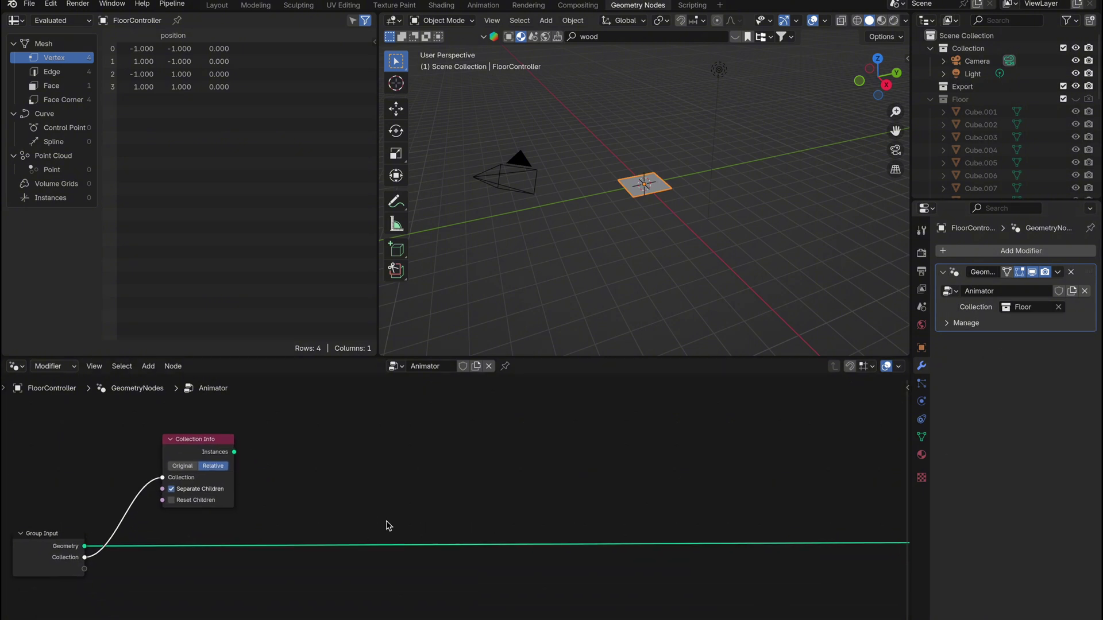
- Add a Rotate Instances node fed by the Collection Info node's Instances output
left_click_drag(233, 449, 455, 453)
type("rot")
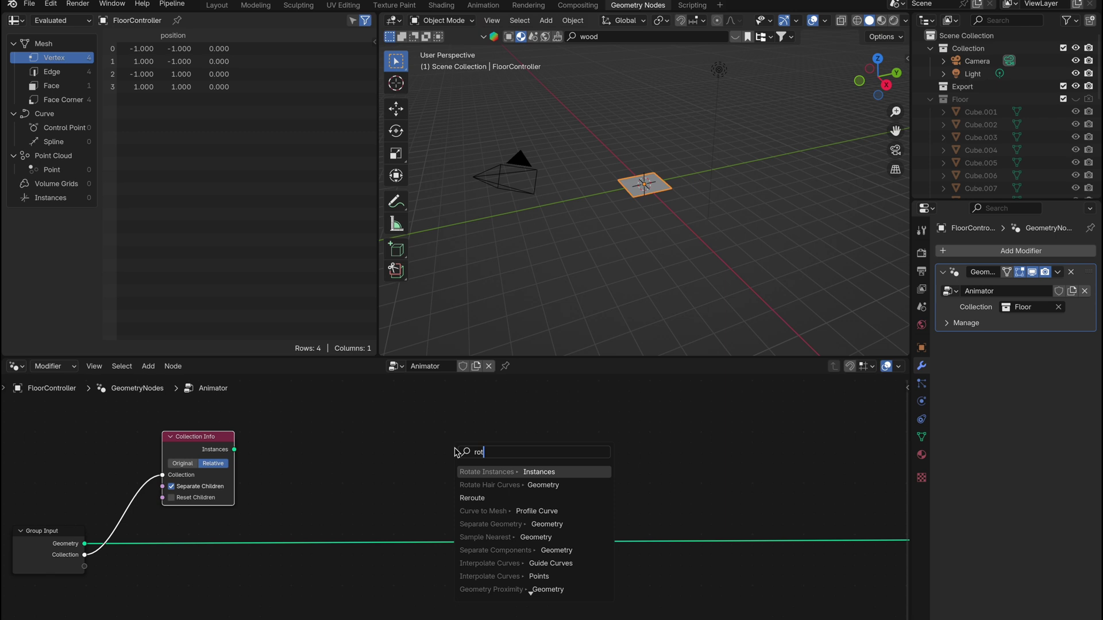
key("Return")
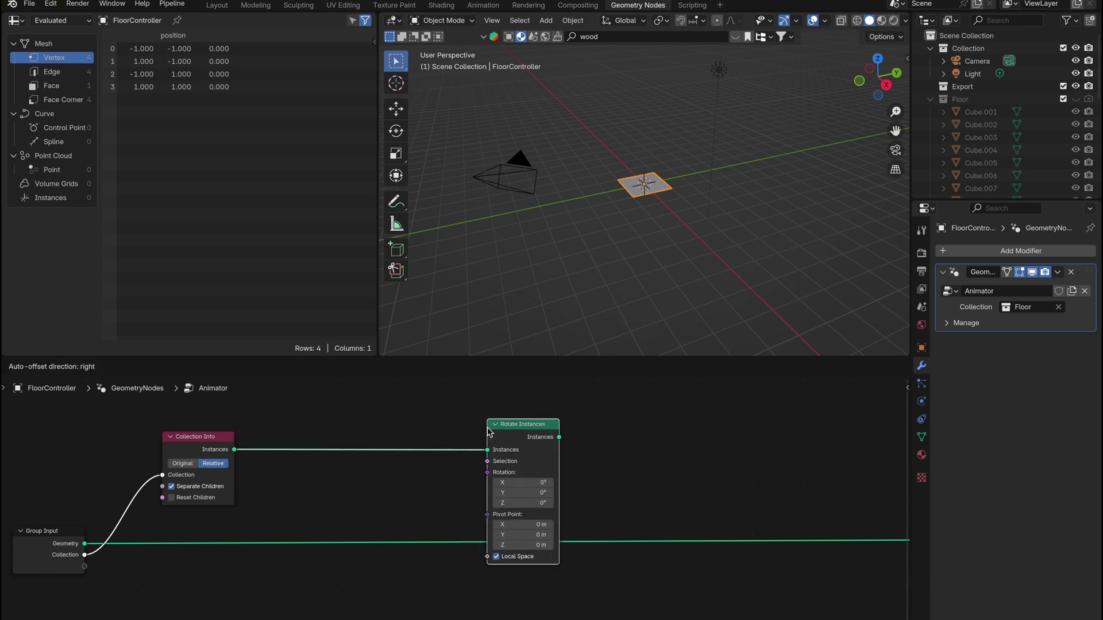
- Add a Magic Texture node and connect its Fac output to the Value of a new Map Range node
scroll(363, 572, "left", 5)
key("shift+a")
mouse_move(168, 436)
type("magic")
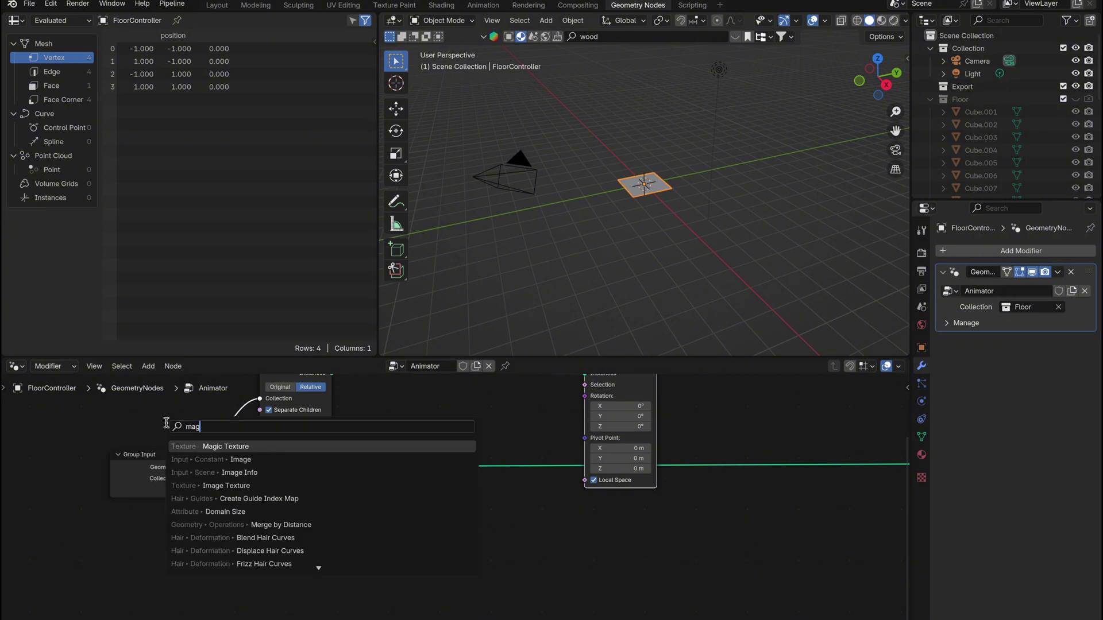
left_click(213, 447)
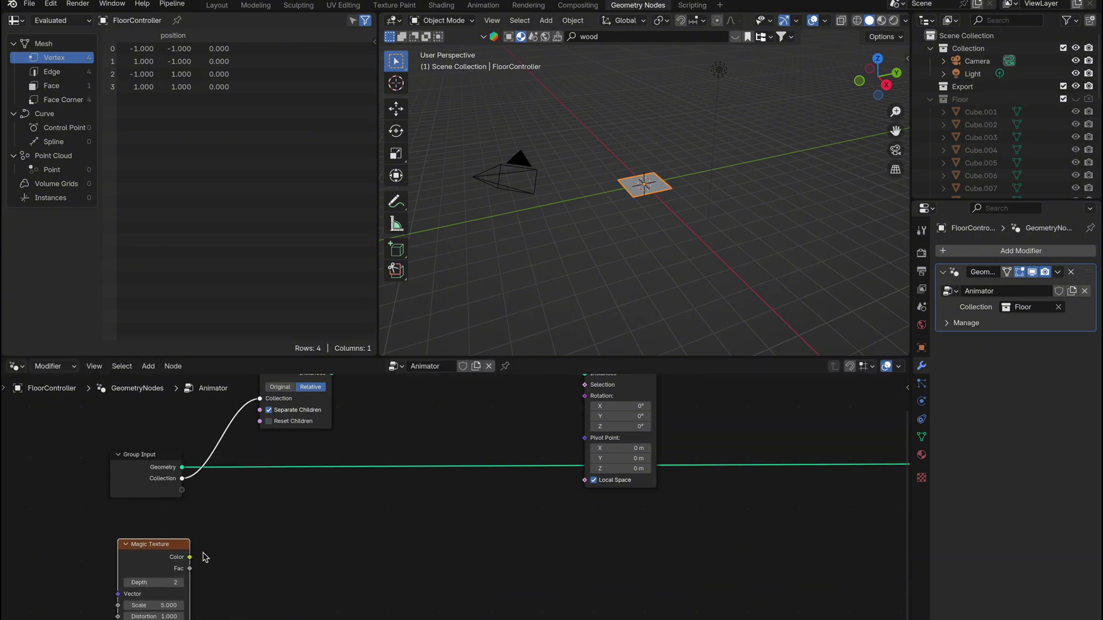
left_click_drag(190, 569, 282, 573)
type("map rang")
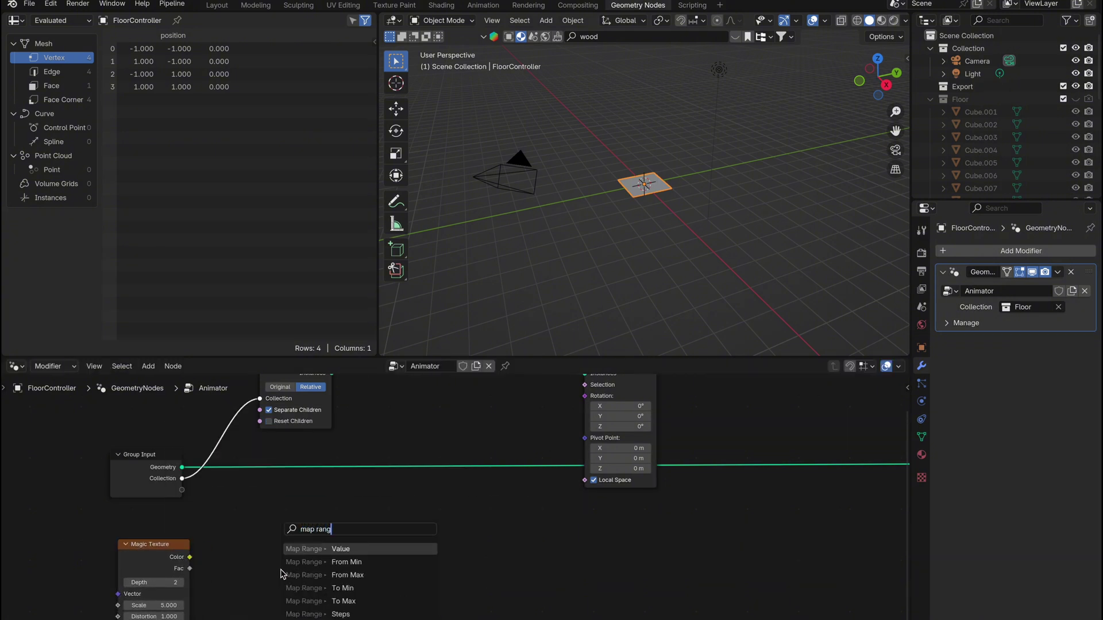
key("Return")
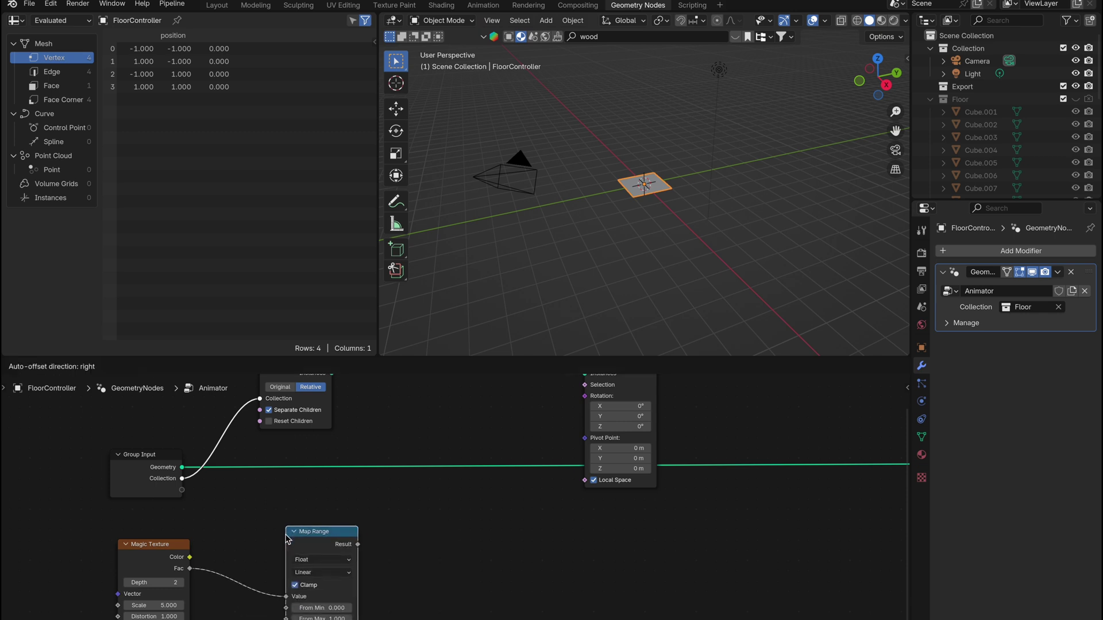
left_click(288, 522)
- Route the Map Range result through the X of a new Combine XYZ node into the Rotation of Rotate Instances
left_click_drag(359, 527, 431, 510)
type("combine")
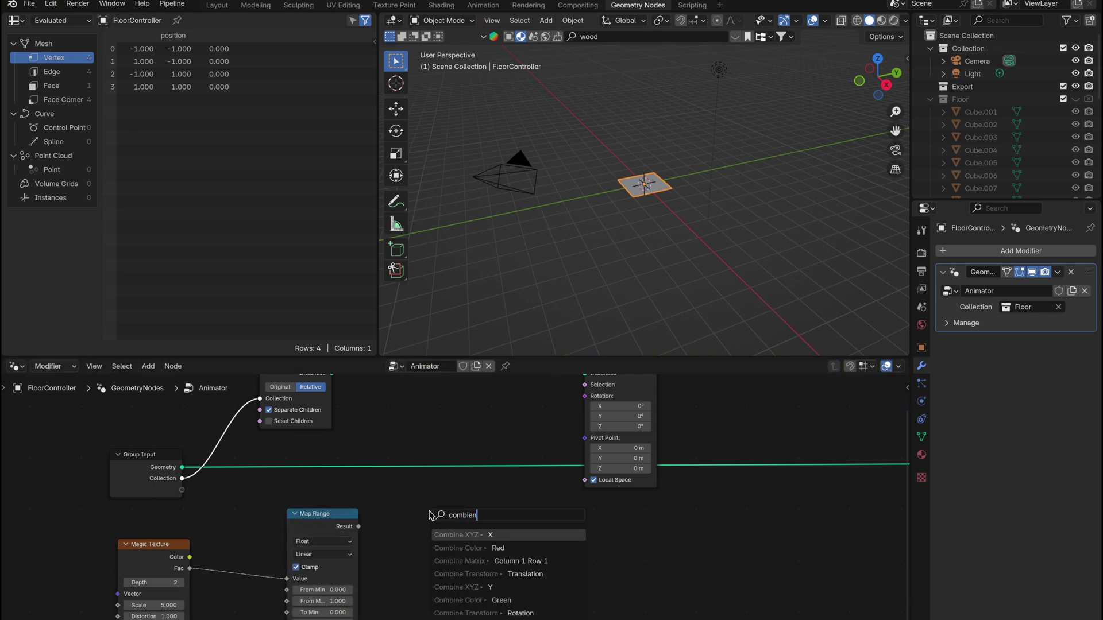
key("Return")
left_click(435, 490)
middle_click_drag(513, 546, 465, 576)
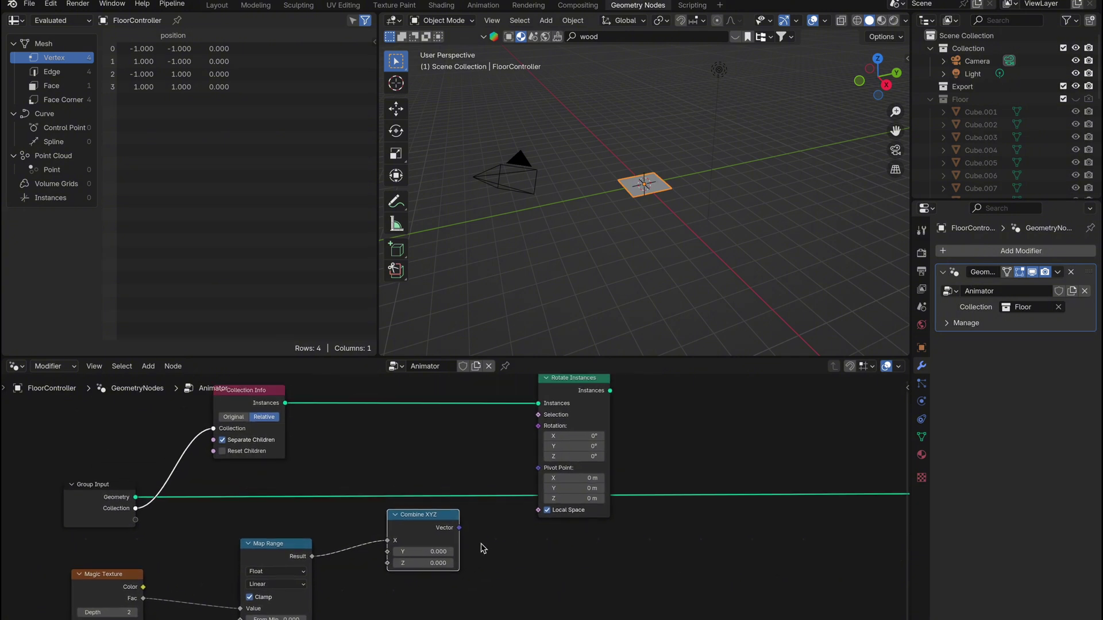
left_click_drag(508, 464, 538, 433)
left_click_drag(427, 520, 424, 534)
- Expose the Map Range node's To Max value as a group input
scroll(535, 563, "left", 3)
scroll(535, 563, "down", 2)
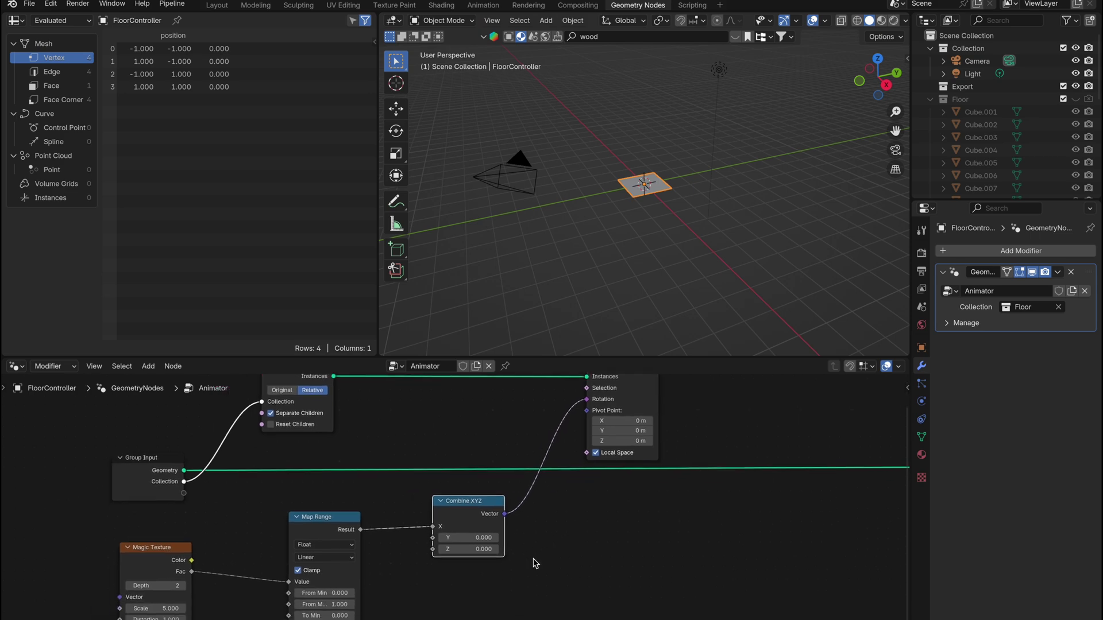
scroll(535, 563, "left", 1)
scroll(534, 563, "down", 1)
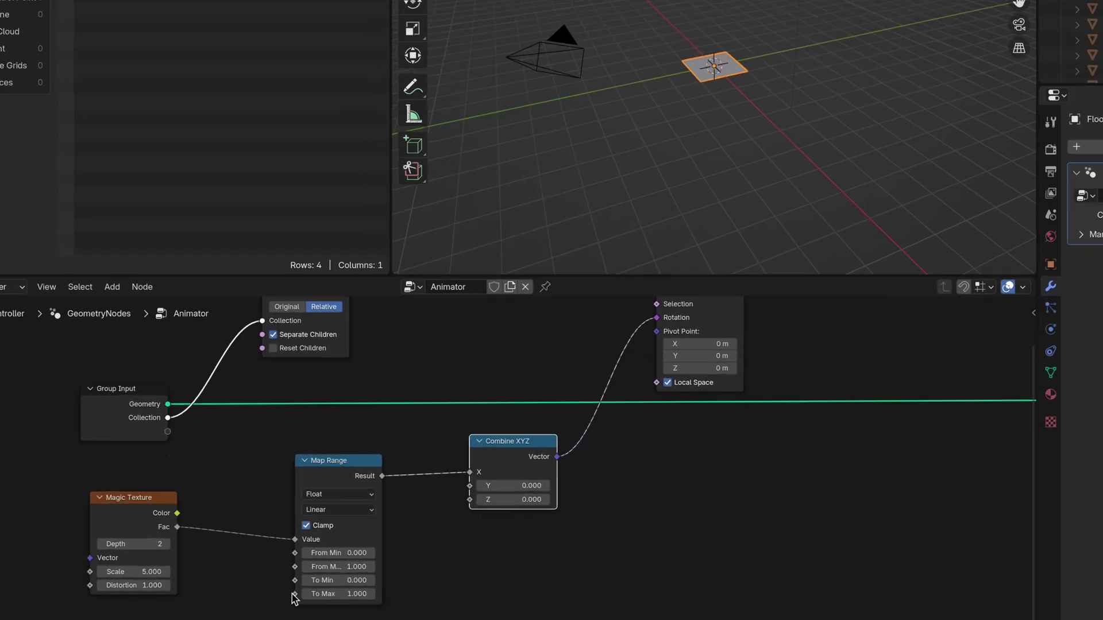
left_click_drag(299, 619, 285, 601)
left_click_drag(271, 543, 141, 379)
left_click(77, 384)
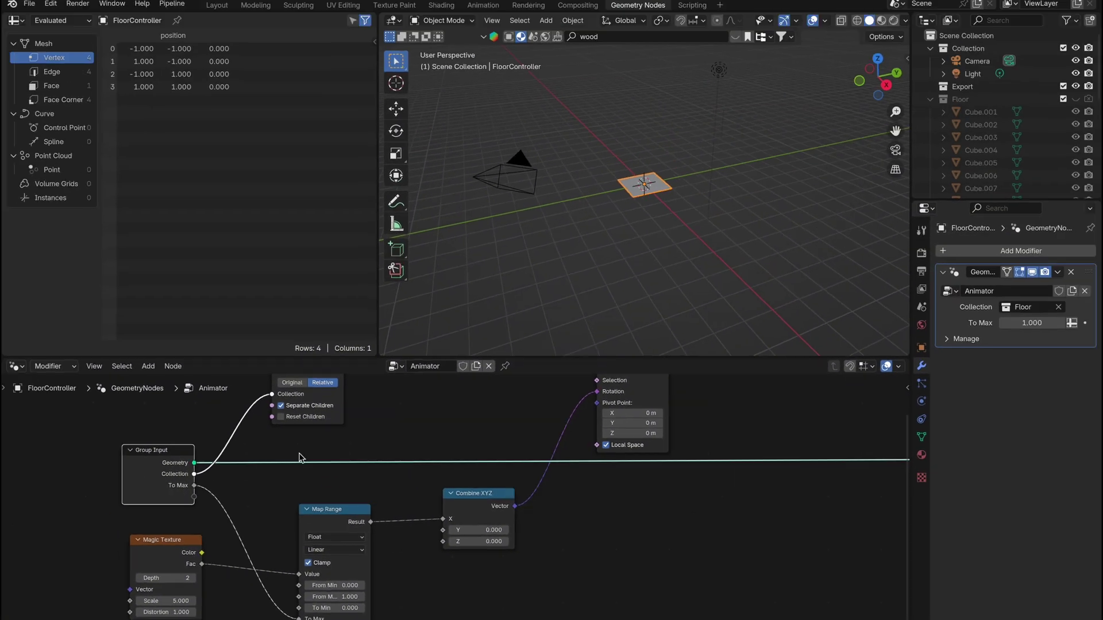
- Connect the Rotate Instances output to the Group Output's Geometry in place of the original plane geometry
middle_click_drag(791, 473, 718, 520)
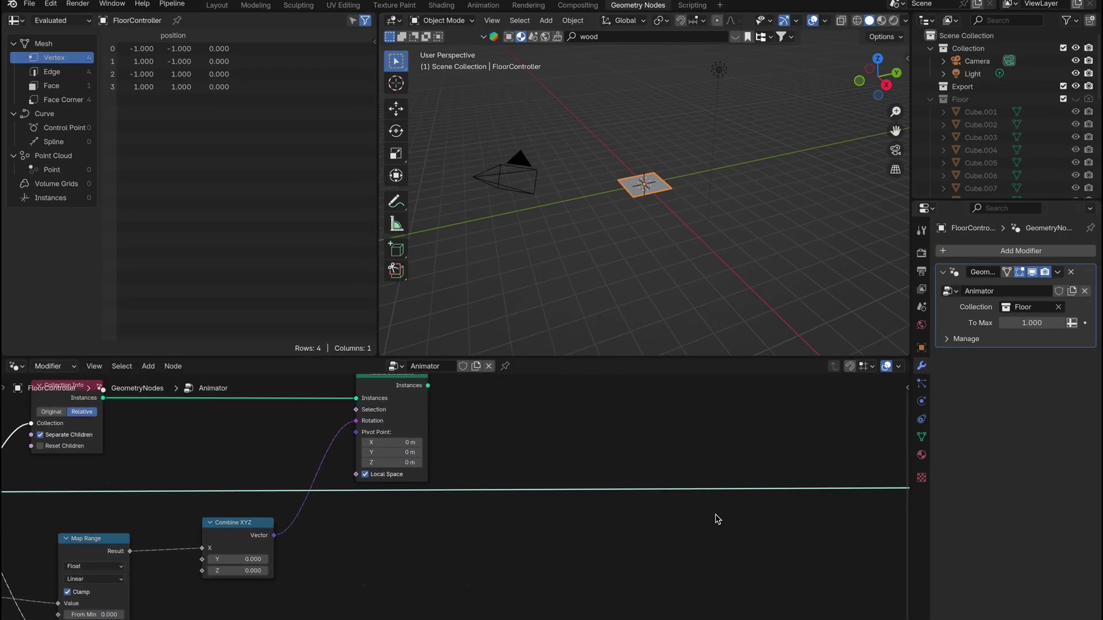
left_click_drag(428, 386, 708, 487)
scroll(455, 587, "left", 6)
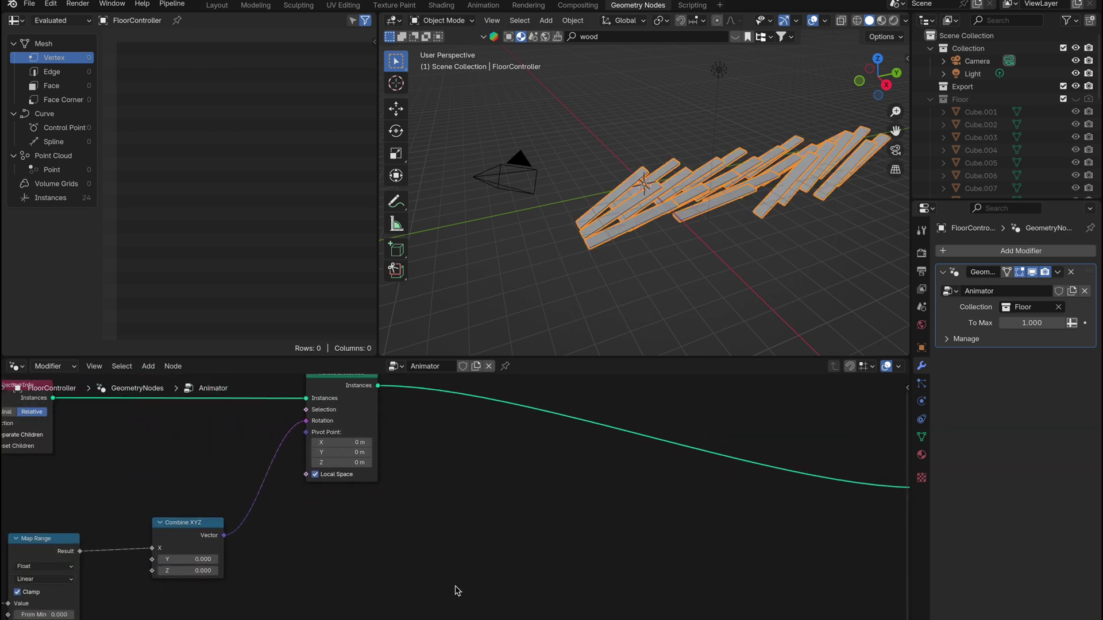
- Try out the modifier's To Max value on the plank rotation, then set it to 0
scroll(457, 590, "left", 5, "ctrl")
scroll(457, 590, "down", 1, "shift")
left_click_drag(1031, 323, 1064, 323)
mouse_move(1032, 323)
left_mouse_down()
mouse_move(1020, 323)
mouse_move(1034, 323)
left_mouse_up()
left_click(1034, 324)
type("0")
key("Return")
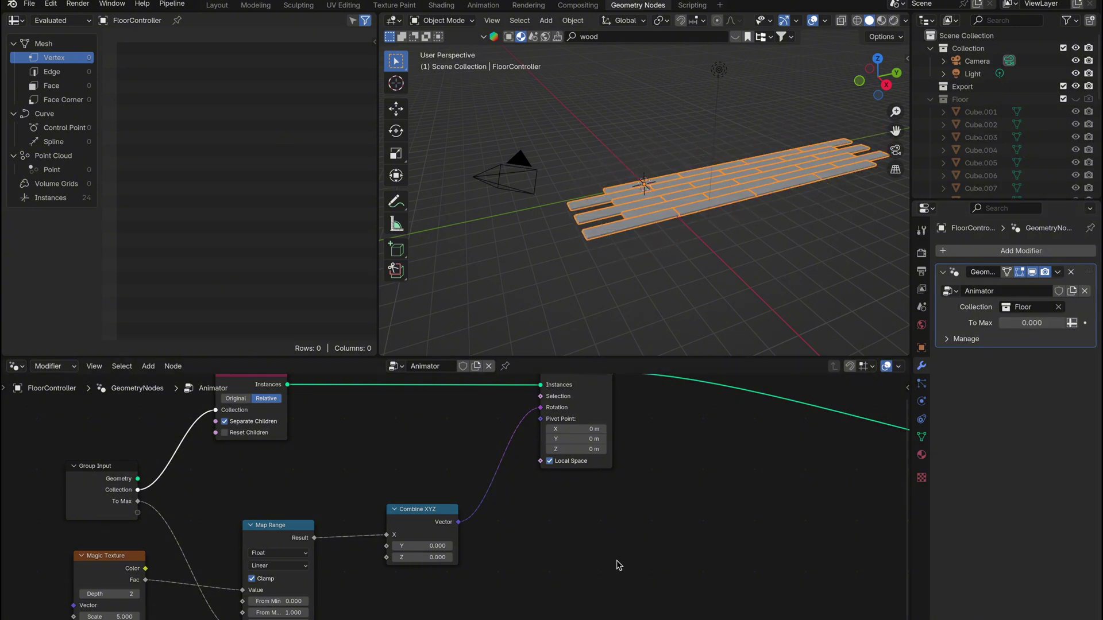
- Rename the To Max group socket to Rotator
left_click(93, 505)
key("n")
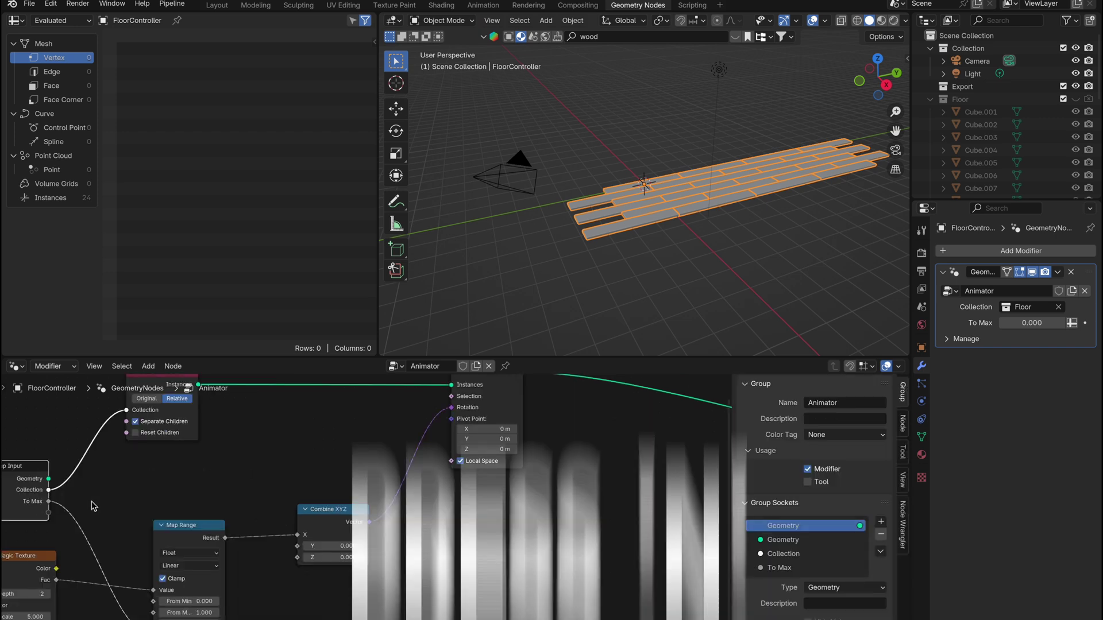
double_click(776, 568)
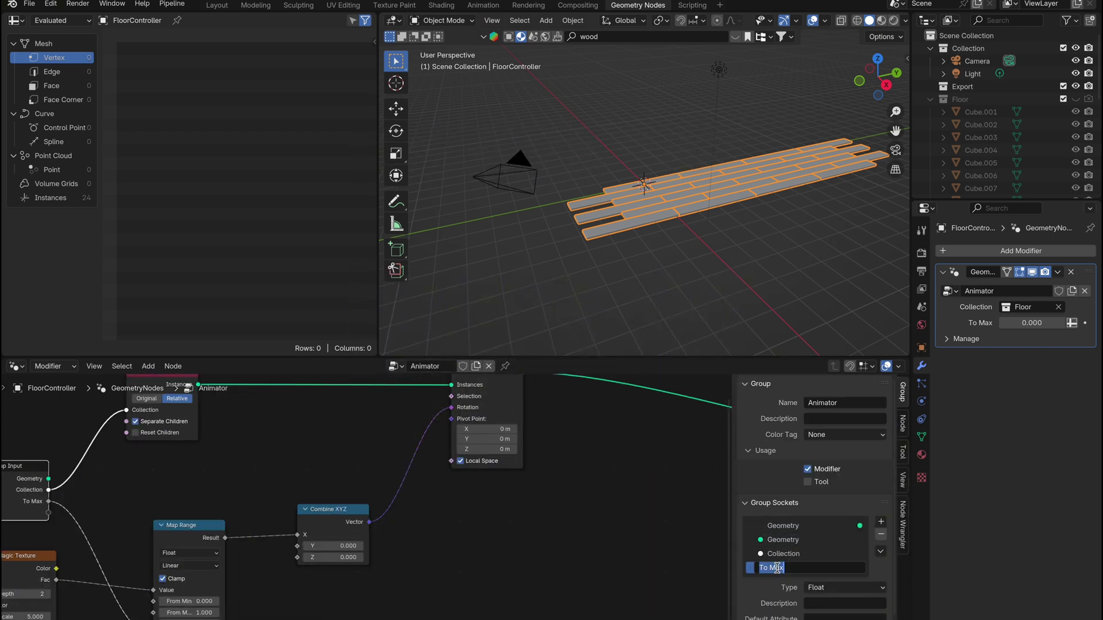
type("Rotator")
left_click(627, 575)
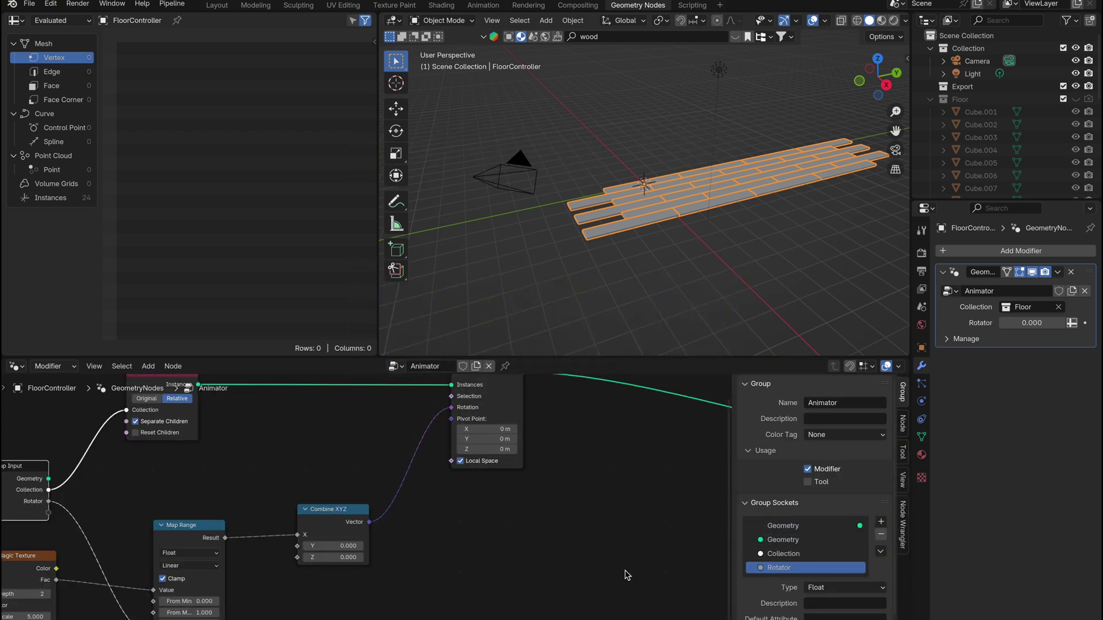
key("n")
- Add a Scale Instances node after Rotate Instances and connect its output to the Group Output's Geometry
middle_click_drag(626, 571, 381, 619)
left_click_drag(365, 432, 469, 460)
type("scale")
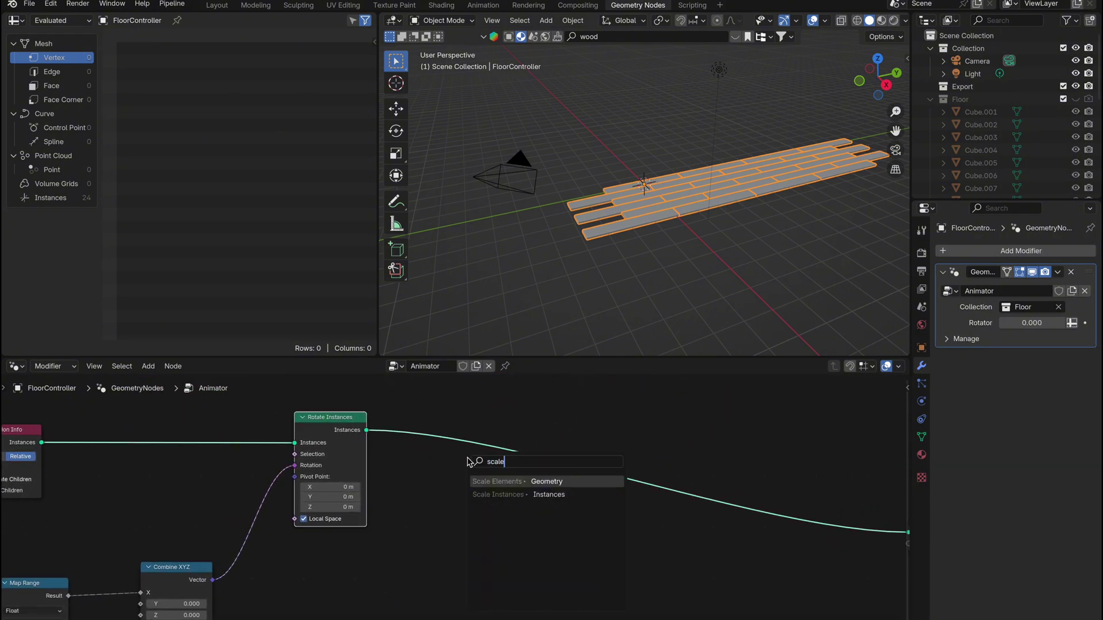
key("Down")
key("Return")
left_click(530, 431)
scroll(570, 513, "down", 1)
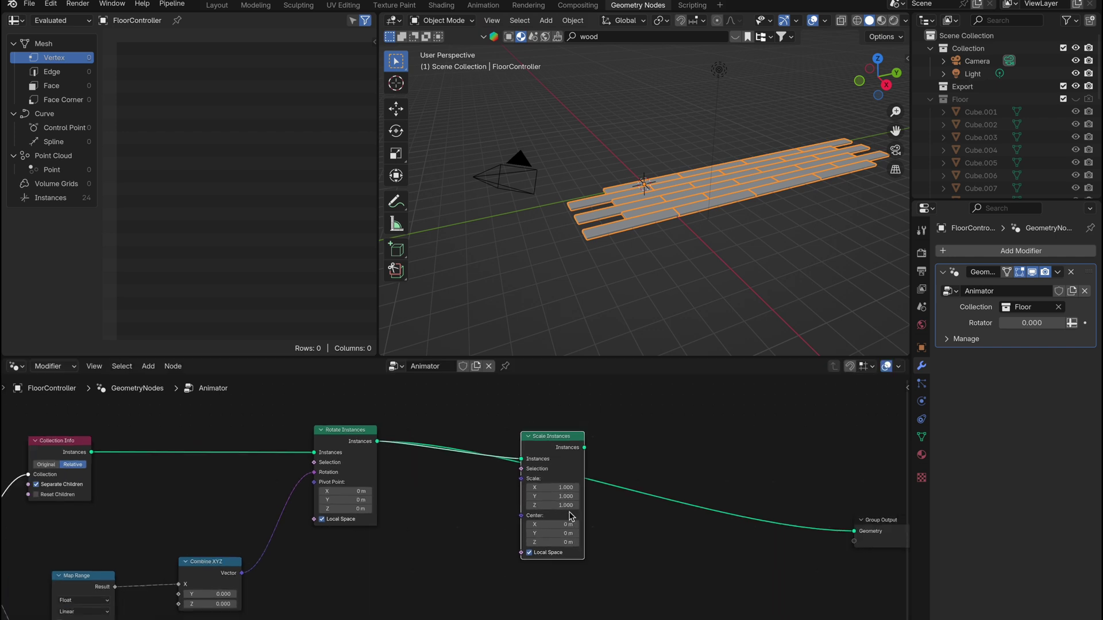
scroll(571, 516, "down", 1)
left_click_drag(580, 451, 883, 441)
middle_click_drag(615, 537, 720, 485)
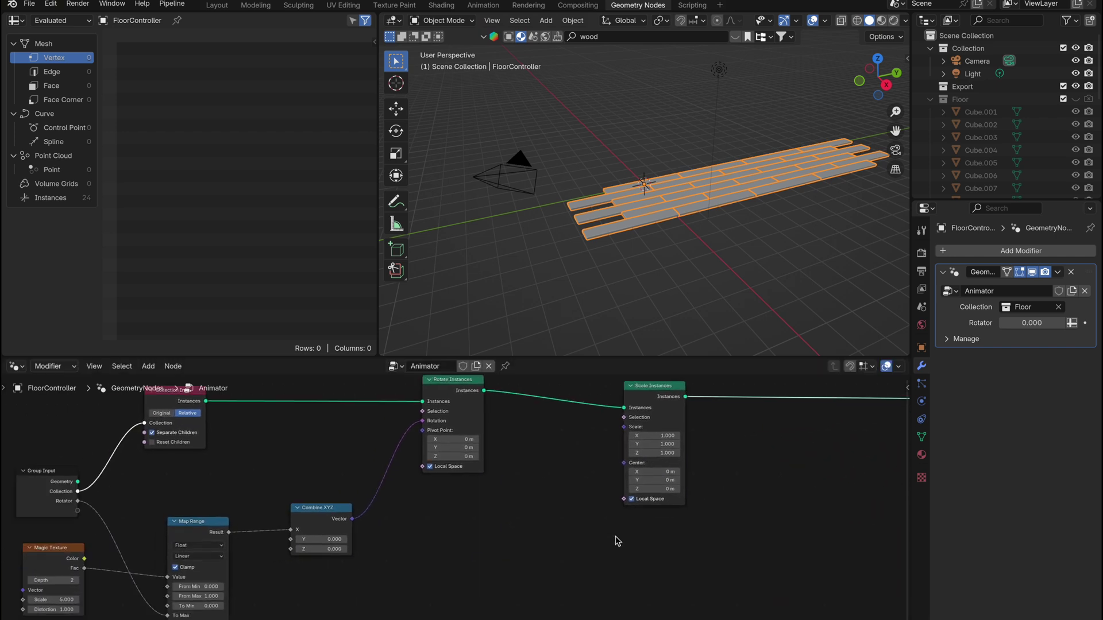
- Duplicate the Map Range and Combine XYZ pair, feed its vector into Scale Instances' Scale, and connect Magic Texture's Fac to its Value
left_click_drag(171, 475, 312, 568)
key("shift+d")
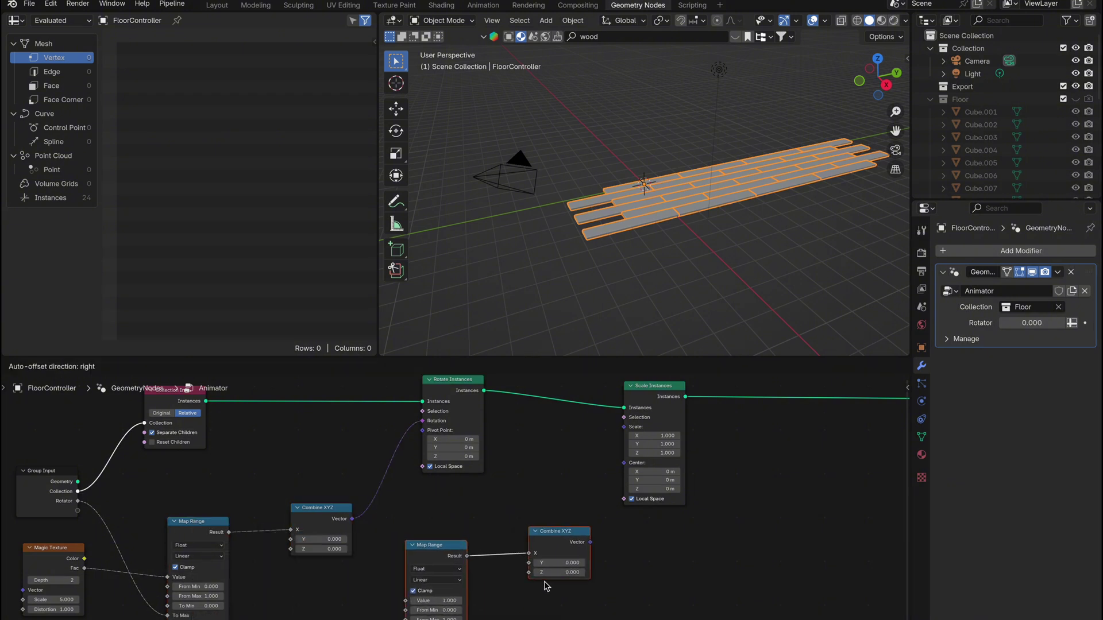
left_click_drag(577, 543, 624, 427)
left_click_drag(392, 601, 84, 568)
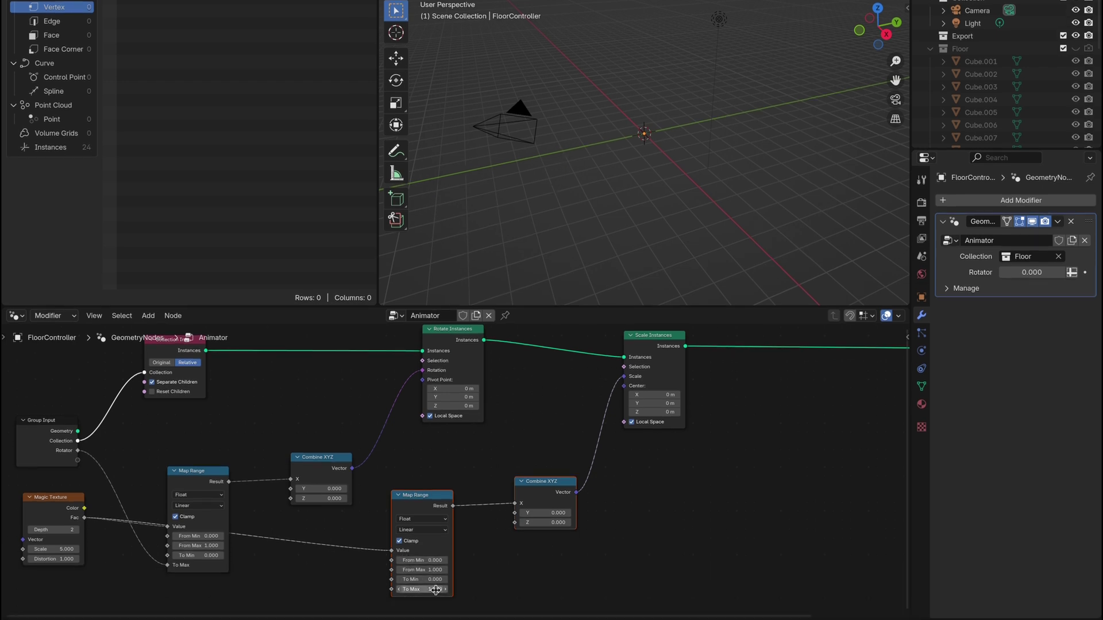
- Set the scale Combine XYZ's Y and Z to 1 and its Map Range's To Min to 1
key("Return")
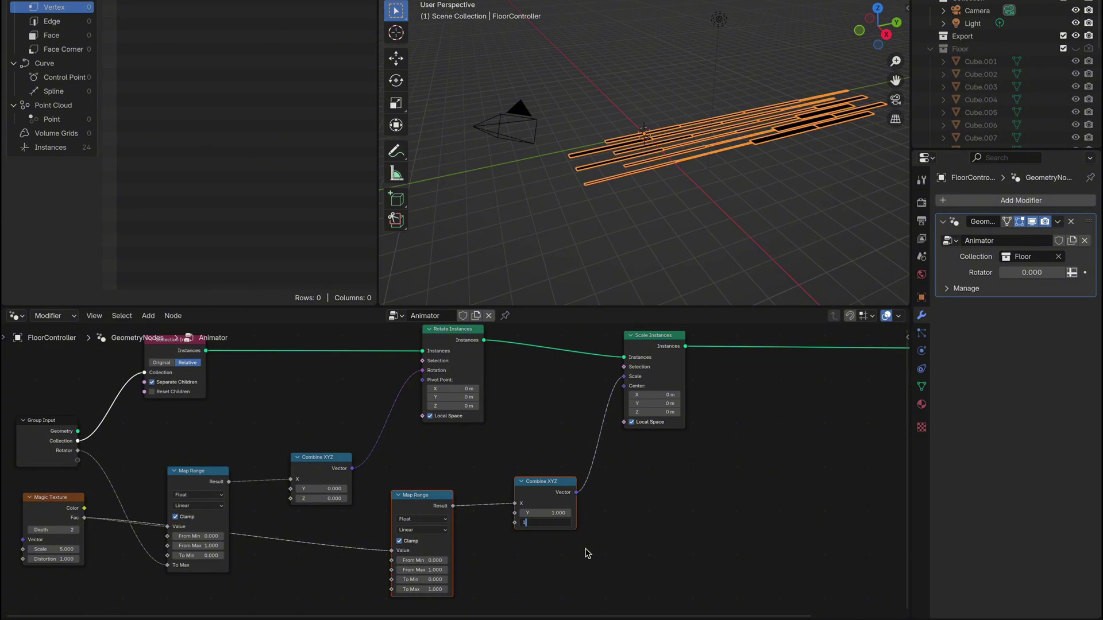
key("Return")
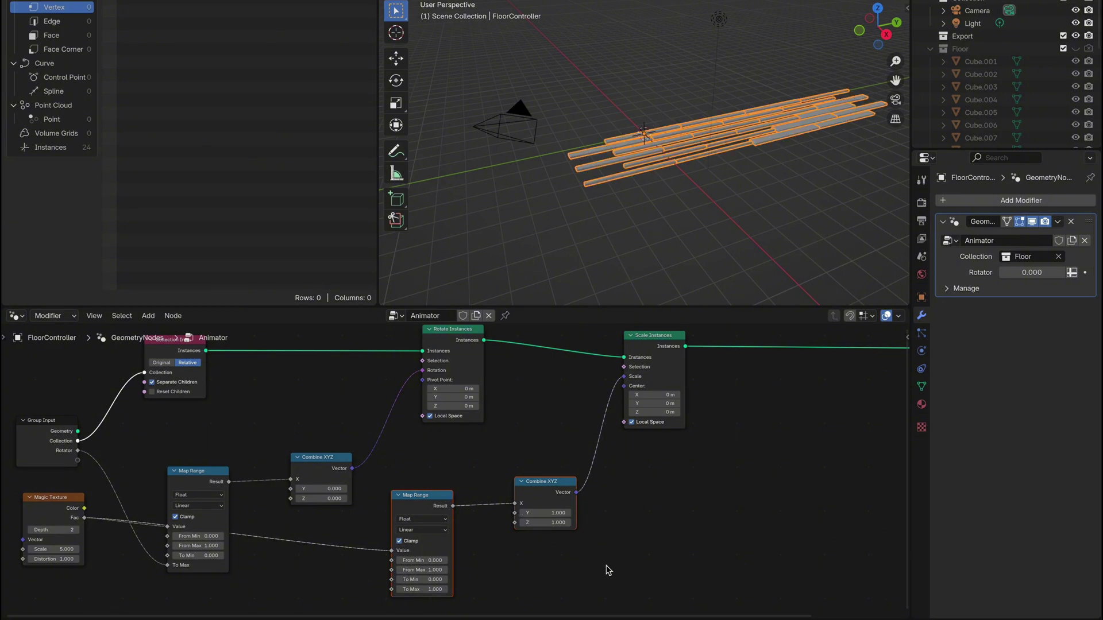
left_click(425, 580)
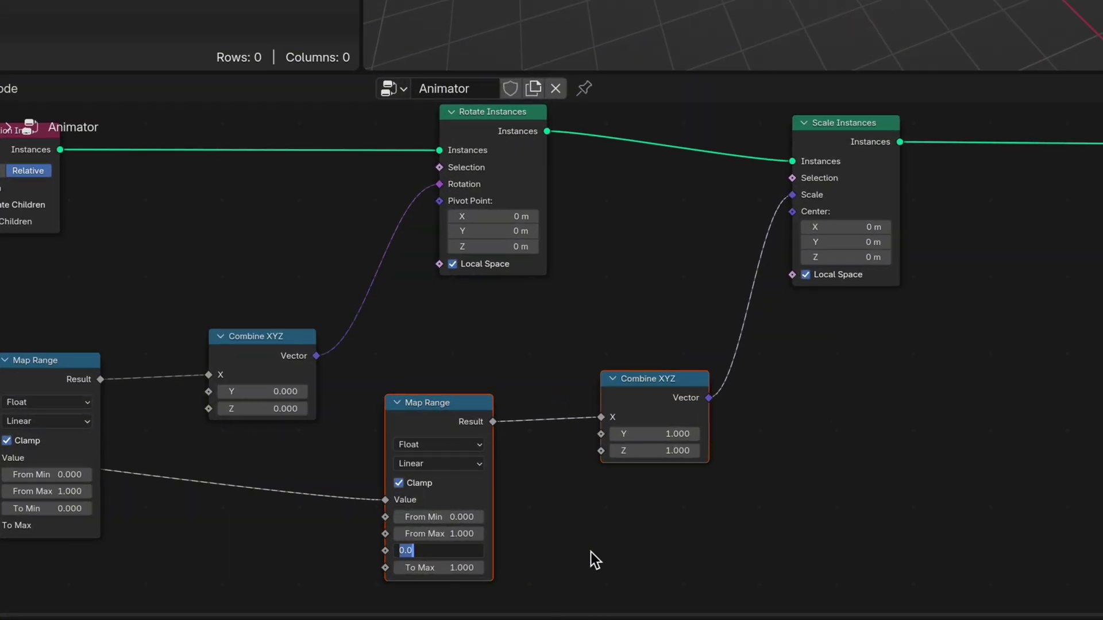
type("1")
key("Return")
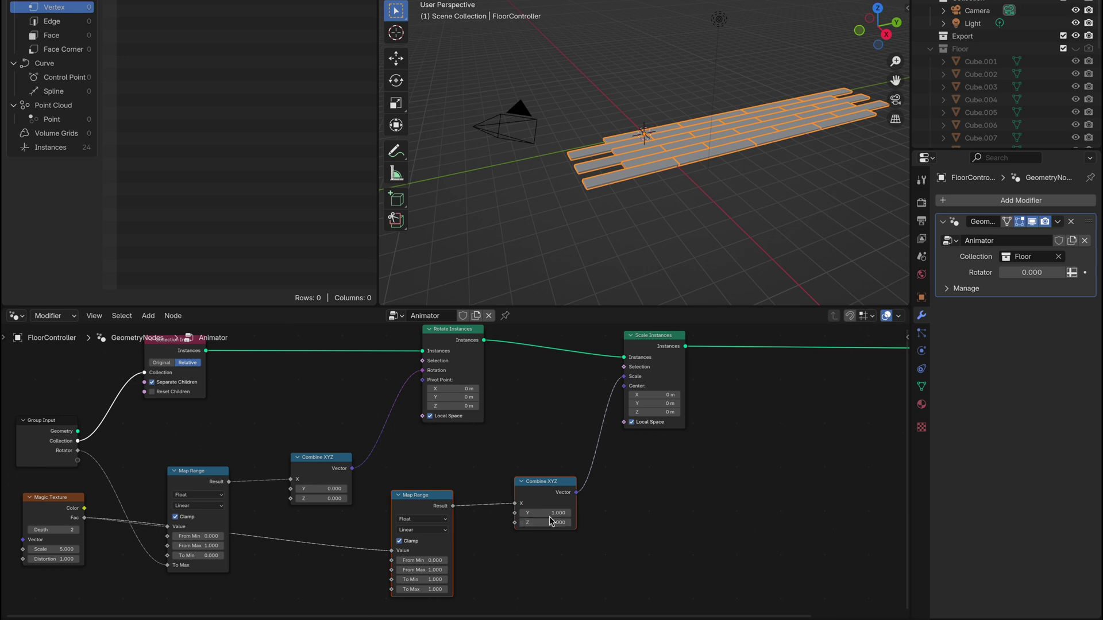
- Try out different Y and Z values on the scale Combine XYZ, then undo the change
left_click_drag(666, 450, 747, 450)
left_click_drag(626, 522, 747, 523)
right_click(546, 522)
left_click_drag(545, 515, 729, 515)
key("ctrl+z")
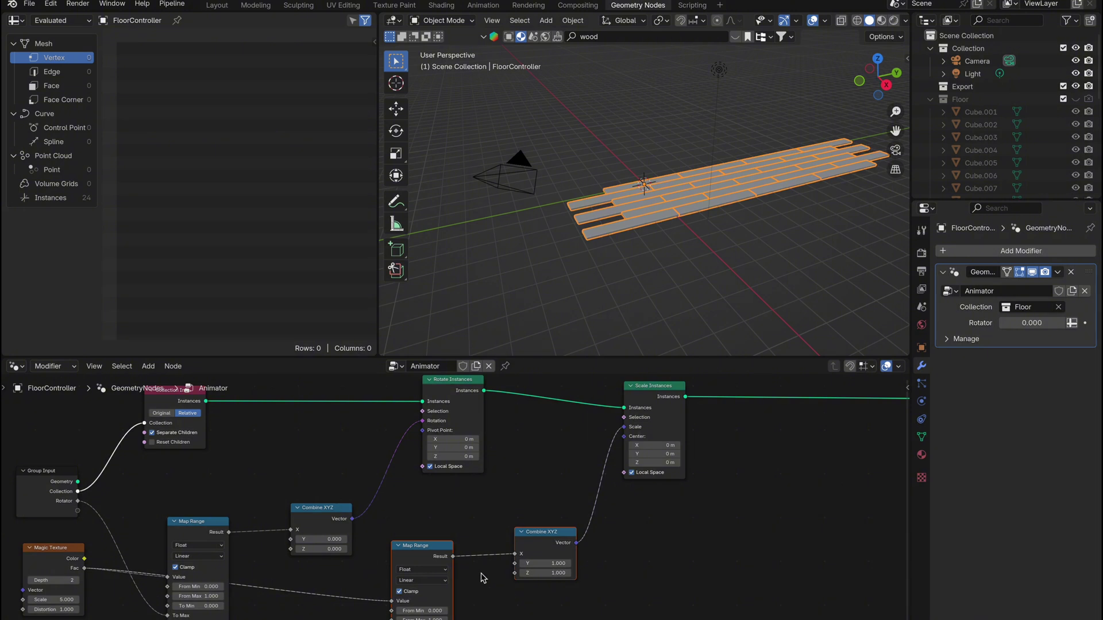
- Add a Translate Instances node between Scale Instances and the Group Output
middle_click_drag(482, 577, 178, 618)
key("shift+a")
type("tran")
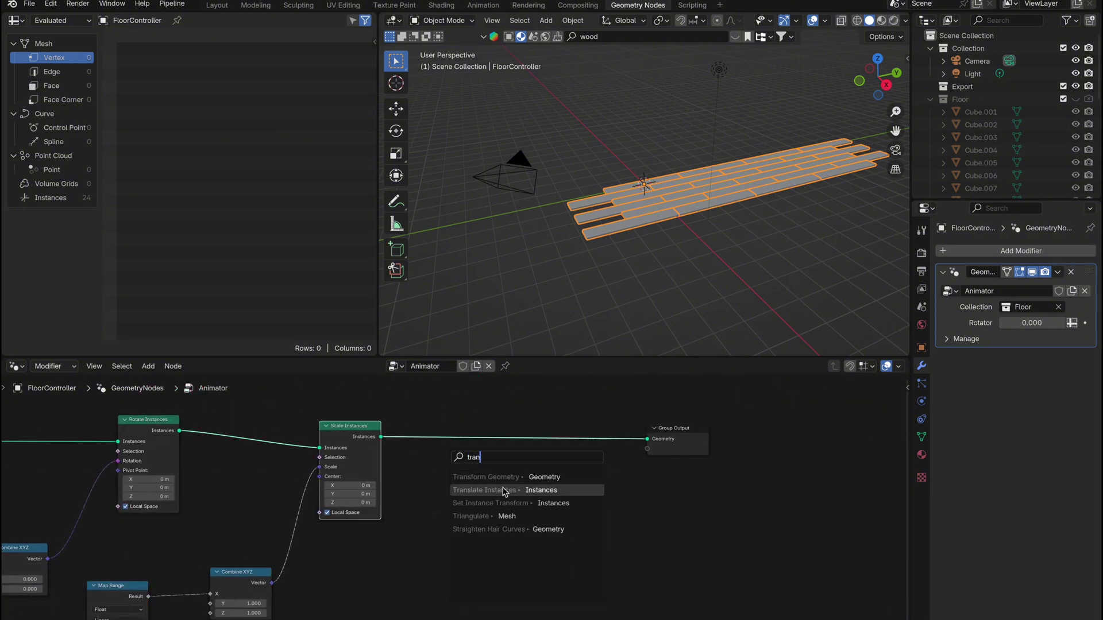
left_click(506, 490)
left_click_drag(540, 431, 650, 439)
left_click_drag(678, 436, 773, 436)
left_click_drag(522, 431, 566, 426)
- Duplicate the scale Map Range and Combine XYZ, feed the vector into Translate Instances' Translation, and connect Magic Texture's Fac to the copied Value
middle_click_drag(391, 597, 455, 550)
left_click_drag(175, 513, 298, 594)
key("shift+d")
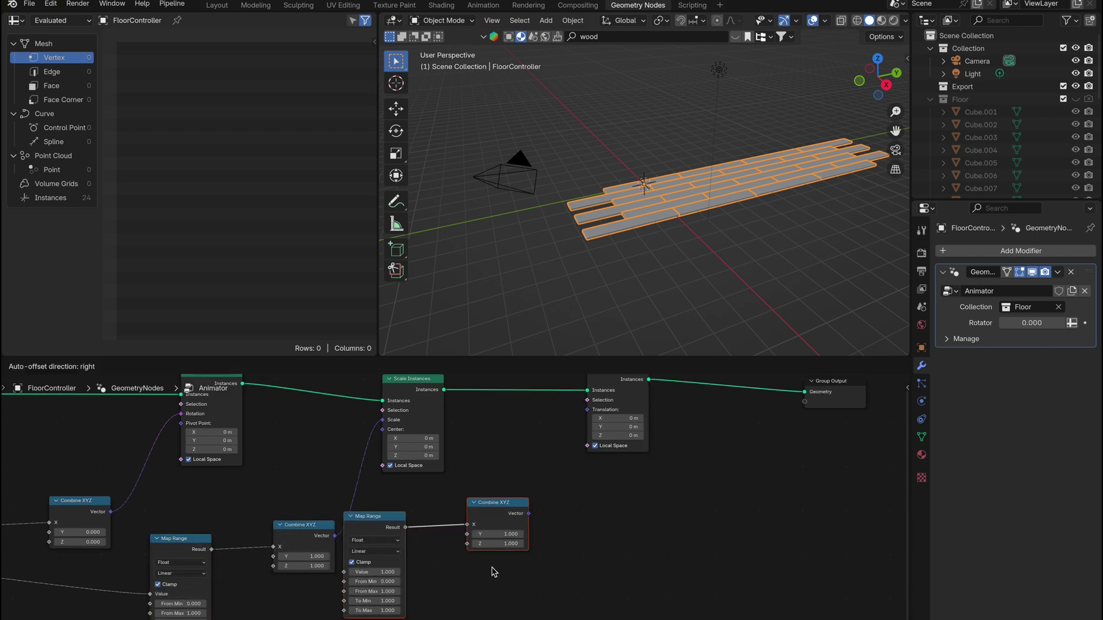
left_click(529, 577)
left_click_drag(563, 527, 587, 410)
middle_click_drag(541, 572, 608, 558)
left_click_drag(447, 567, 115, 552)
- Try a To Max of -3 on the translation Map Range, then undo it
scroll(419, 598, "right", 8, "ctrl")
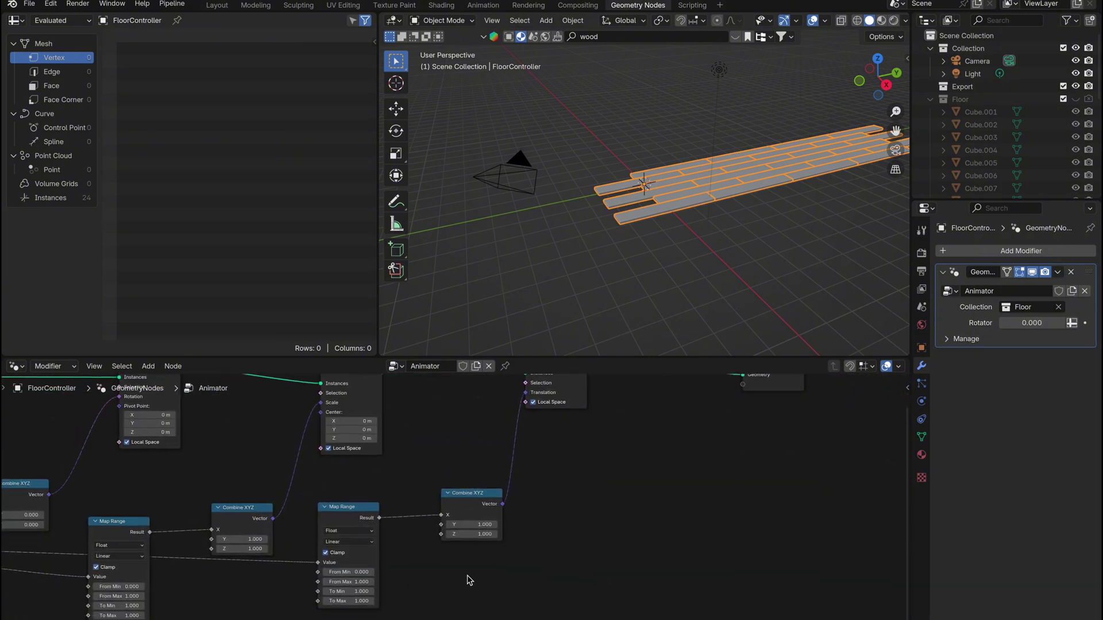
middle_click_drag(467, 576, 443, 591)
mouse_move(324, 617)
left_mouse_down()
mouse_move(256, 616)
mouse_move(315, 617)
left_mouse_up()
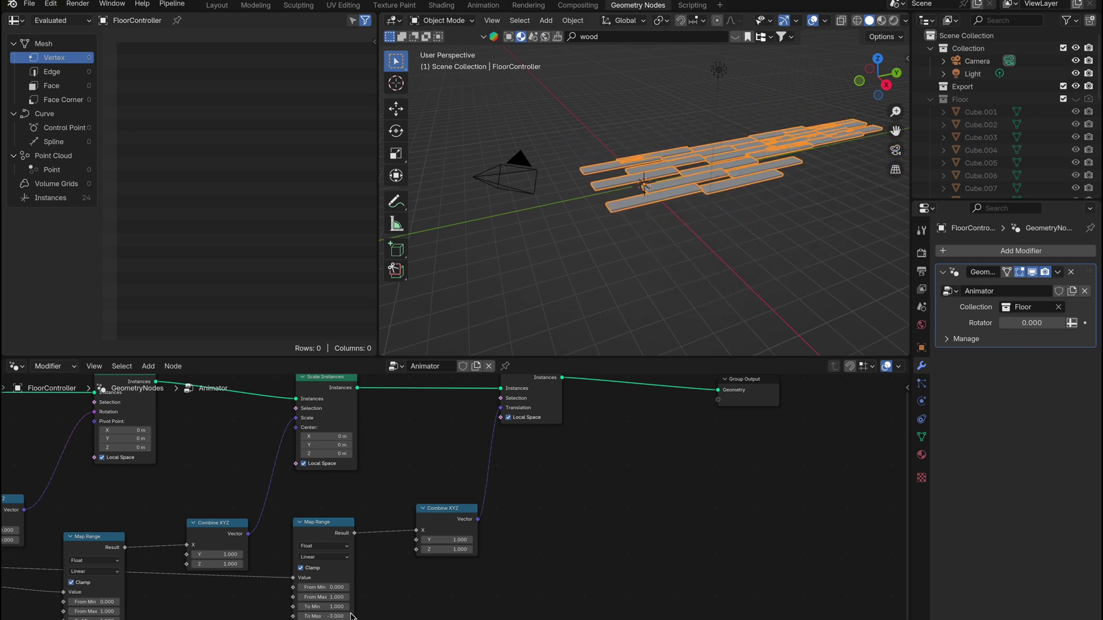
key("ctrl+z")
- Move the translation Map Range's result from the Combine XYZ's X to its Z input, and set To Min and To Max to 0
mouse_move(415, 530)
left_mouse_down()
mouse_move(394, 529)
mouse_move(416, 550)
left_mouse_up()
left_click_drag(313, 617, 337, 616)
middle_click_drag(638, 287, 546, 344)
left_click_drag(328, 616, 336, 617)
type("1")
key("Return")
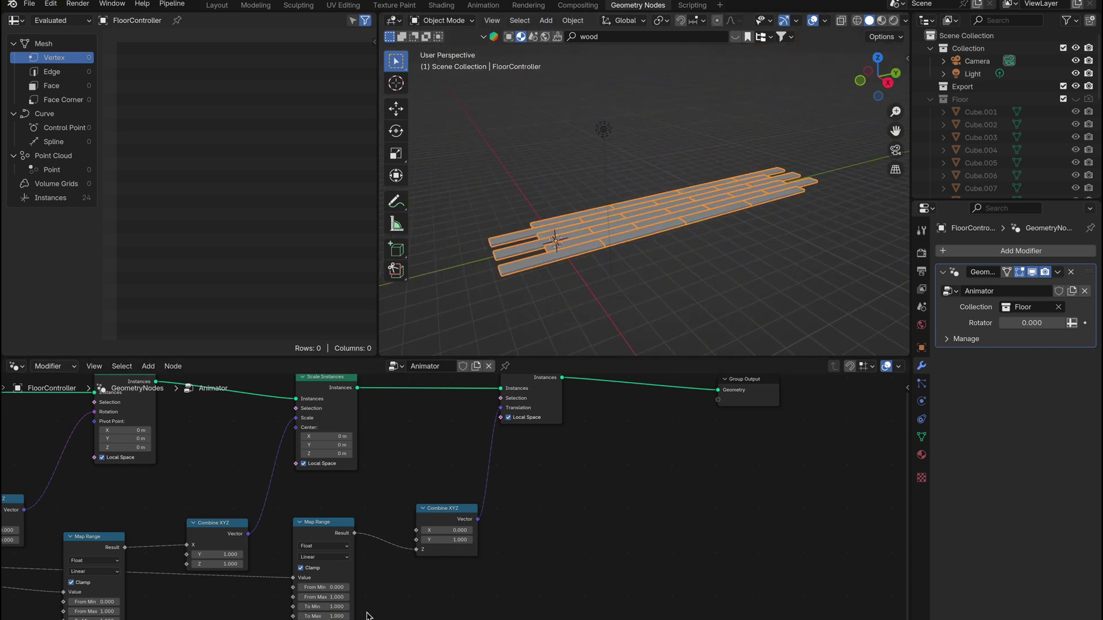
type("0")
key("Return")
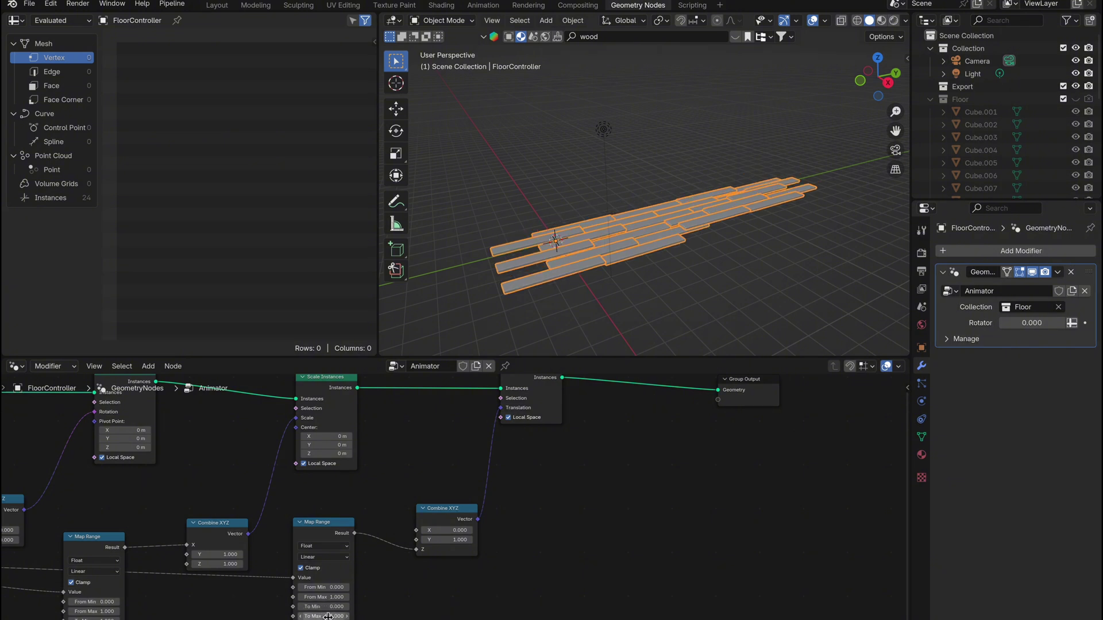
type("0")
key("Return")
- Make room before the Group Output and add a Subdivide Mesh node fed by Translate Instances
middle_click_drag(430, 613, 616, 590)
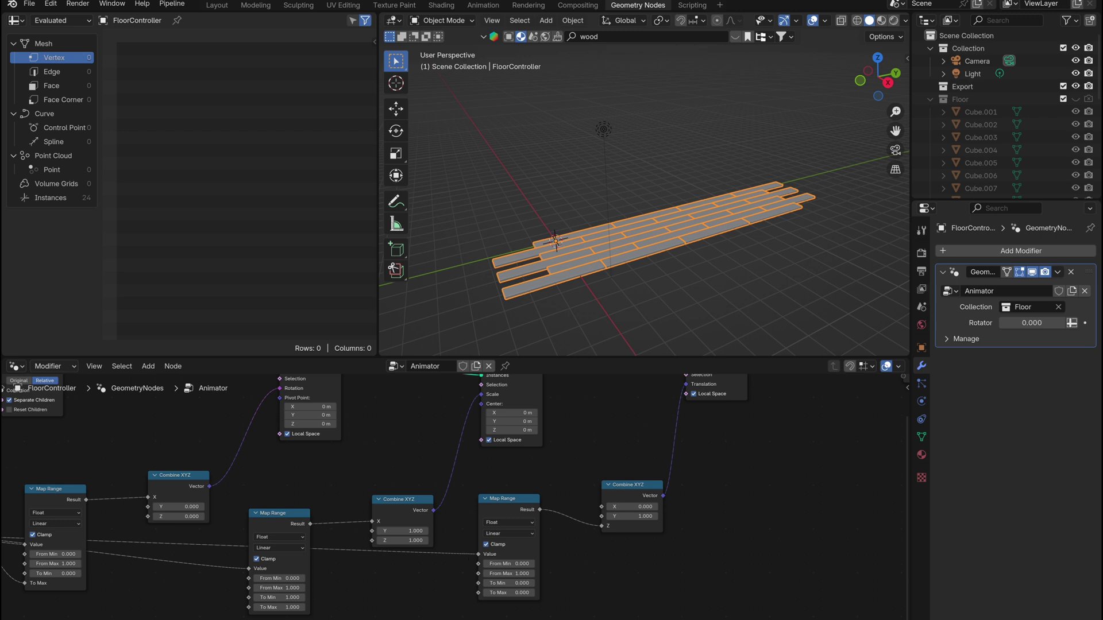
middle_click_drag(604, 584, 150, 619)
left_click_drag(491, 423, 768, 430)
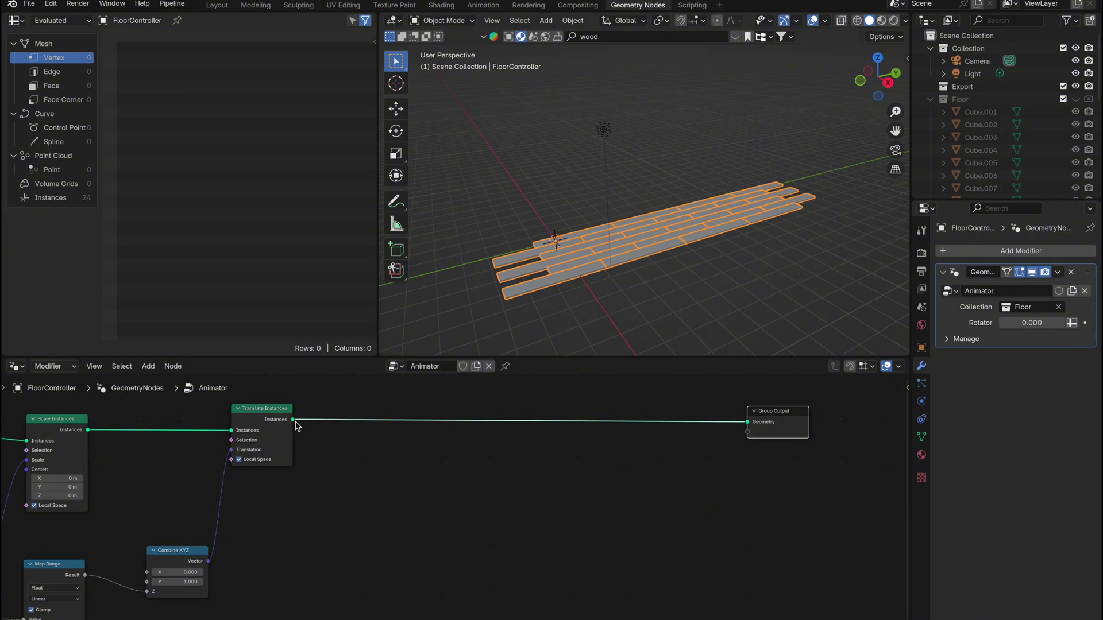
left_click_drag(293, 421, 391, 450)
type("sub")
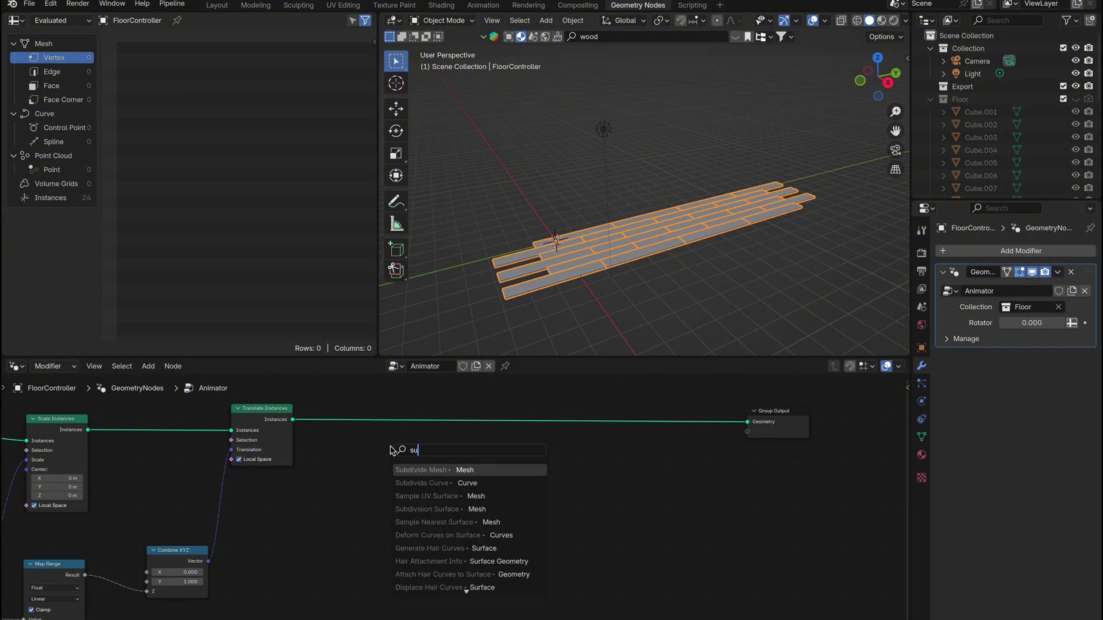
key("Return")
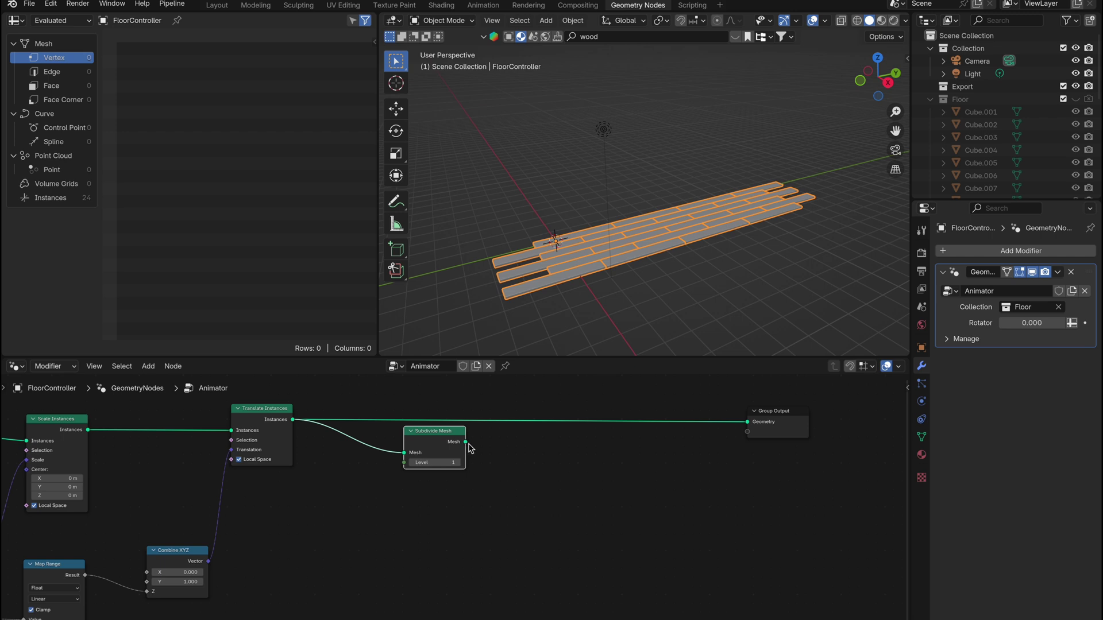
left_click(511, 440)
- Add a Realize Instances node after Translate Instances and connect its geometry to the Subdivide Mesh input
left_click_drag(282, 409, 322, 451)
type("reali")
key("Return")
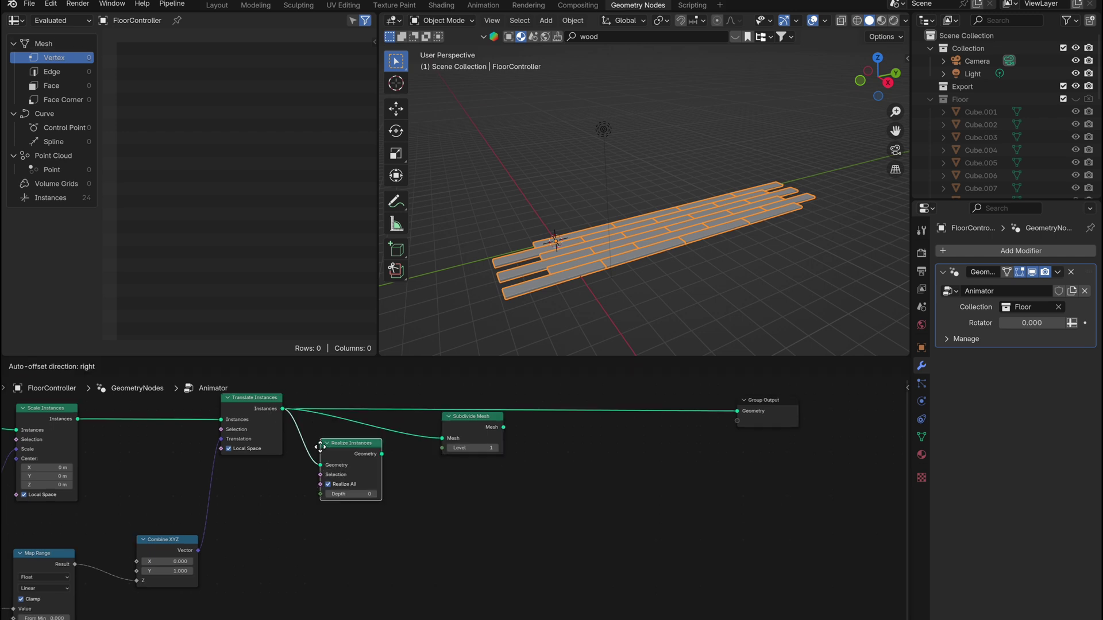
left_click(361, 441)
left_click_drag(386, 444, 446, 440)
left_click_drag(353, 443, 358, 438)
- Add a Set Position node after Subdivide Mesh and connect its output to the Group Output's Geometry
left_click_drag(503, 429, 574, 443)
type("set pos")
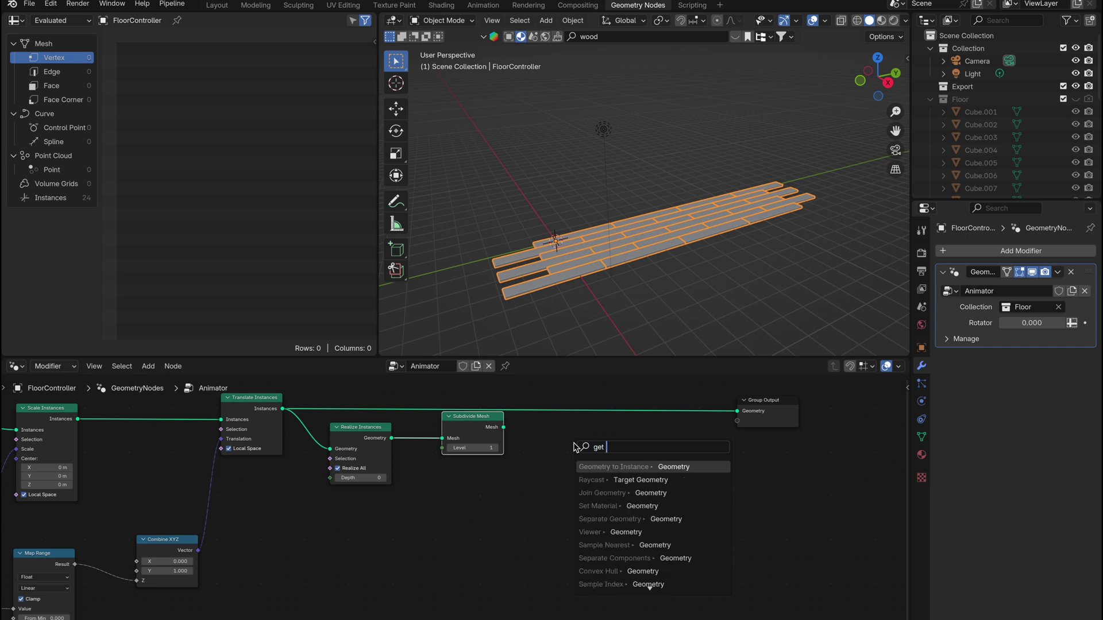
key("Return")
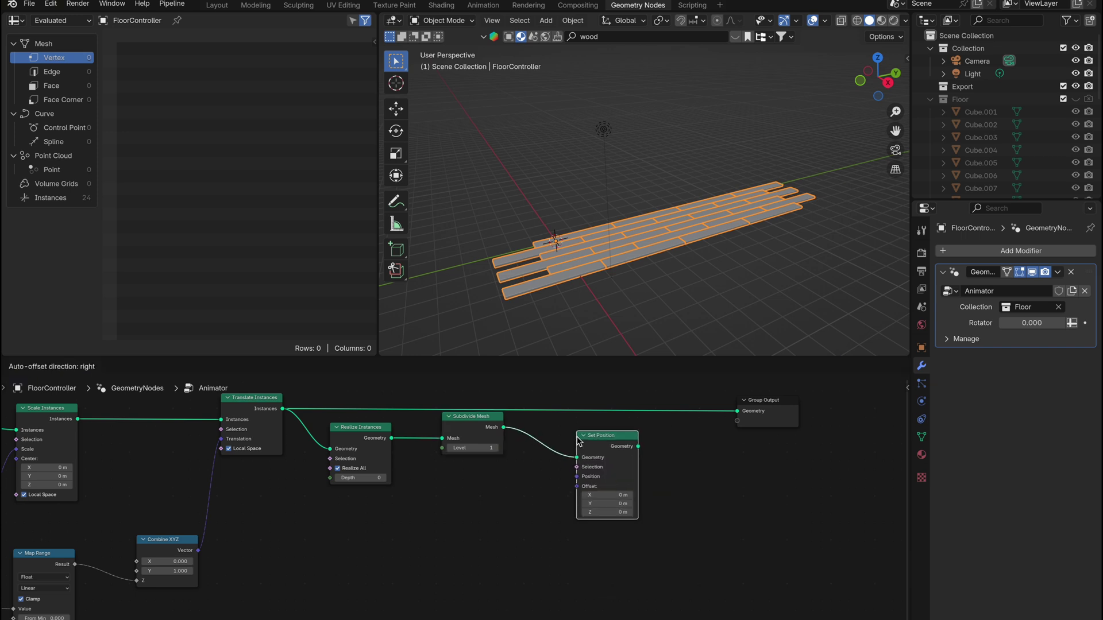
left_click(576, 434)
left_click_drag(639, 441, 737, 411)
left_click_drag(606, 438, 642, 418)
- Add a Vector Rotate node feeding the Position input of Set Position
left_click_drag(613, 451, 558, 528)
type("vector rot")
key("Return")
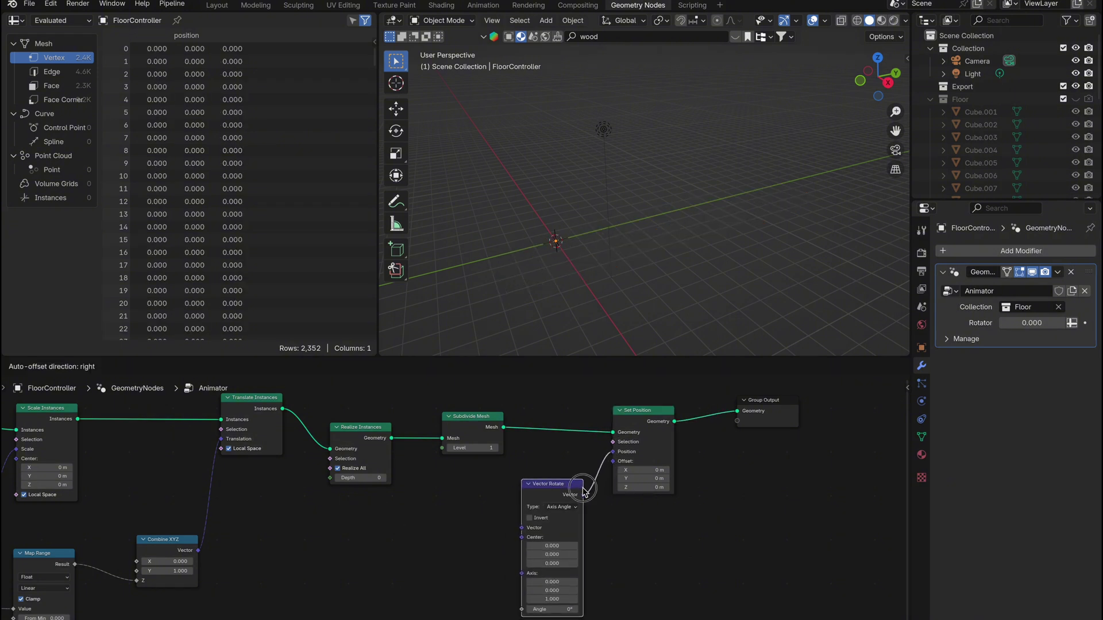
left_click(584, 494)
- Add a Position node below the Realize Instances node
key("shift+a")
left_click(323, 426)
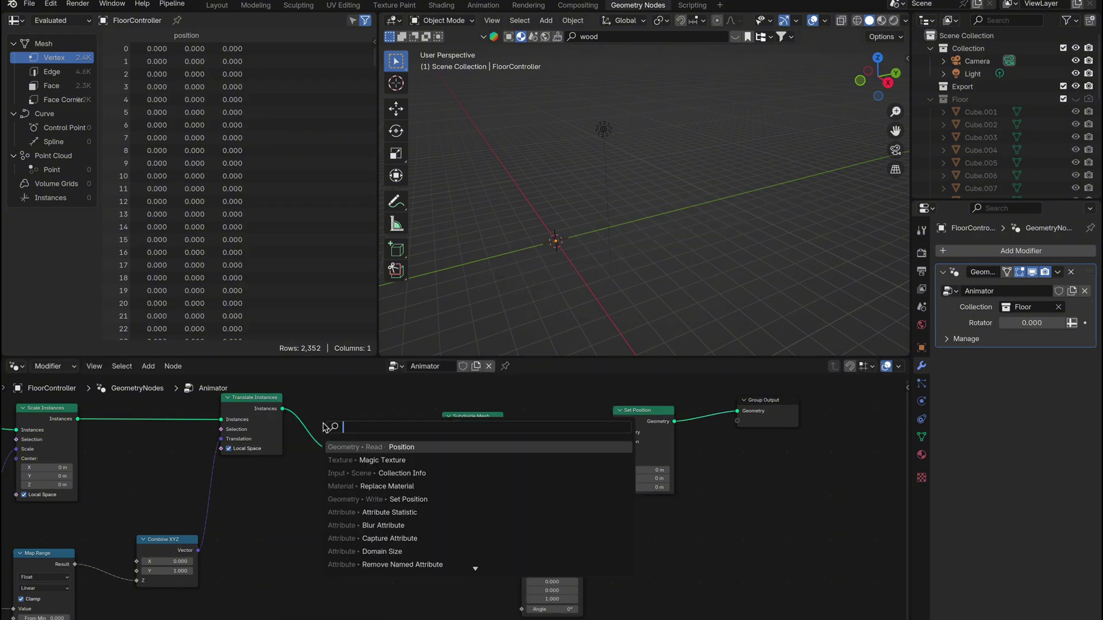
type("position")
key("Return")
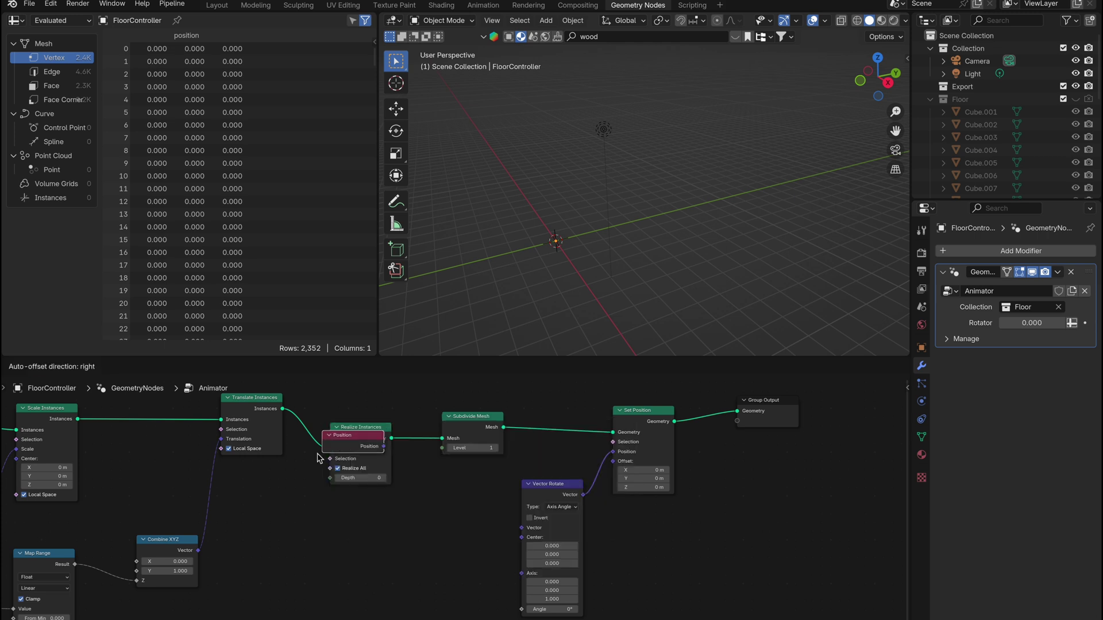
left_click(302, 525)
- Route Position through a new Multiply math node into Vector Rotate's Angle, and connect Position directly to its Vector input
left_click_drag(364, 538, 440, 592)
type("mulitpl")
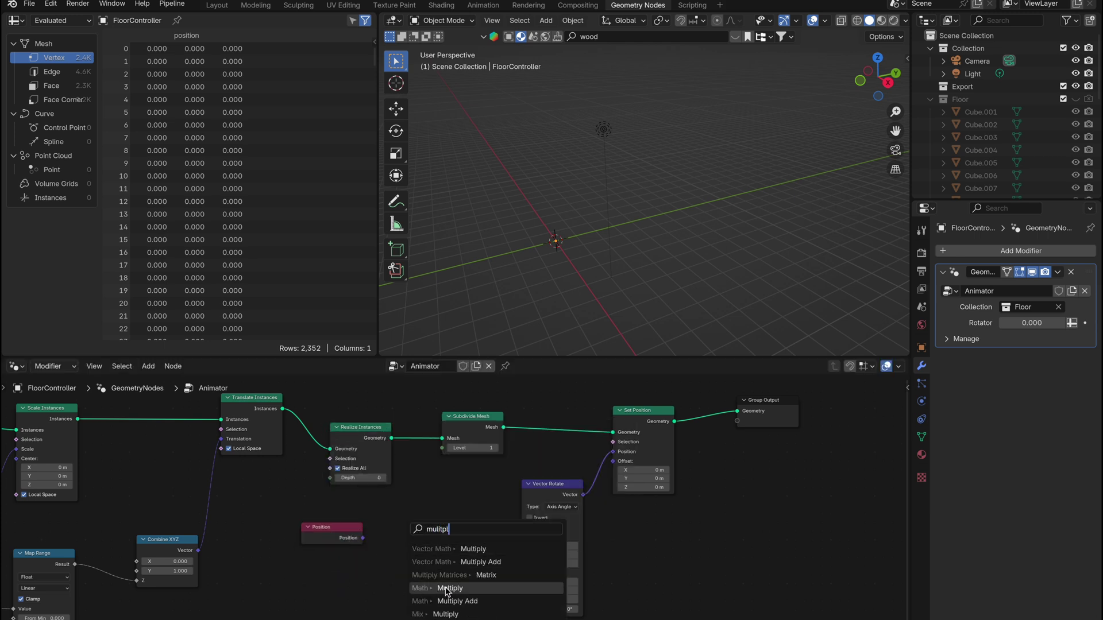
left_click(468, 590)
left_click(453, 584)
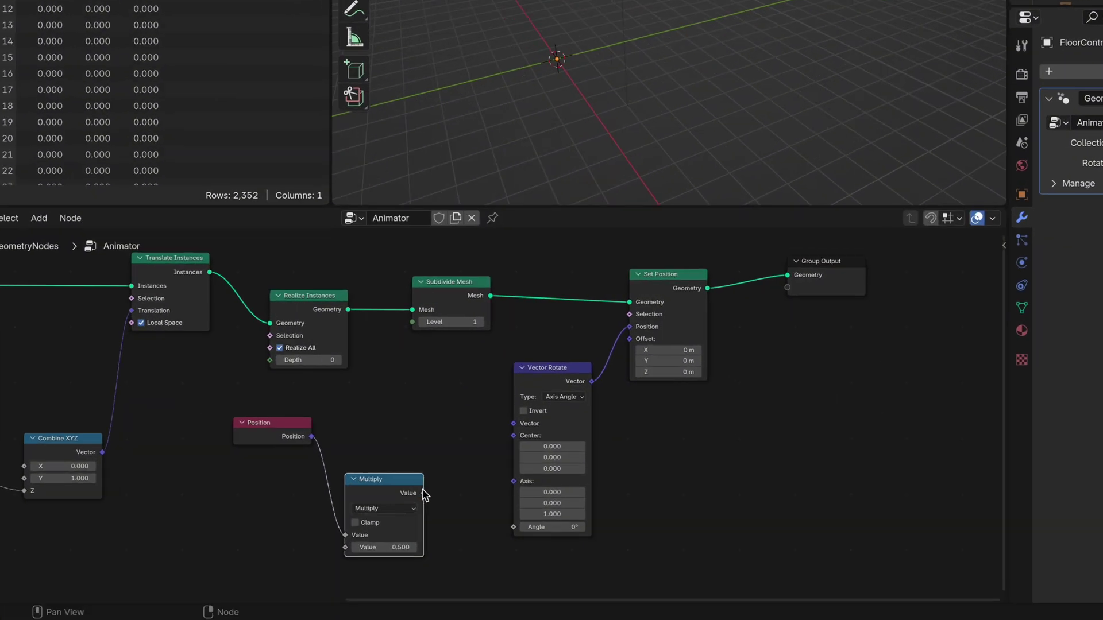
left_click_drag(424, 494, 513, 527)
left_click_drag(312, 442, 514, 423)
- Set Vector Rotate's type to X Axis and the Subdivide Mesh level to 3
left_click(573, 397)
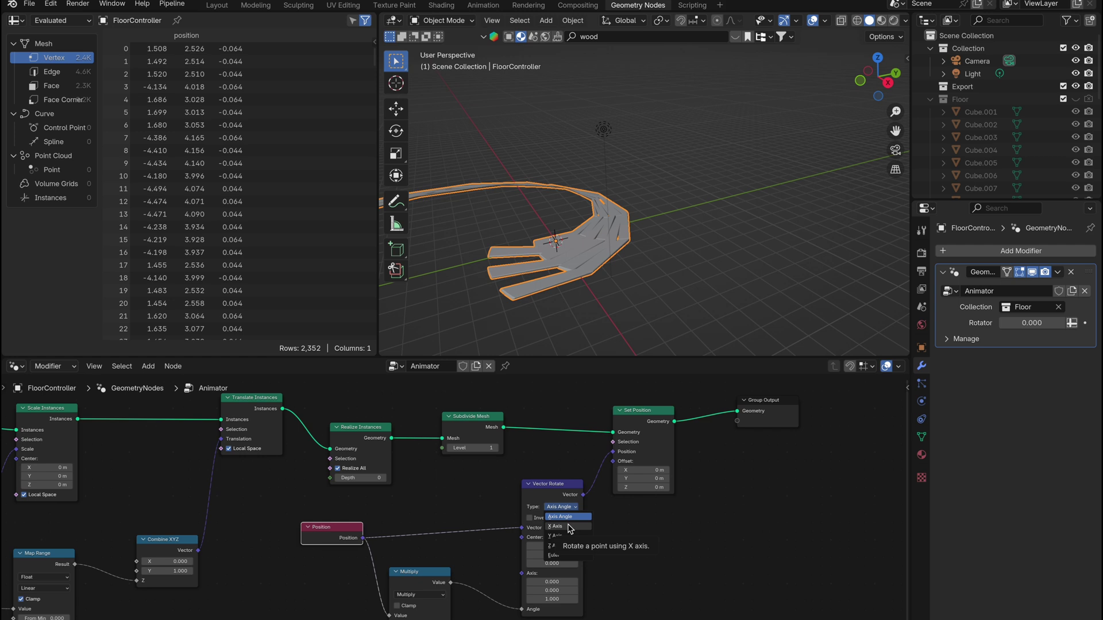
left_click(570, 527)
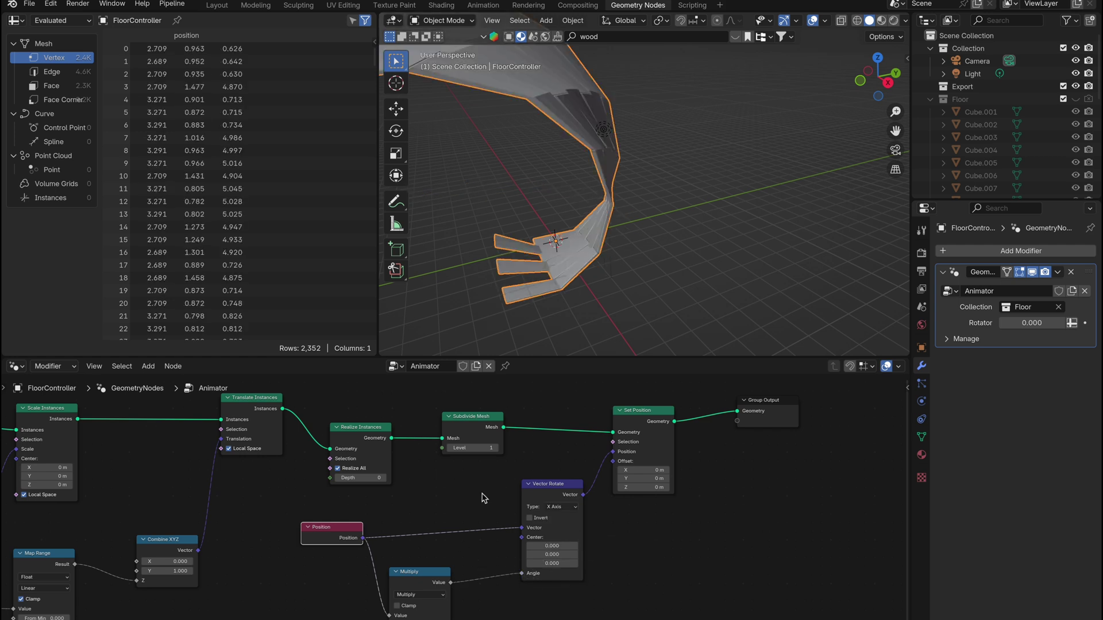
left_click(494, 449)
left_click(495, 448)
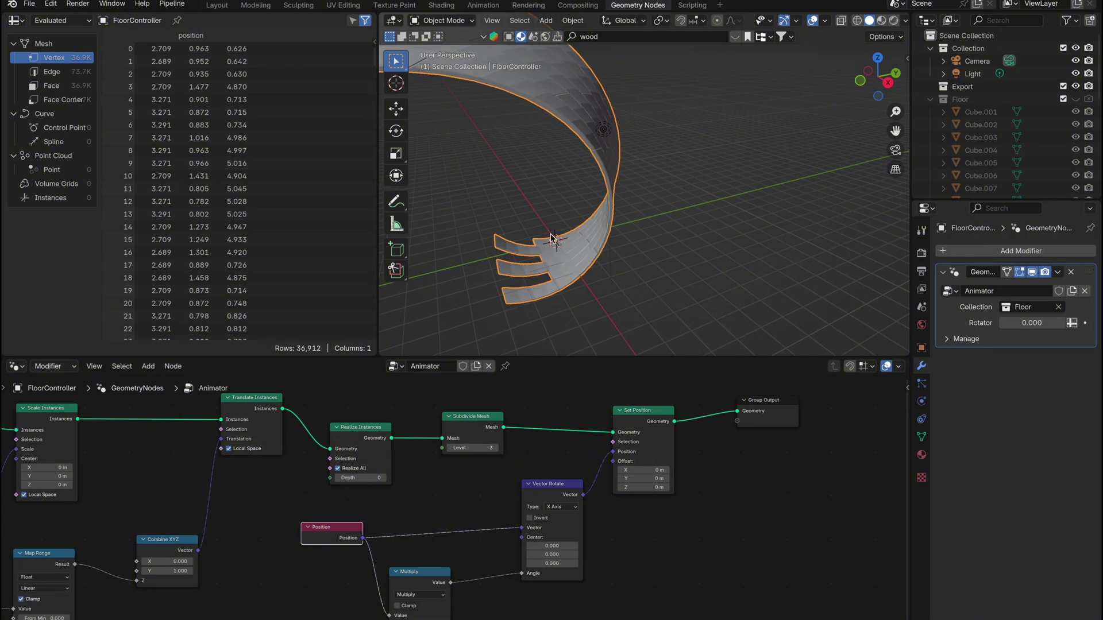
- Add a Set Shade Smooth node between Set Position and the Group Output
left_click_drag(762, 405, 859, 415)
left_click_drag(674, 422, 712, 423)
type("shade s")
key("Return")
left_click_drag(814, 434, 838, 421)
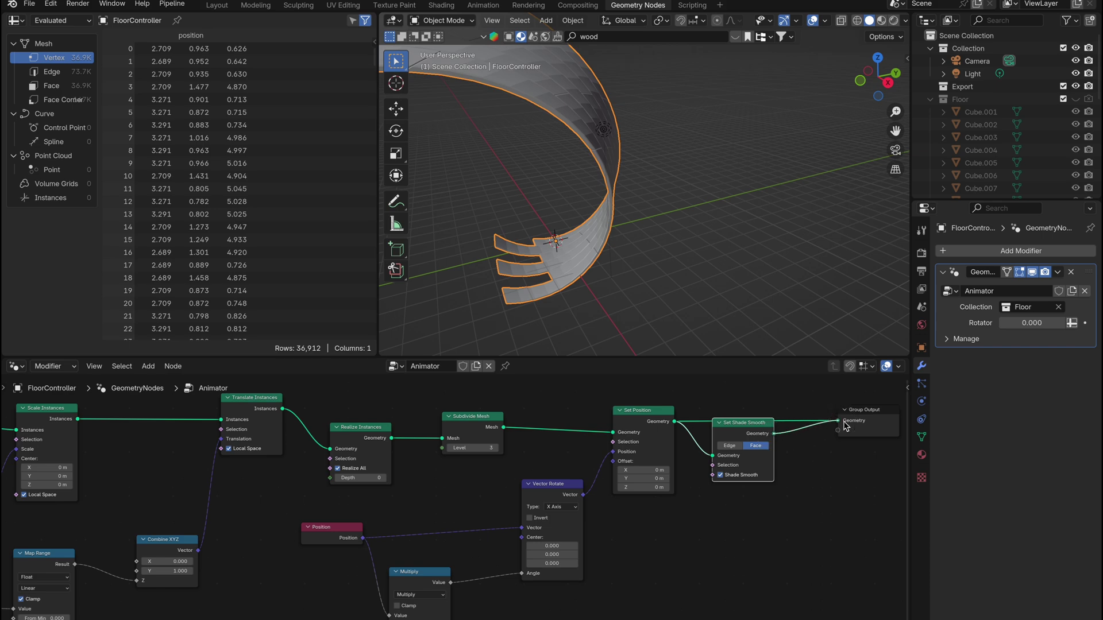
- Try out the bend and translation values, undo the trial changes, and set the Multiply node's value to 0
middle_click_drag(628, 214, 575, 222)
mouse_move(415, 578)
left_mouse_down()
mouse_move(454, 579)
mouse_move(414, 578)
left_mouse_up()
middle_click_drag(497, 569, 710, 539)
left_click_drag(255, 570, 301, 570)
key("ctrl+z")
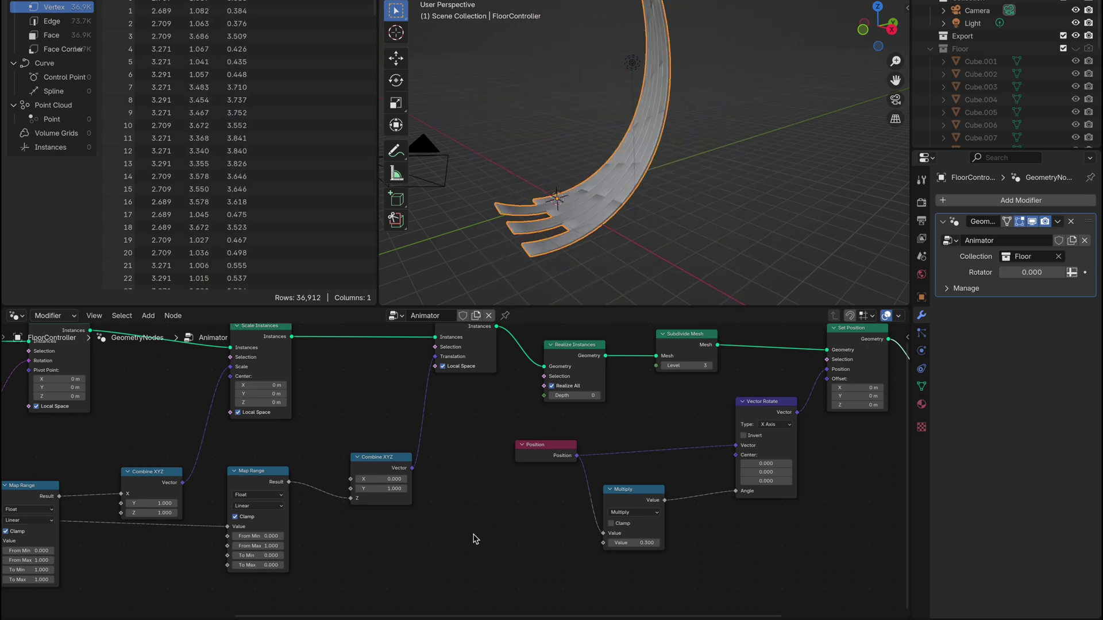
key("ctrl+z")
key("Return")
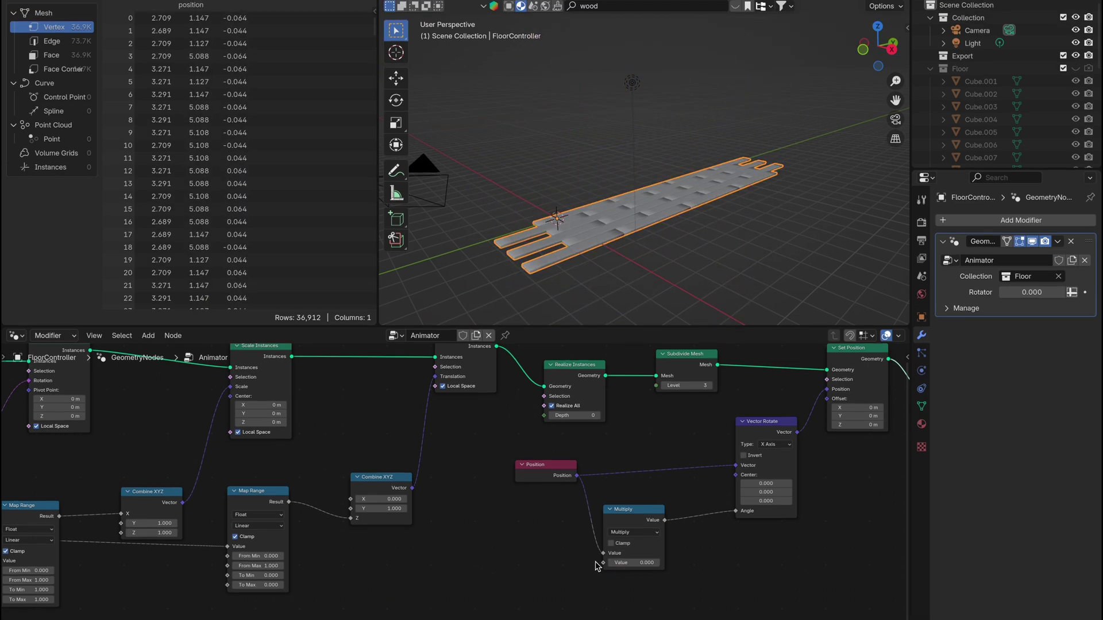
- Expose the scale Map Range's To Max on the Group Input and rename the new group socket to Scale
scroll(500, 566, "down", 3)
middle_click_drag(500, 566, 443, 524)
middle_click_drag(500, 618, 773, 613)
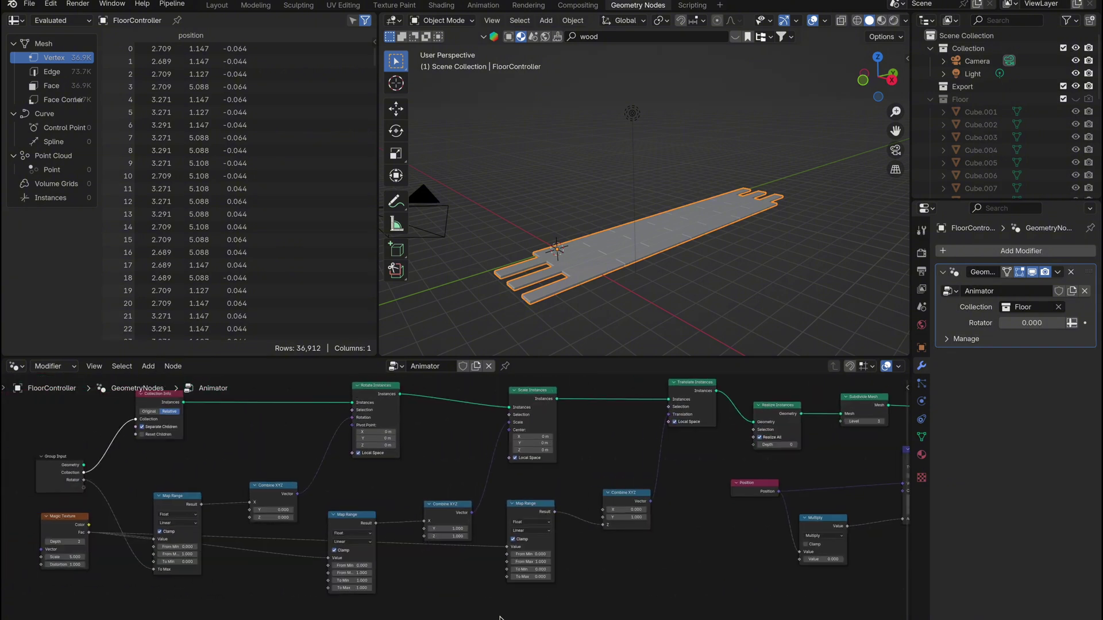
middle_click_drag(162, 521, 325, 547)
scroll(362, 566, "up", 1)
middle_click_drag(394, 579, 377, 558)
left_click_drag(458, 591, 187, 480)
key("n")
double_click(776, 581)
type("Scale")
key("Return")
- Expose the translation Map Range's To Max on the Group Input and rename the new group socket to Transform
middle_click_drag(721, 600, 561, 591)
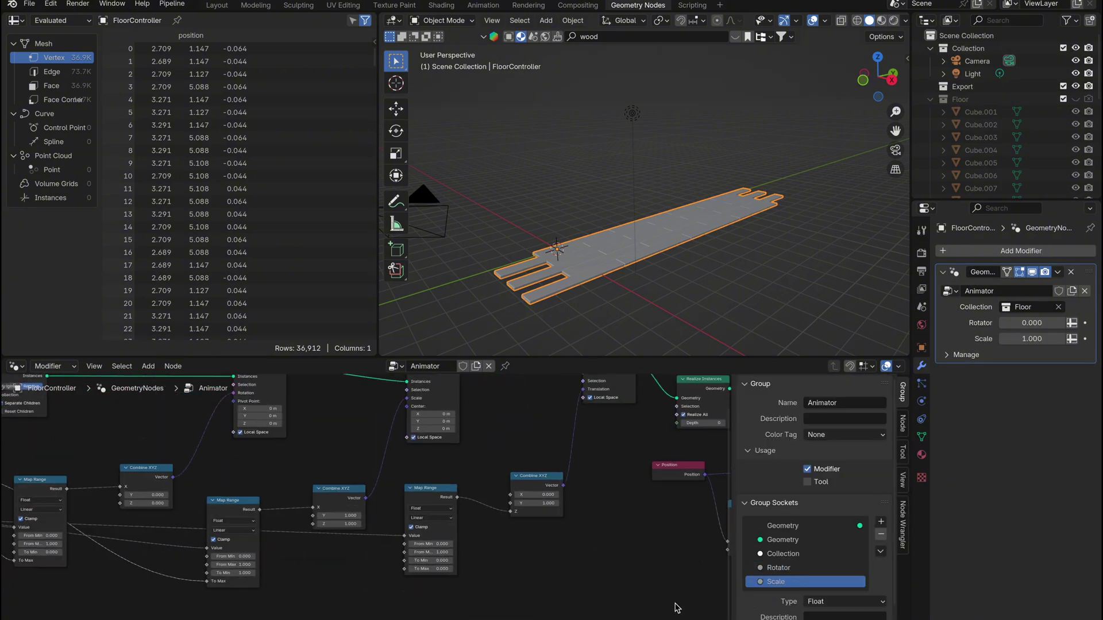
middle_click_drag(368, 555, 411, 601)
left_click_drag(447, 615, 41, 527)
double_click(779, 597)
type("Tran")
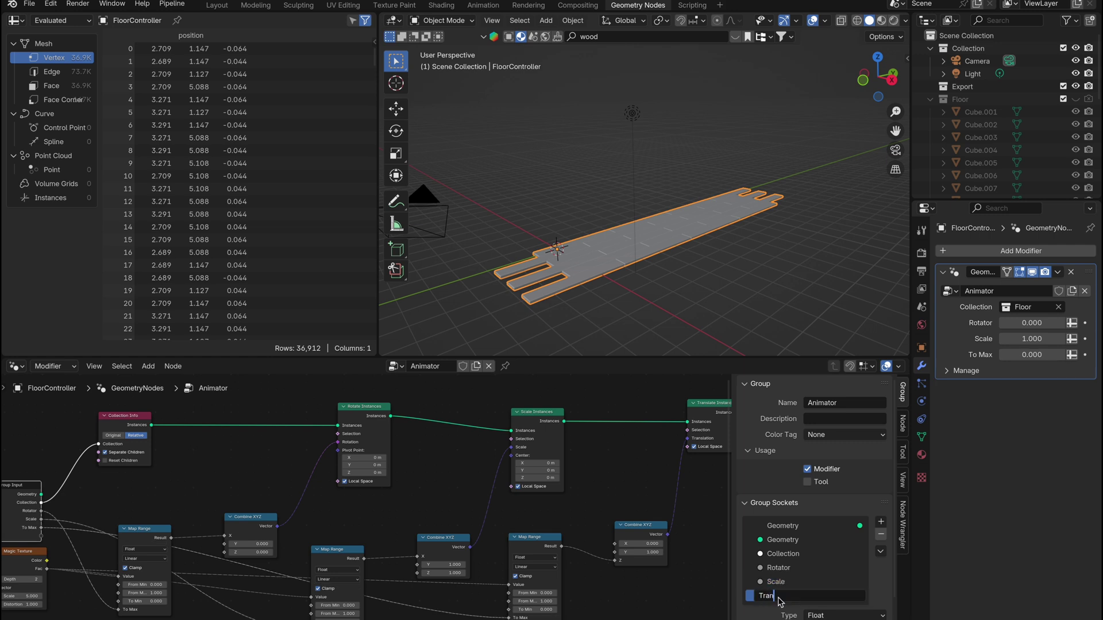
type("sform")
key("Return")
- Expose the Multiply node's value on the Group Input and rename the new group socket to Curve
scroll(660, 603, "right", 8, "ctrl")
left_click_drag(559, 577, 115, 520)
double_click(775, 610)
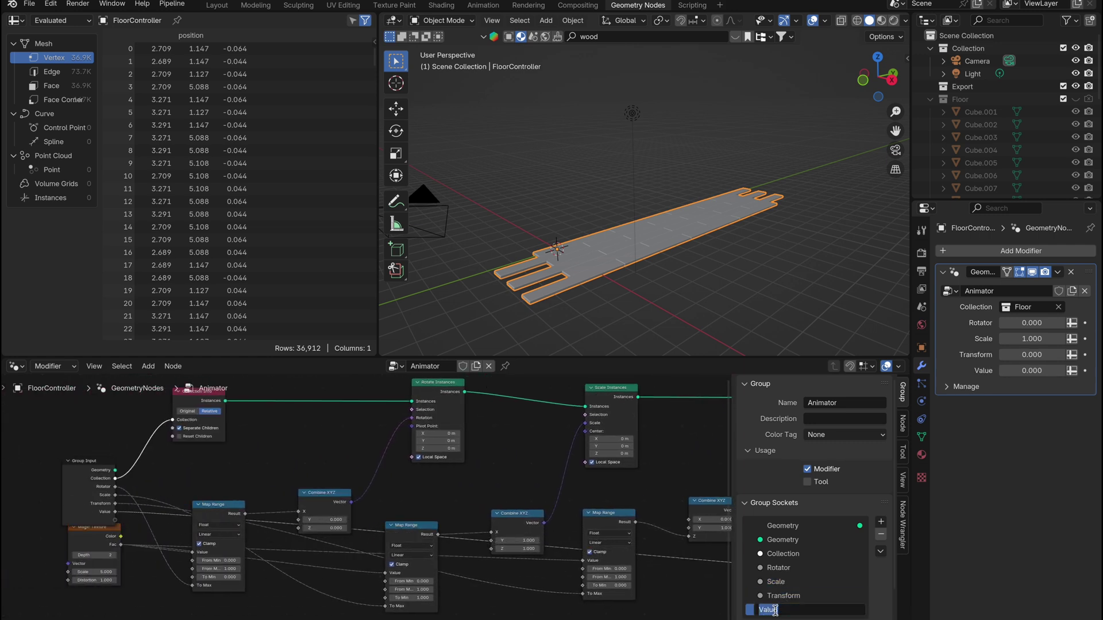
key("Return")
- Expose the Subdivide Mesh node's Level on the Group Input and rename the new group socket to Subdivide
scroll(544, 470, "right", 10, "ctrl")
left_click_drag(541, 430, 80, 527)
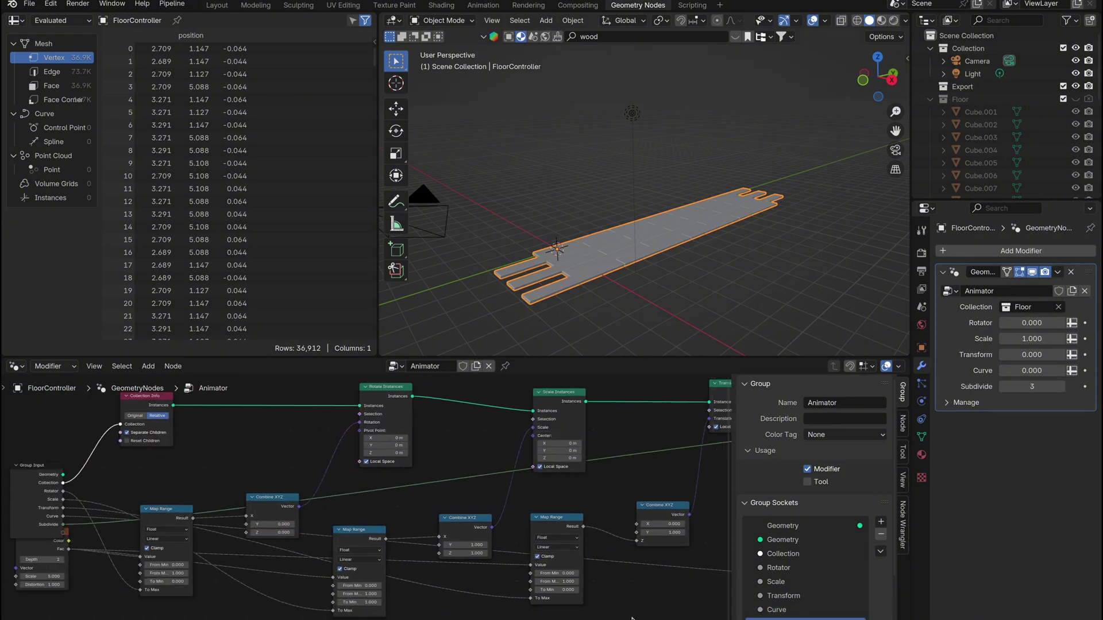
scroll(368, 488, "right", 5, "ctrl")
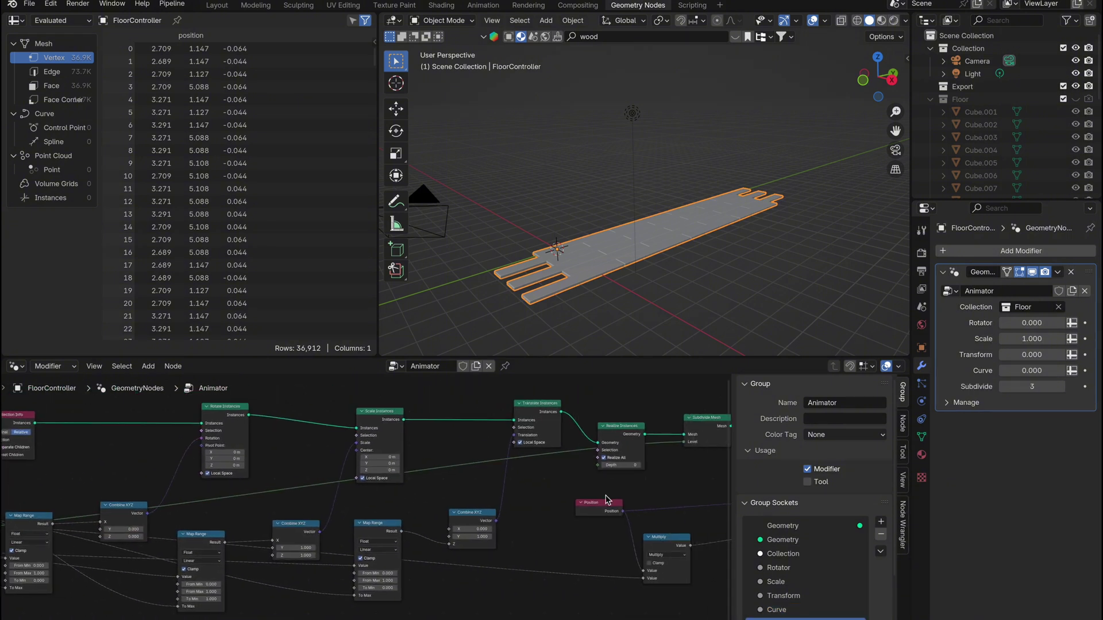
- Go to the Layout workspace and display the plank floor in Material Preview shading
left_click(218, 5)
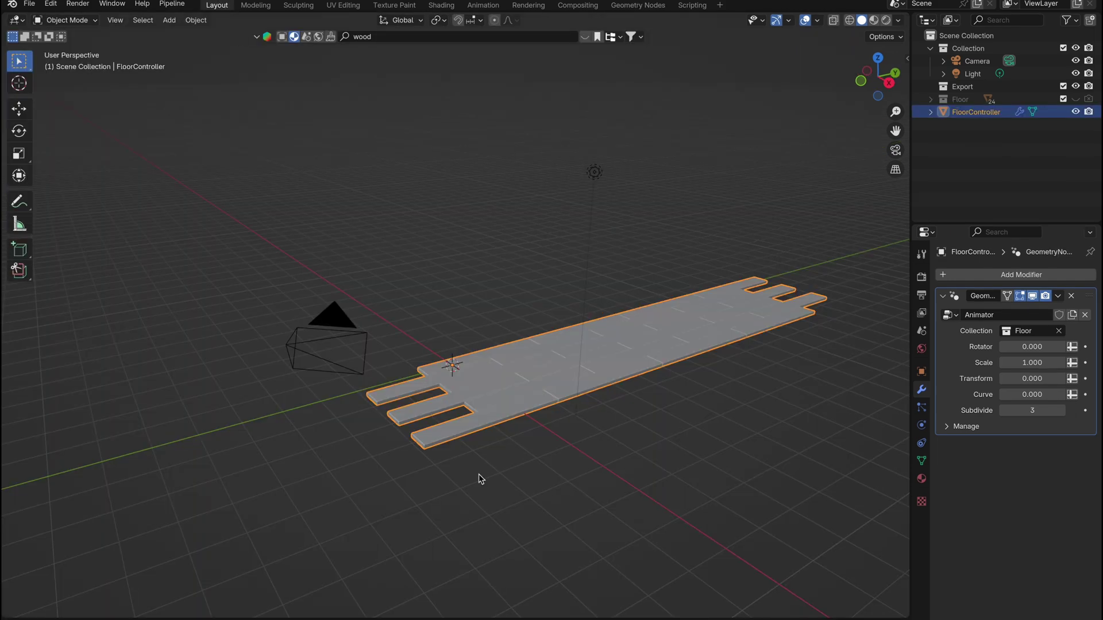
middle_click_drag(518, 492, 591, 412)
key("z")
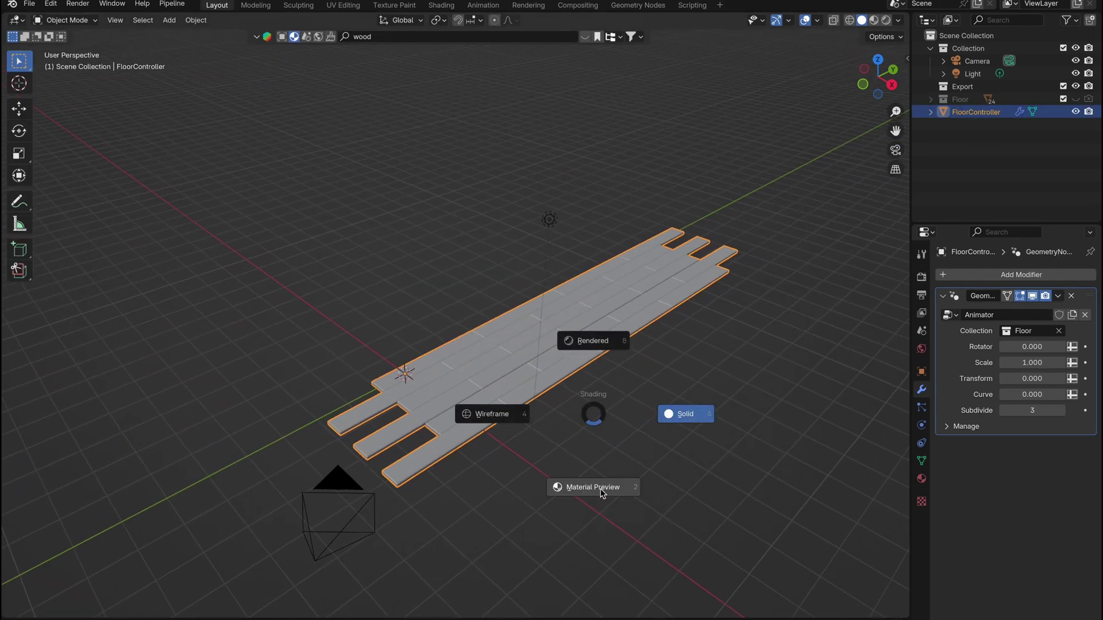
left_click(591, 486)
middle_click_drag(591, 470, 542, 370)
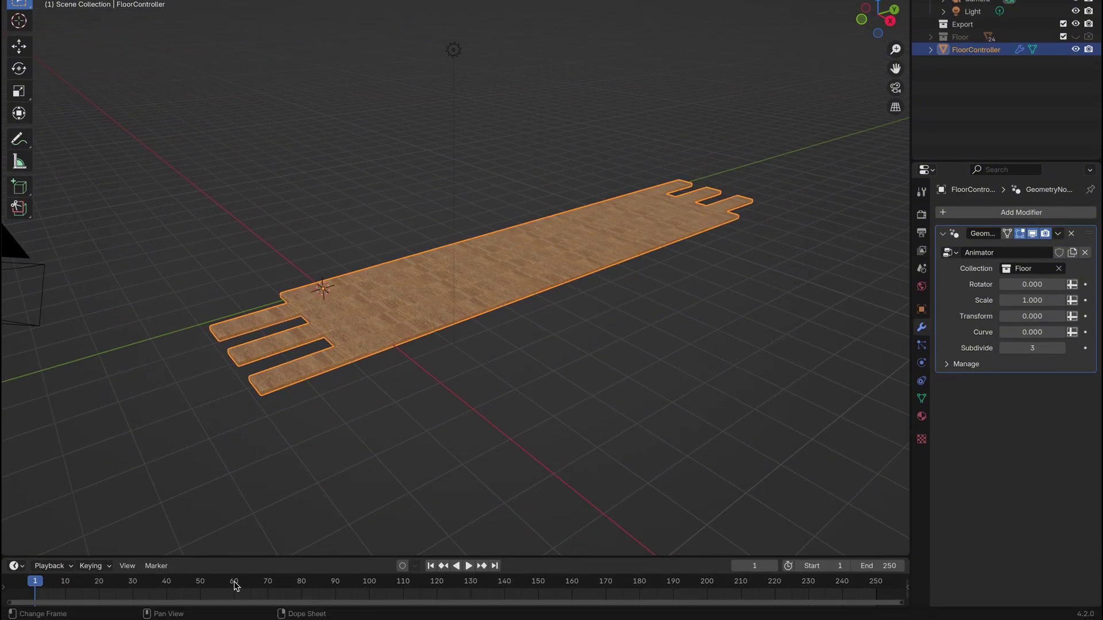
- At frame 60, keyframe the floor modifier's Rotator at 0, Scale at 1, Transform at 0 and Curve at 0
left_click(235, 583)
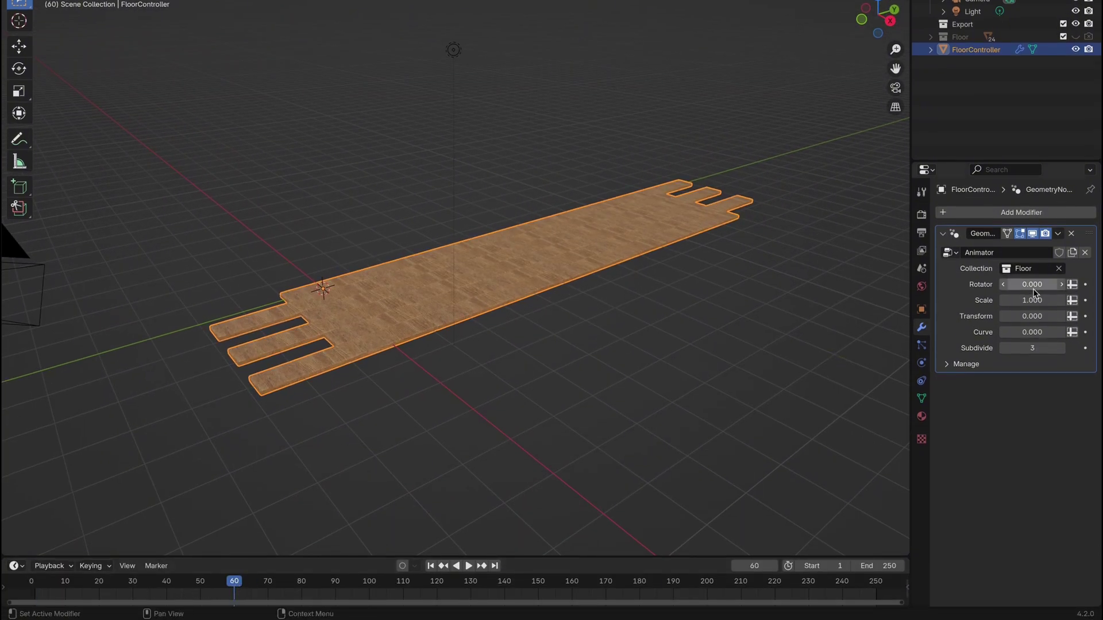
key("i")
key("i")
key("i")
key("i")
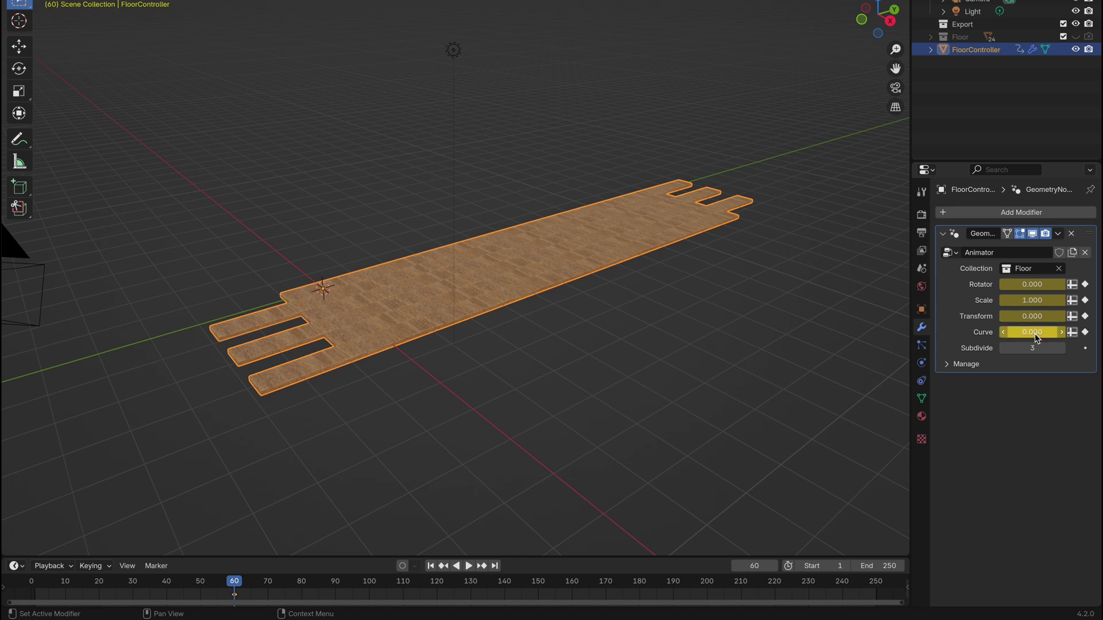
- At frame 1, set Rotator to 2.960, Scale to 0, Transform to 9.420 and Curve to 0.720, and keyframe all four
left_click(431, 566)
left_click_drag(1025, 285, 1037, 332)
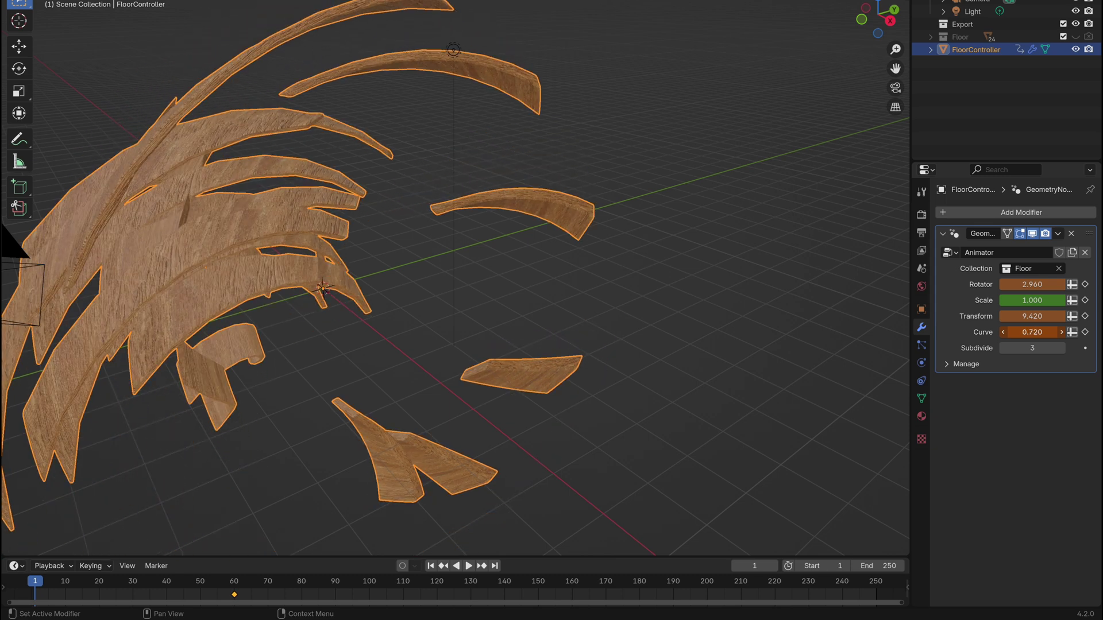
left_click(1026, 300)
type("0")
key("Return")
key("i")
key("i")
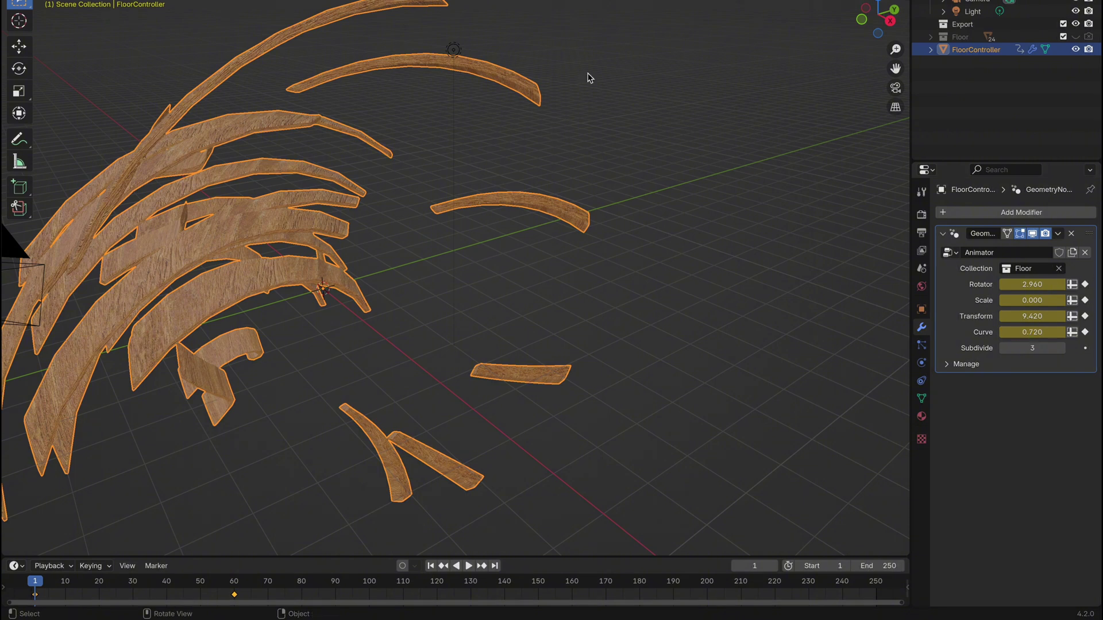
- In the Animator node group, link the Group Input's Scale to the Y and Z inputs of the scale Combine XYZ node
scroll(348, 464, "left", 3)
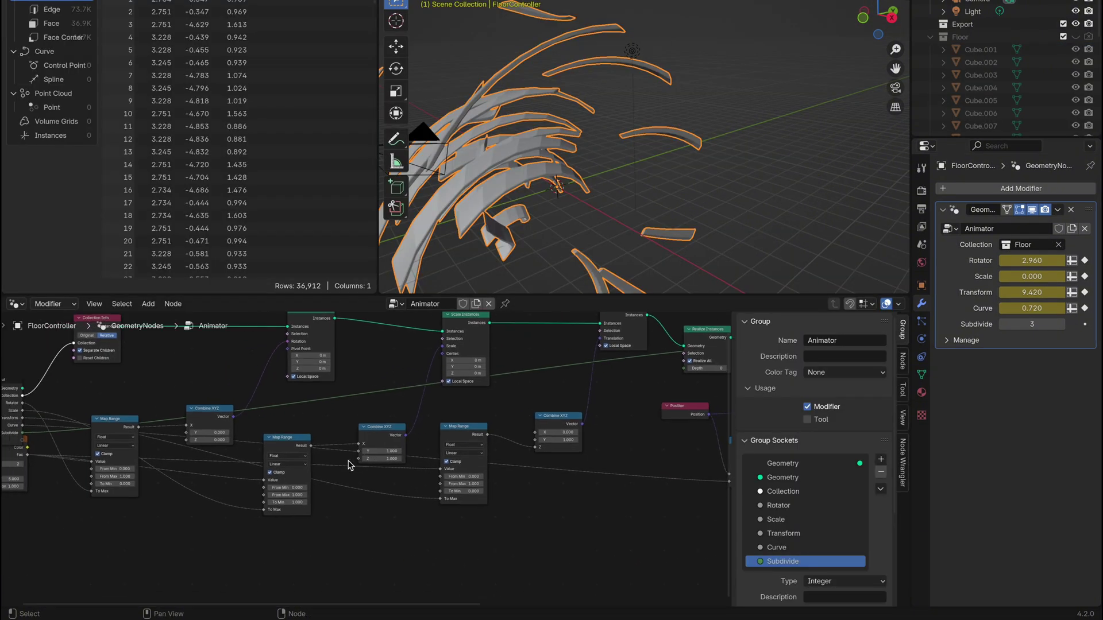
scroll(348, 464, "up", 1)
middle_click_drag(348, 462, 339, 468)
middle_click_drag(440, 424, 495, 399)
left_click(344, 478)
middle_click_drag(397, 478, 446, 453)
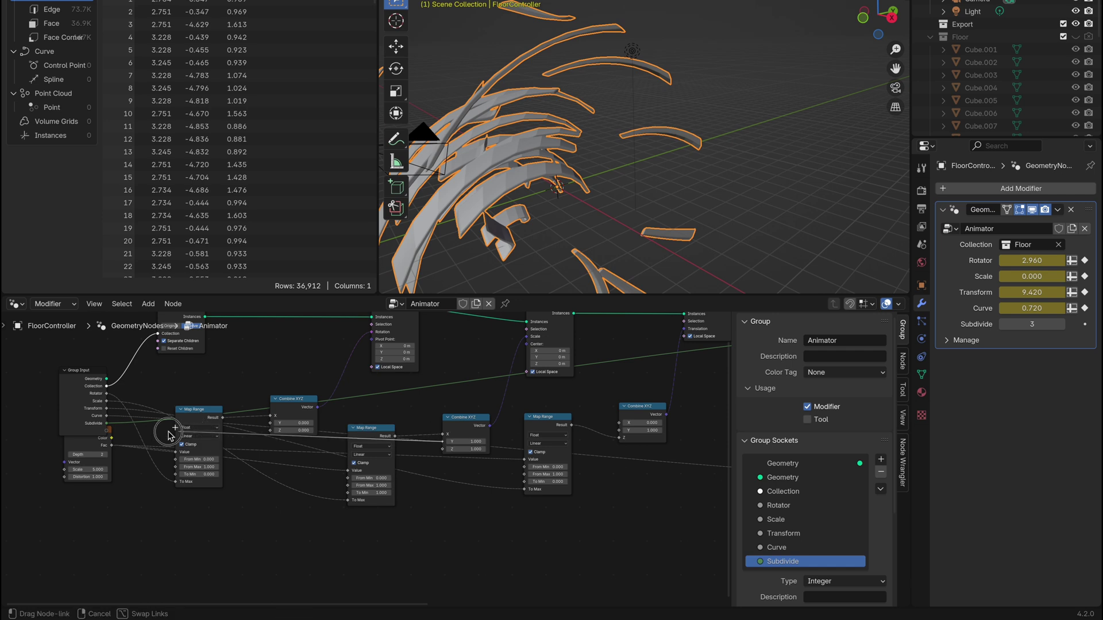
left_click_drag(111, 408, 443, 442)
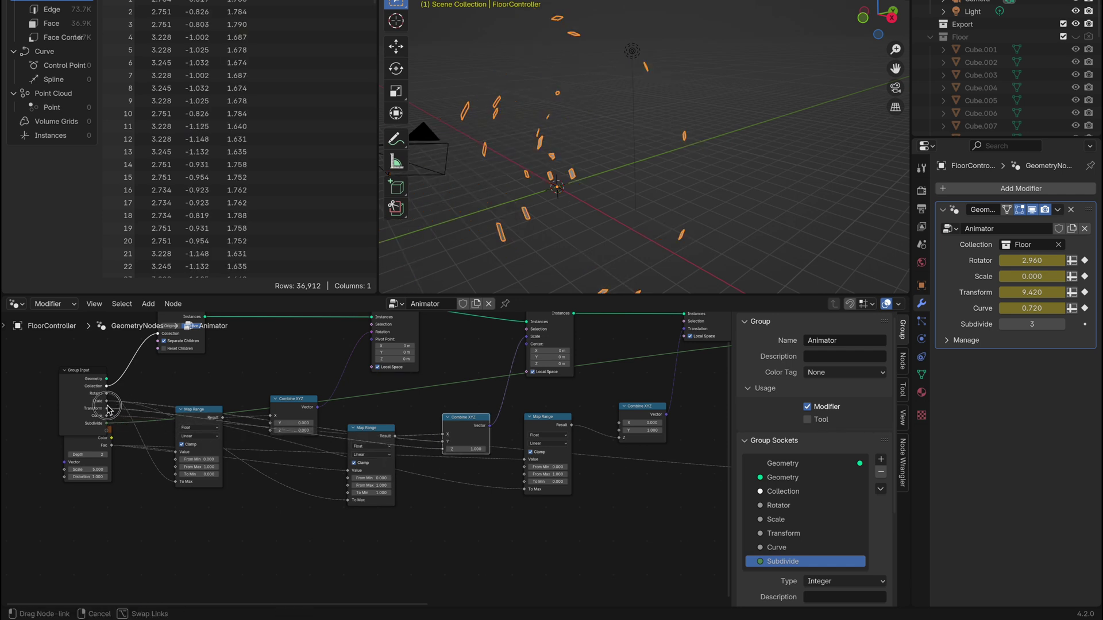
left_click_drag(107, 406, 443, 449)
- Return to the Layout workspace, set the animation's end frame to 60 and play back the floor assembly
left_click(195, 1)
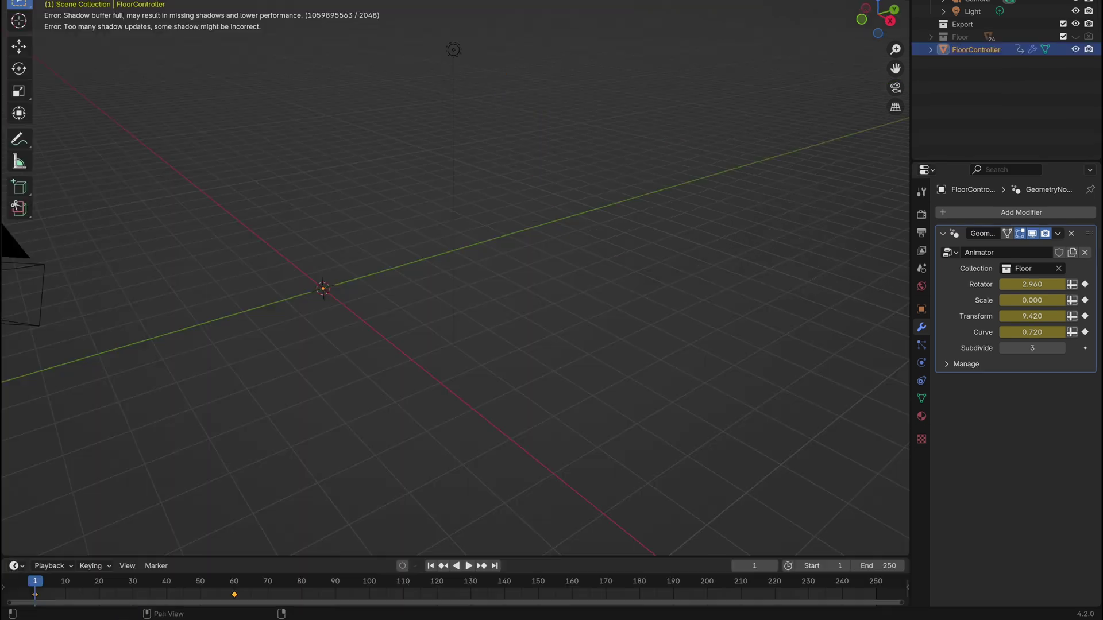
key("space")
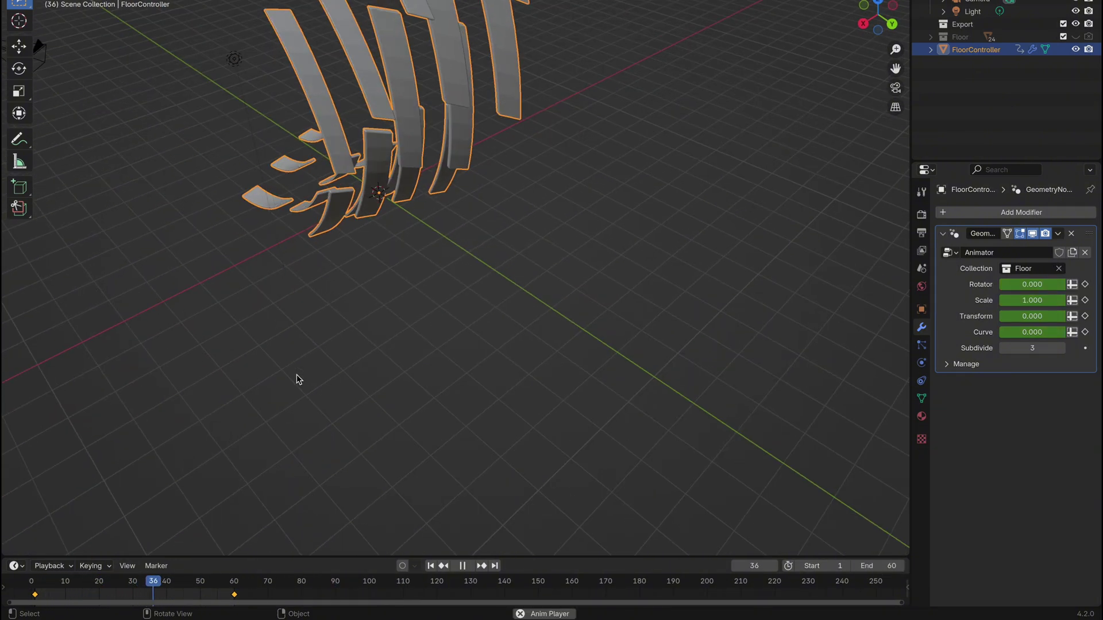
middle_click_drag(297, 375, 550, 374)
key("space")
key("space")
key("space")
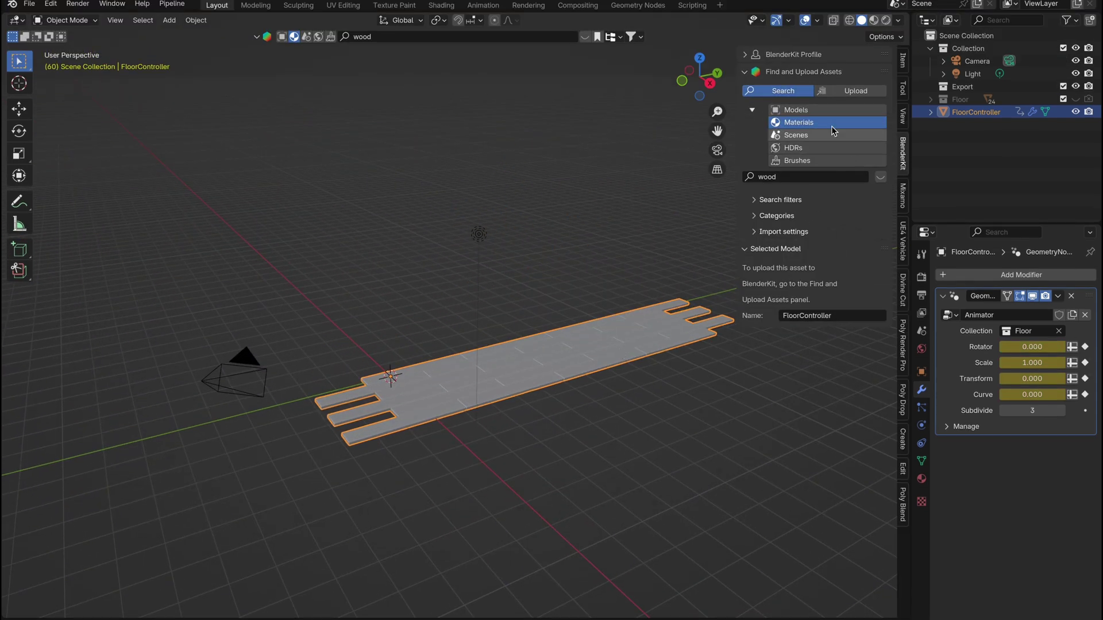
- Search the BlenderKit models for "chair" with free assets first and place an armchair in the scene
left_click(817, 108)
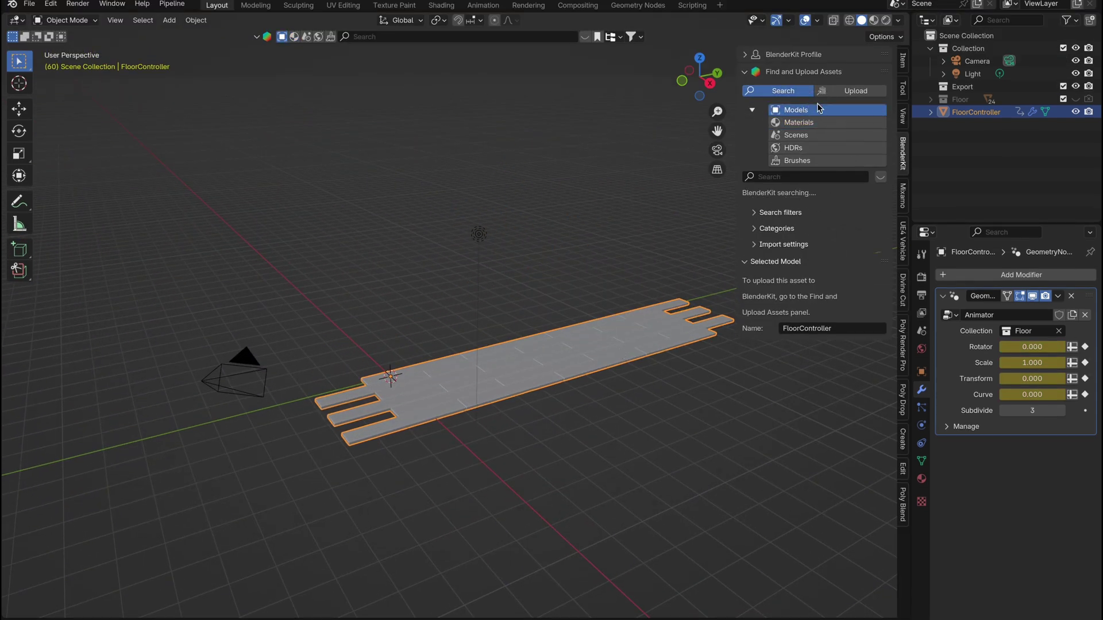
left_click(820, 178)
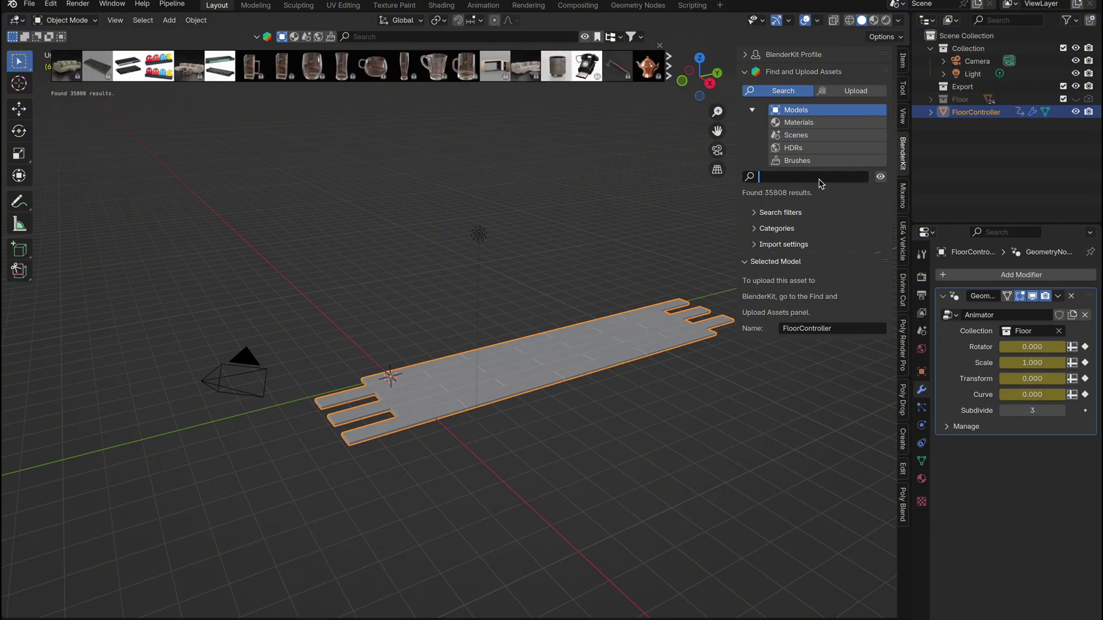
left_click(773, 212)
left_click(746, 258)
left_click_drag(185, 69, 373, 356)
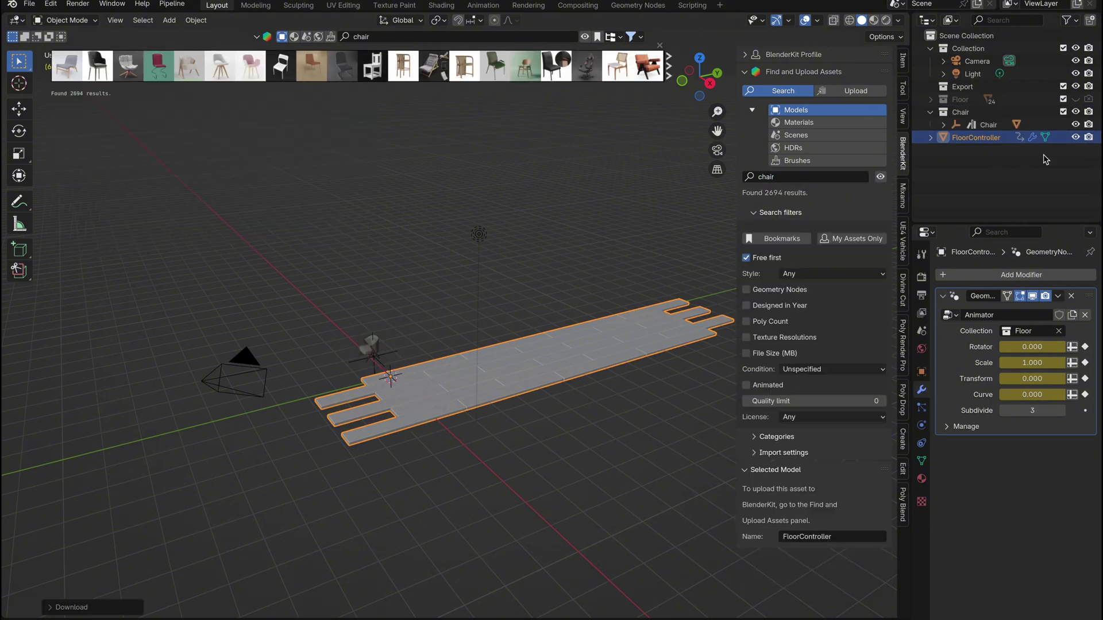
- Hide FloorController, enlarge the imported chair and move it across the ground plane
left_click(1076, 138)
left_click(380, 349)
key("s")
left_click(458, 305)
key("g")
key("shift+z")
left_click(499, 330)
- Select the armchair mesh and briefly enter edit mode to examine its geometry
middle_click_drag(260, 326, 282, 293)
scroll(282, 292, "up", 3)
left_click(371, 257)
key("Tab")
key("Tab")
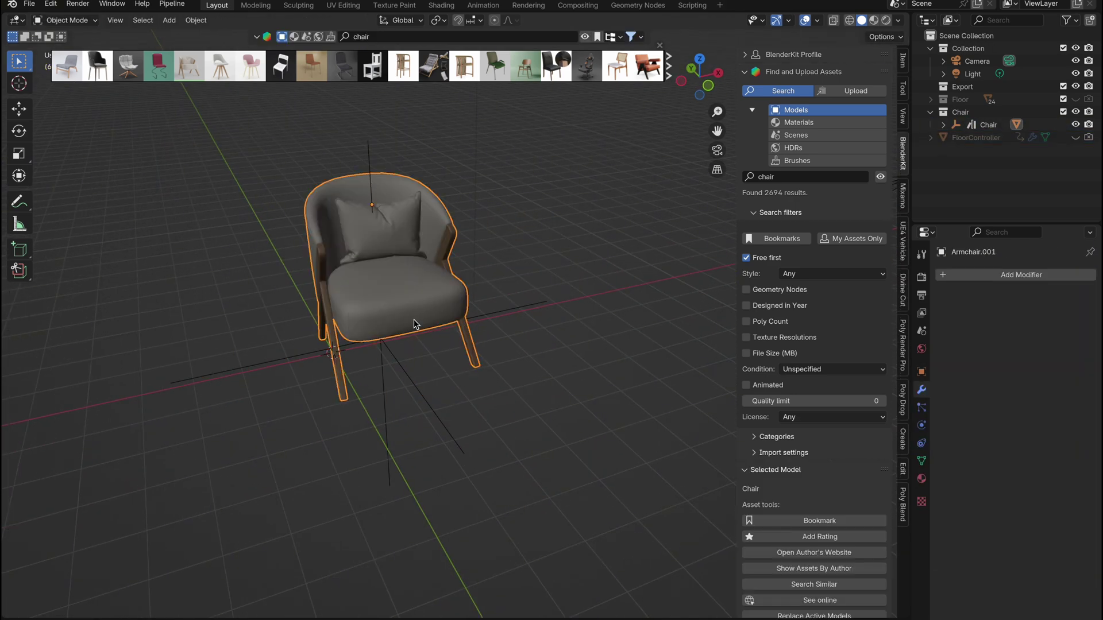
- Add a plane mesh at the world origin to serve as the chair's controller object
left_click(551, 343)
key("shift+a")
mouse_move(550, 357)
left_click(618, 358)
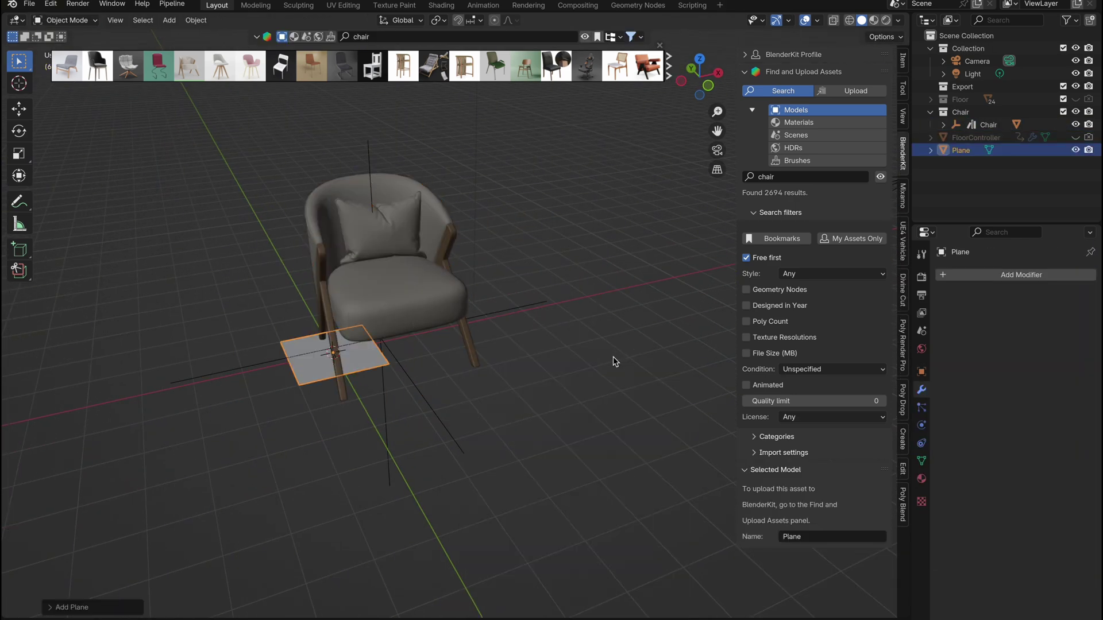
- Add a Geometry Nodes modifier to the plane and assign the existing Animator node group
left_click(985, 275)
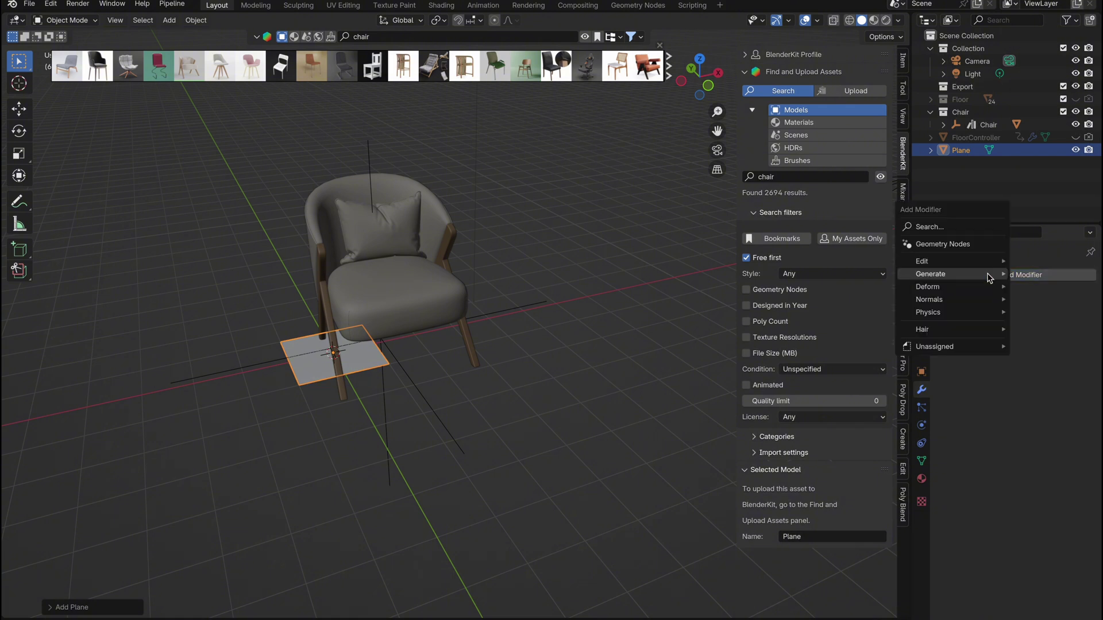
left_click(949, 245)
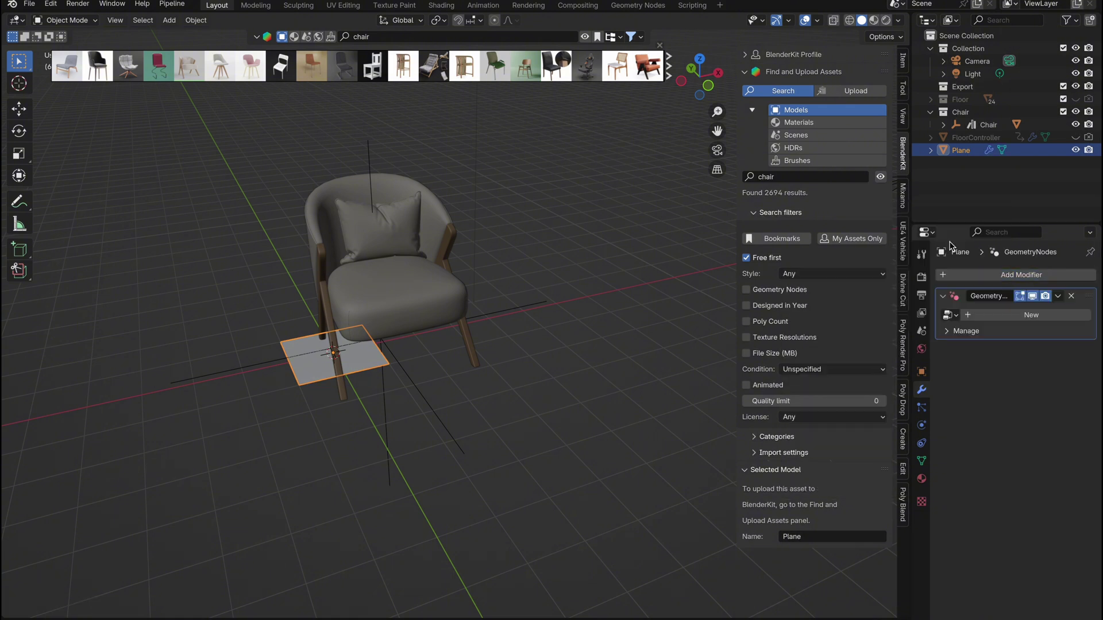
left_click(950, 315)
left_click(827, 335)
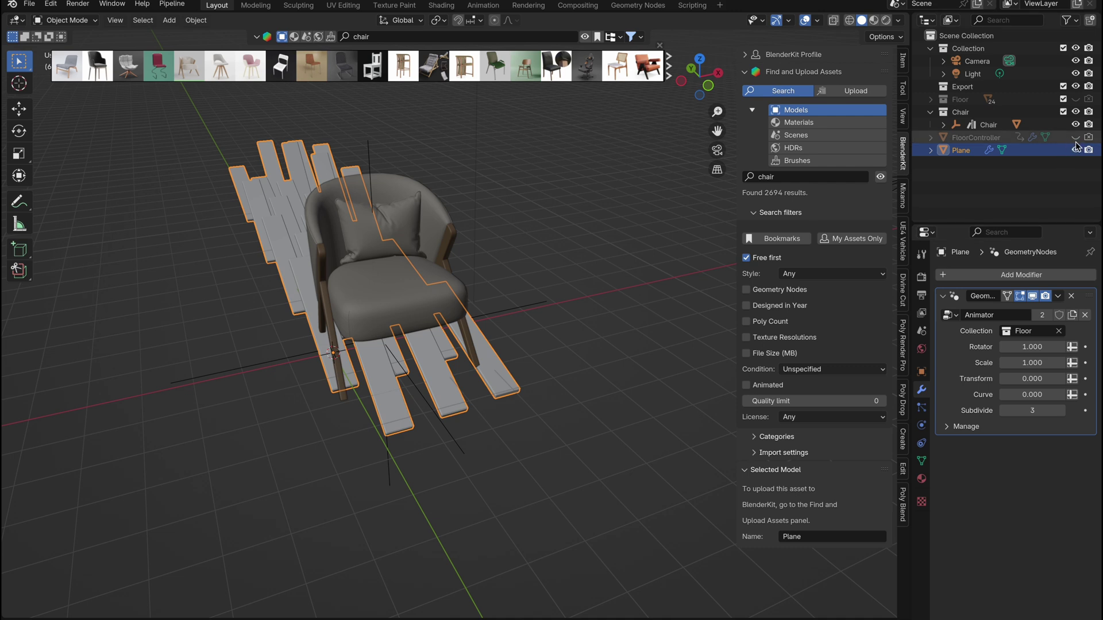
- Hide the Chair collection from viewport and render, and set the plane modifier's Collection to Chair
left_click(1076, 112)
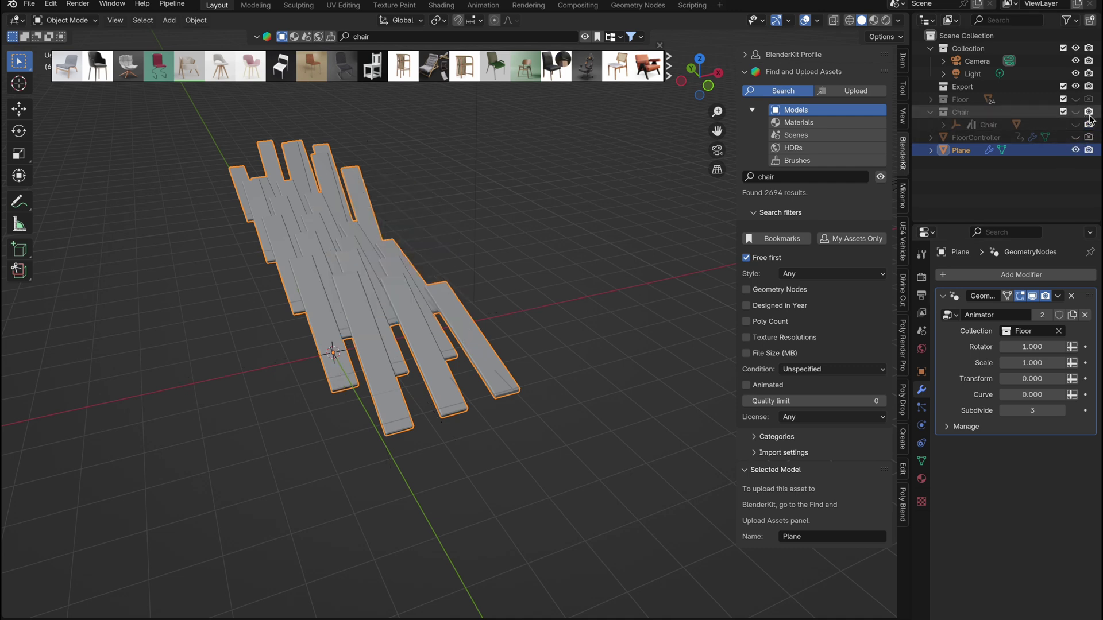
left_click(1088, 112)
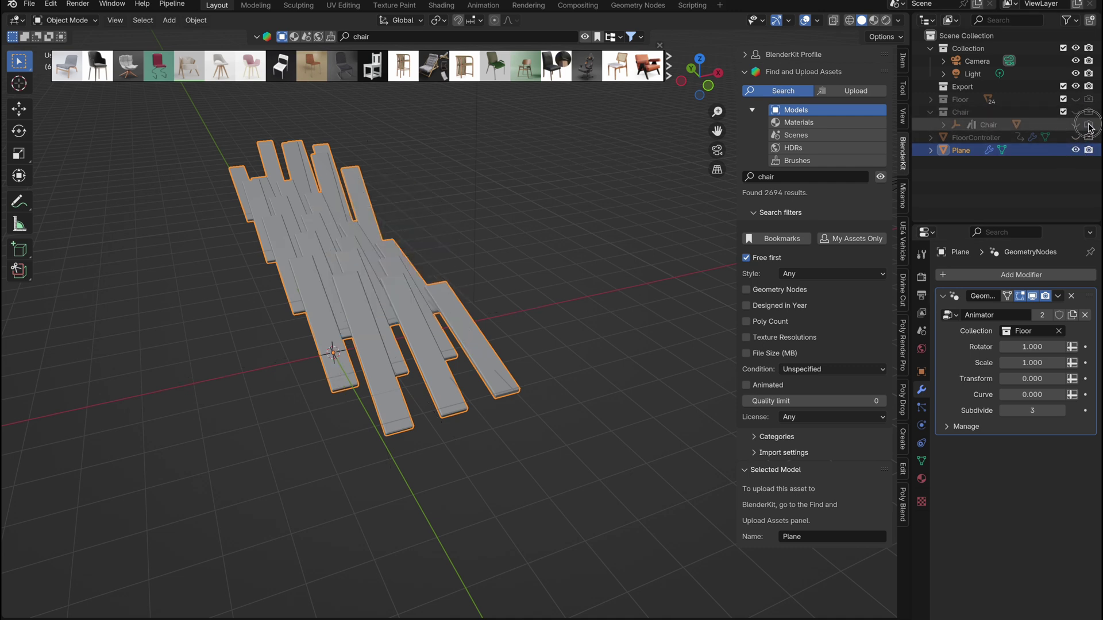
left_click(1058, 331)
left_click(1017, 333)
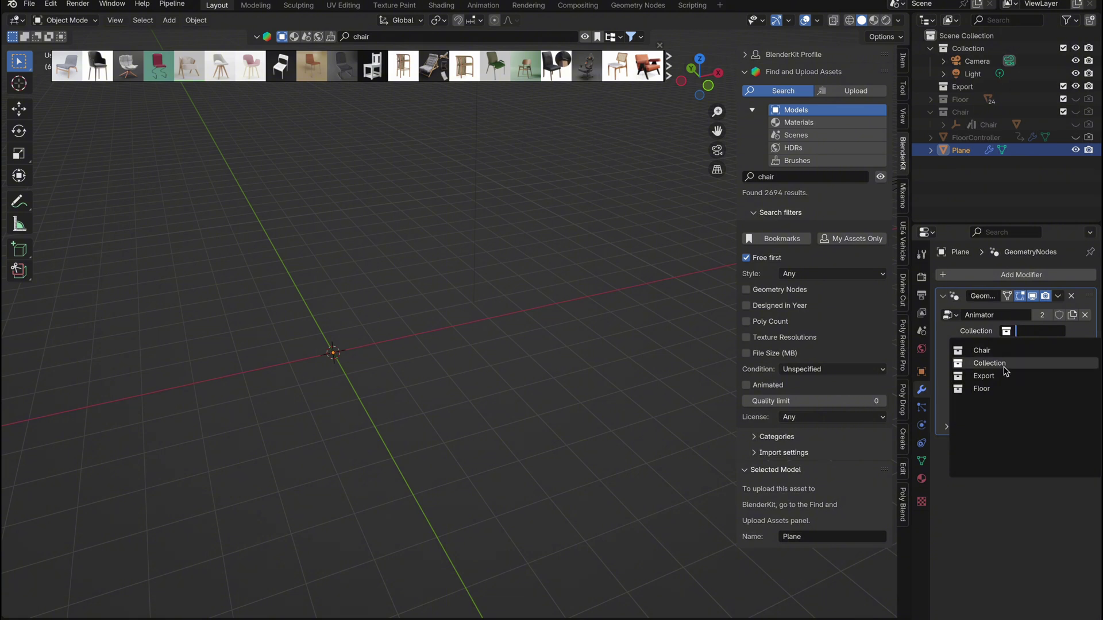
left_click(1012, 350)
middle_click_drag(562, 347, 562, 347)
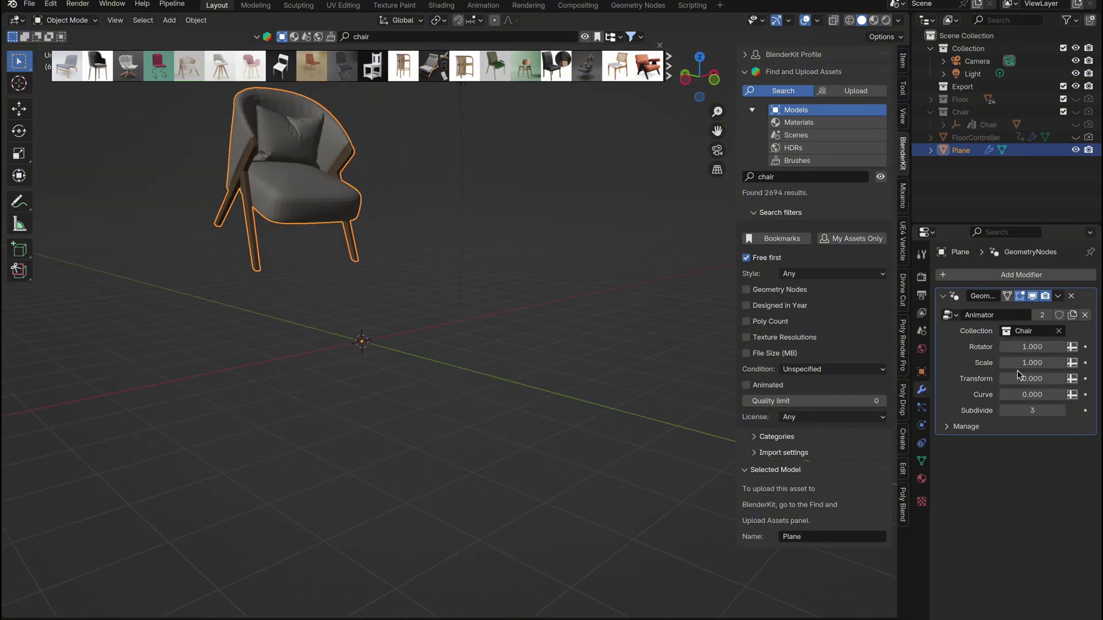
- Set the plane modifier's Rotator to 0, try a Scale of 0 and undo the scale trial
type("0")
key("Return")
left_click(1034, 362)
type("0")
key("Return")
left_click(1022, 364)
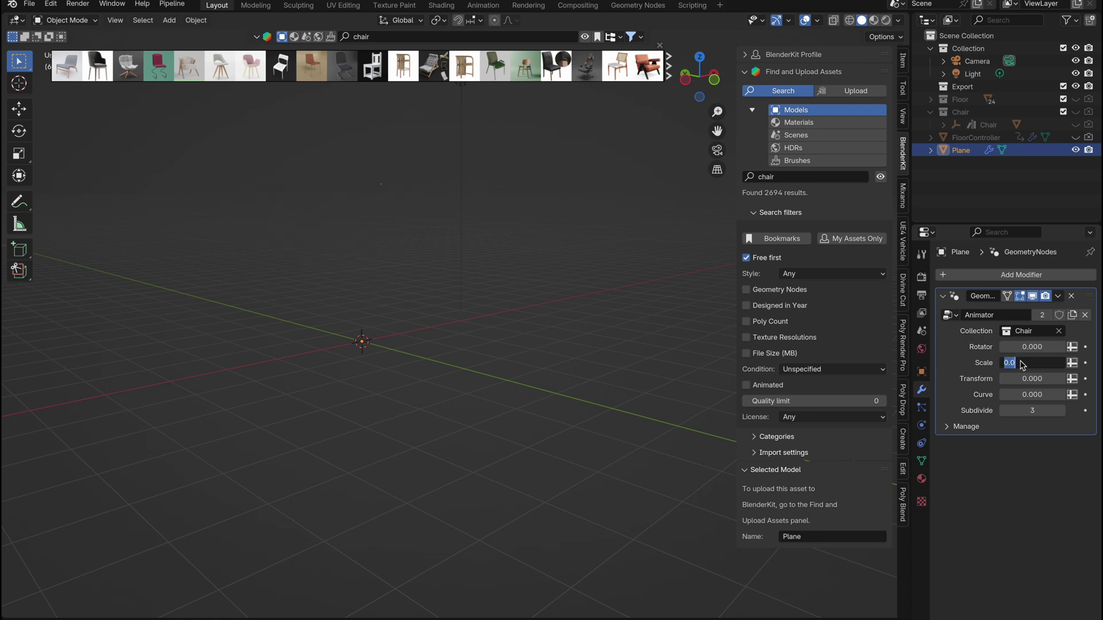
key("Escape")
key("ctrl+z")
middle_click_drag(562, 389, 512, 323)
key("g")
right_click(559, 323)
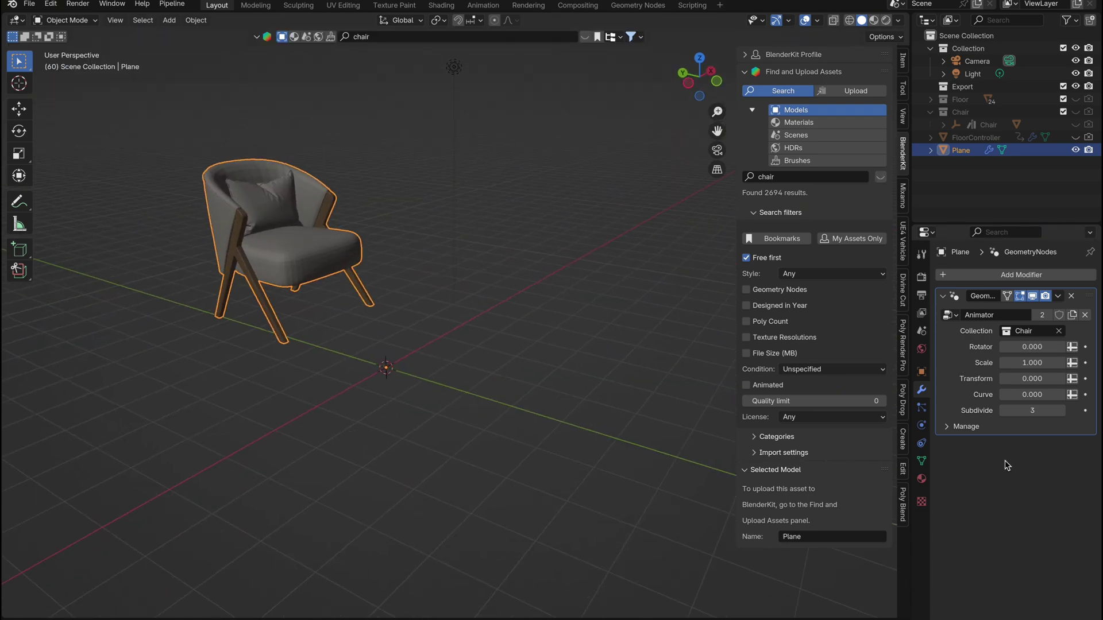
- Set the chair's Subdivide level to 1 and try Curve at 0.700, Transform at 1.160 and Rotator at 1.280
left_click_drag(1032, 395, 1079, 394)
left_click_drag(1014, 379, 1081, 379)
left_click_drag(1032, 347, 1069, 347)
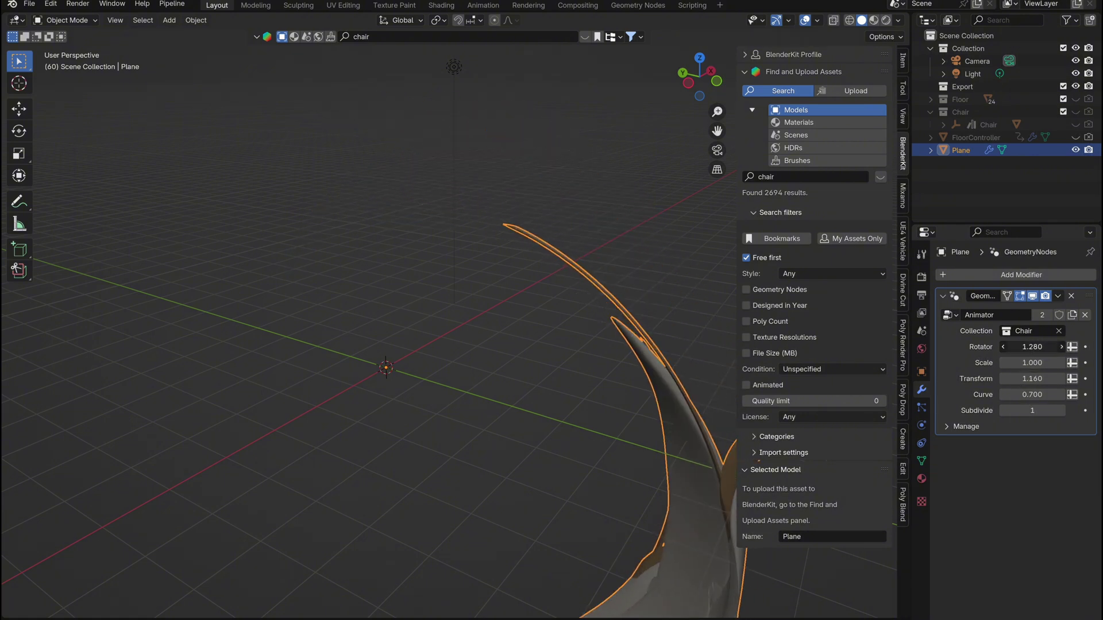
- Rewire the rotation inputs in the Animator node group and try a Rotator value of 1.400 on the chair
left_click(632, 7)
left_click_drag(461, 517, 241, 476)
left_click(216, 5)
mouse_move(1031, 347)
left_mouse_down()
mouse_move(1020, 347)
mouse_move(1038, 347)
left_mouse_up()
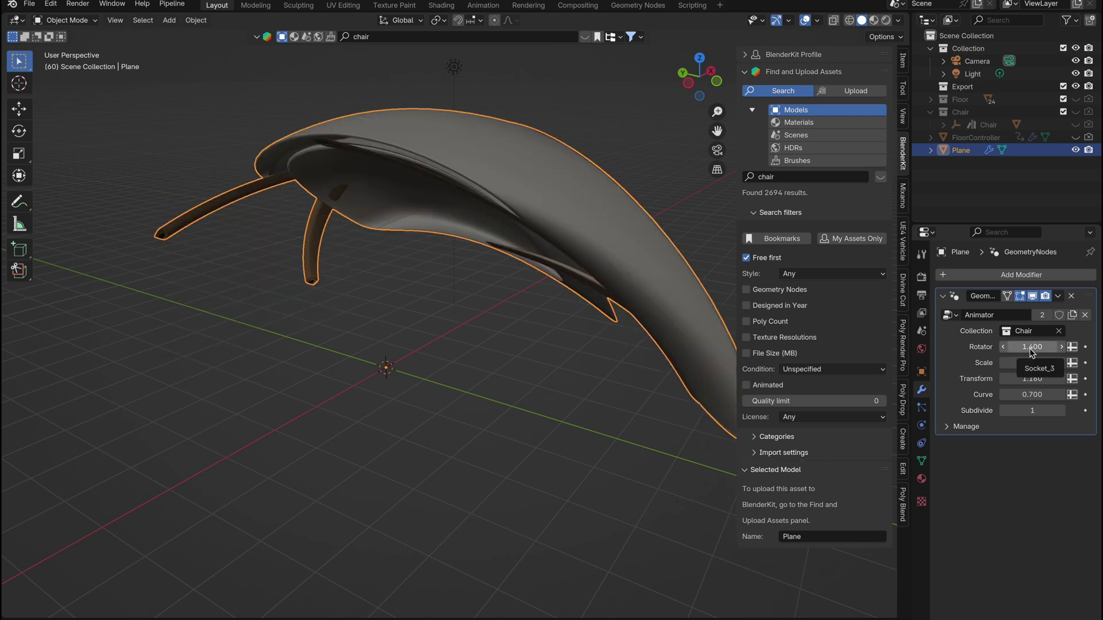
- Reset Rotator, Transform and Curve to 0, keep Scale at 1, and keyframe all four chair values at frame 60
right_click(1033, 351)
left_click(1034, 443)
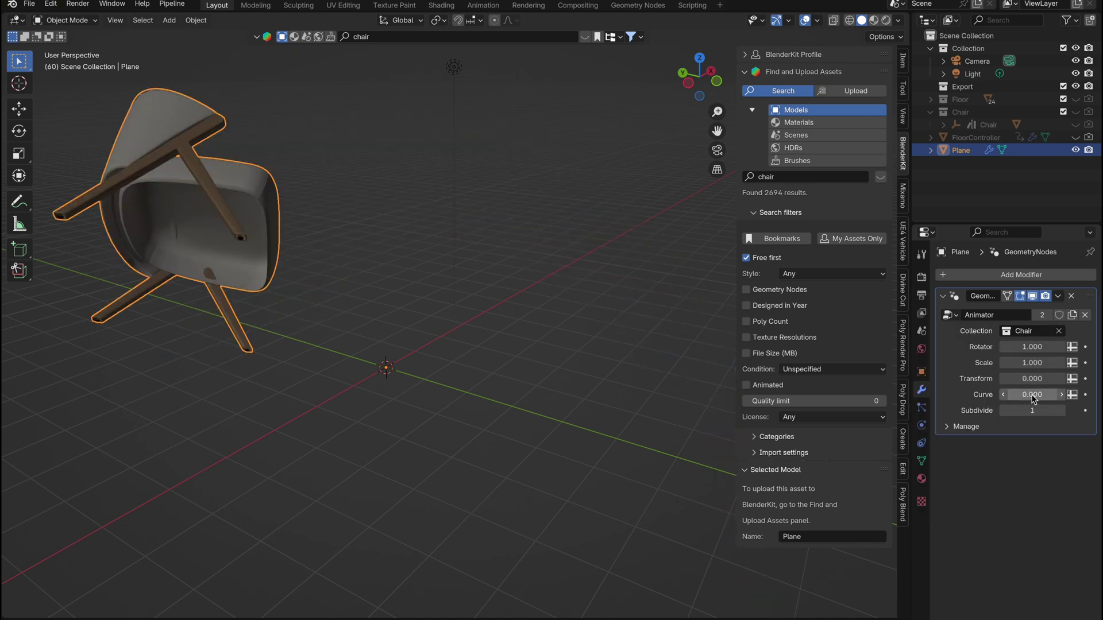
key("Return")
key("i")
key("i")
key("i")
key("i")
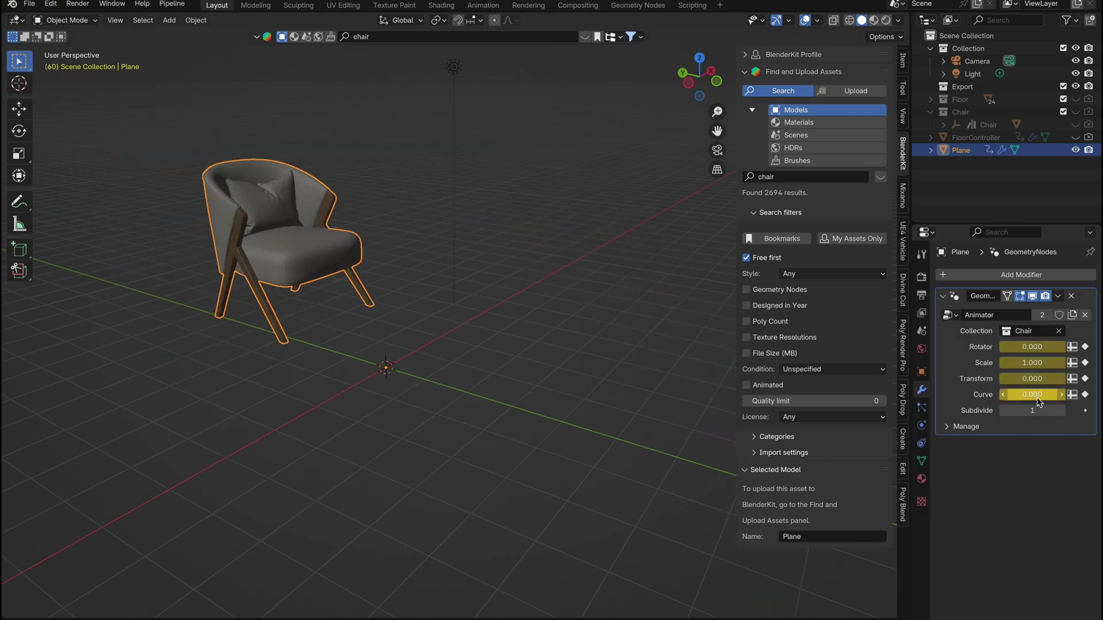
- Keyframe changed starting values for Rotator, Transform and Curve with a reduced Scale, and play the chair animation
left_click_drag(1025, 347, 1086, 347)
left_click_drag(1023, 379, 1080, 379)
left_click_drag(1022, 393, 1075, 392)
left_click_drag(1024, 363, 966, 362)
key("space")
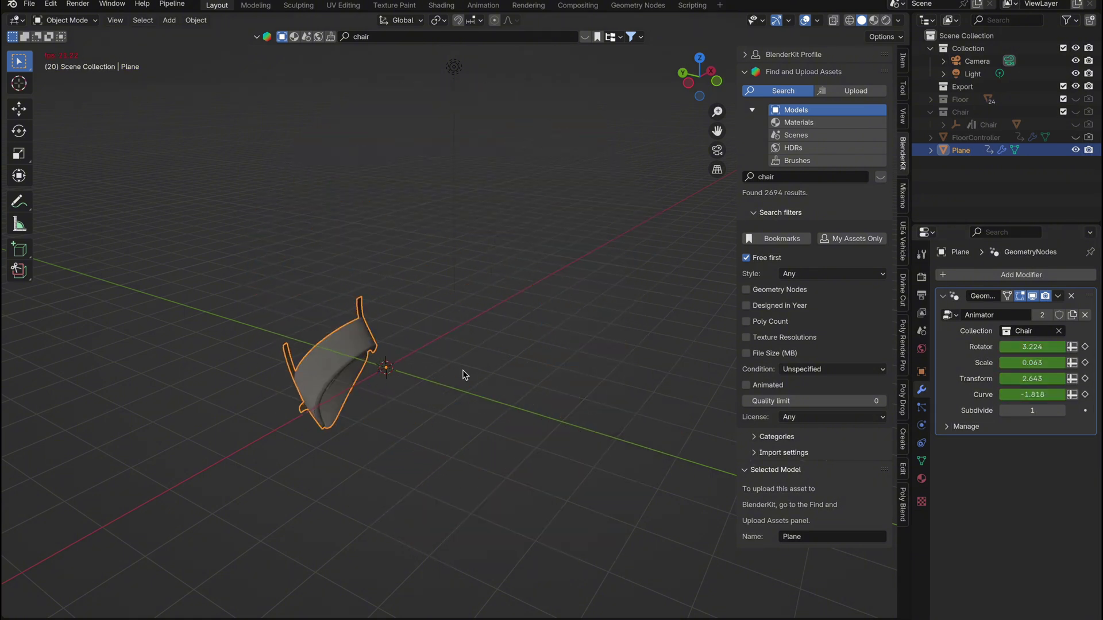